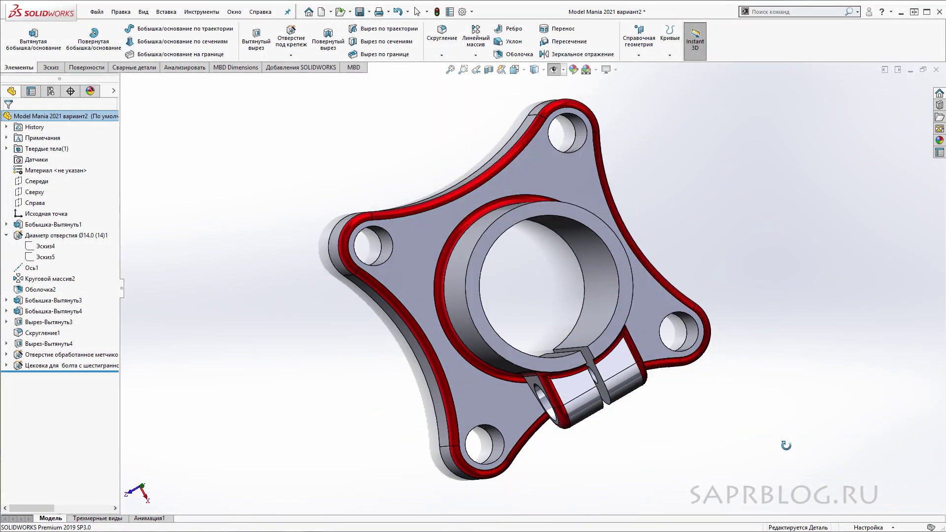
- Minimize the reference drawing and orbit the finished Model Mania 2021 clamp model
{"action": "mouse_move", "coordinate": [786, 445]}
{"action": "middle_mouse_down"}
{"action": "mouse_move", "coordinate": [776, 279]}
{"action": "mouse_move", "coordinate": [815, 348]}
{"action": "mouse_move", "coordinate": [798, 311]}
{"action": "middle_mouse_up"}
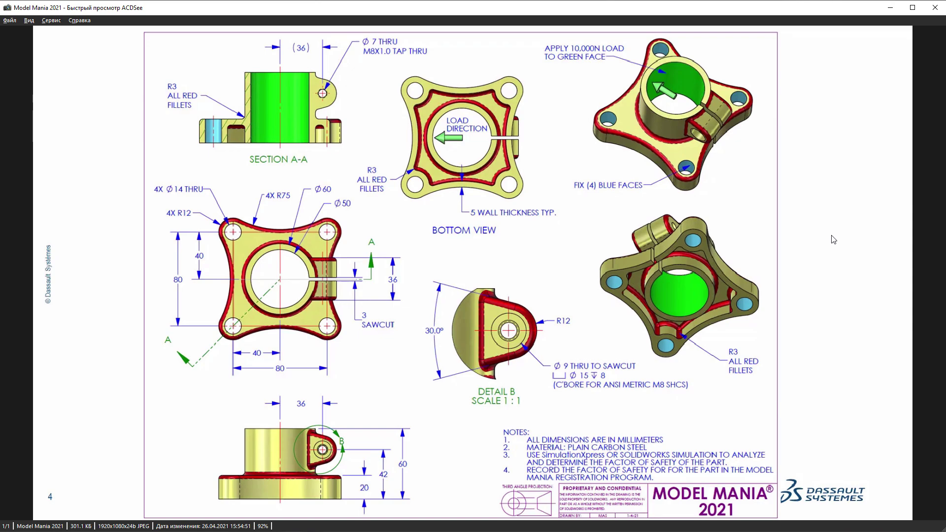
{"action": "left_click", "coordinate": [893, 9]}
{"action": "mouse_move", "coordinate": [745, 196]}
{"action": "middle_mouse_down"}
{"action": "mouse_move", "coordinate": [741, 258]}
{"action": "mouse_move", "coordinate": [741, 237]}
{"action": "middle_mouse_up"}
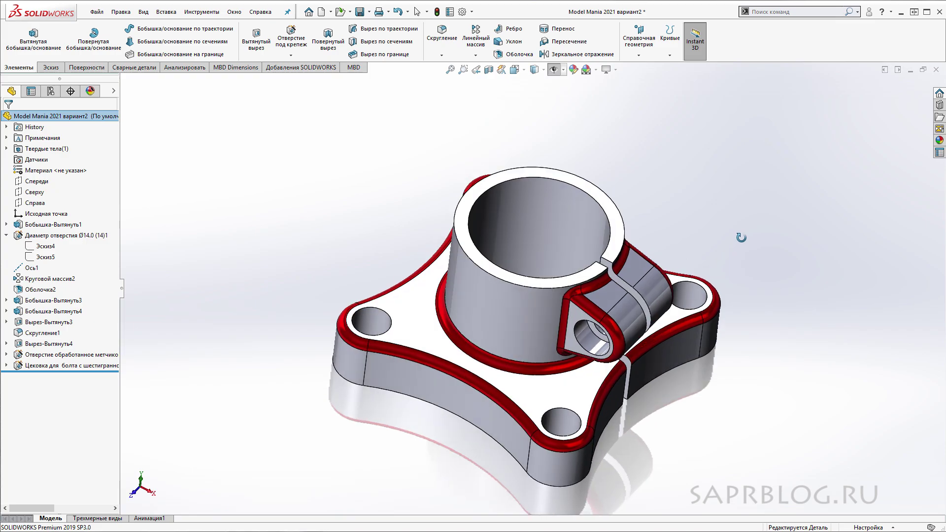
- Roll the history back to the base plate, then step forward through the holes and shelled base
{"action": "left_click", "coordinate": [7, 236]}
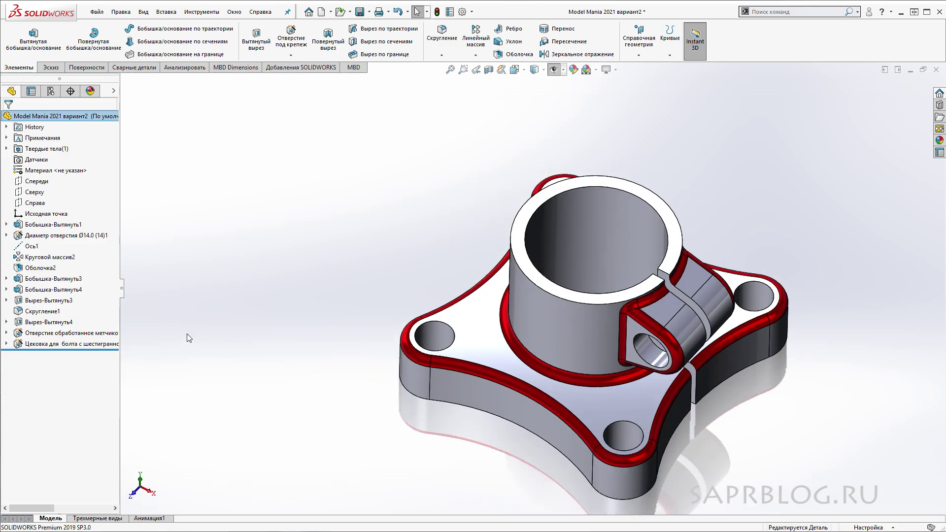
{"action": "mouse_move", "coordinate": [320, 284]}
{"action": "middle_mouse_down"}
{"action": "mouse_move", "coordinate": [280, 259]}
{"action": "mouse_move", "coordinate": [302, 217]}
{"action": "middle_mouse_up"}
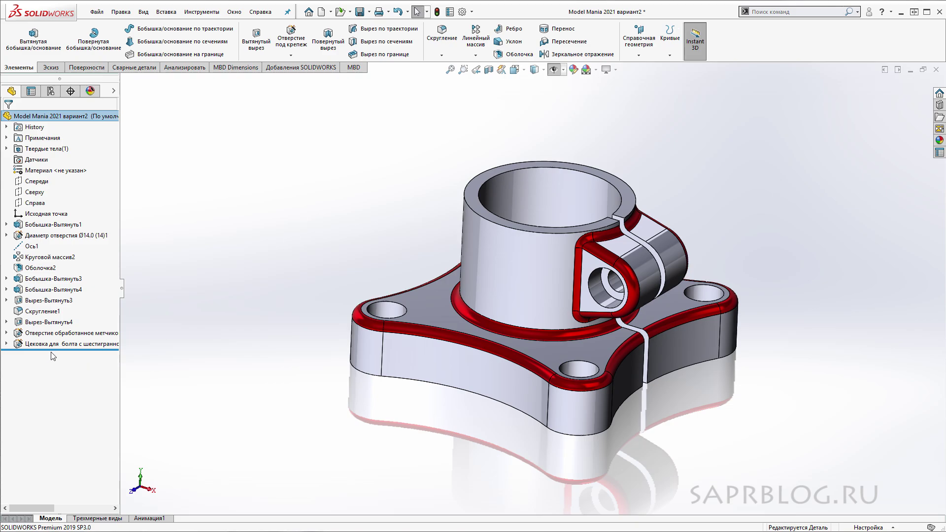
{"action": "left_click_drag", "start_coordinate": [57, 349], "coordinate": [58, 230]}
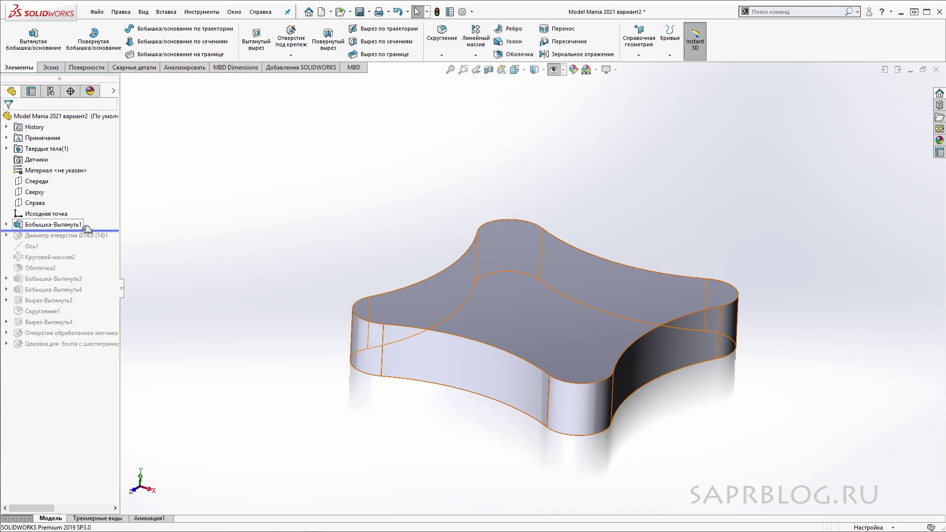
{"action": "mouse_move", "coordinate": [374, 189]}
{"action": "middle_mouse_down"}
{"action": "mouse_move", "coordinate": [382, 321]}
{"action": "mouse_move", "coordinate": [376, 197]}
{"action": "mouse_move", "coordinate": [390, 87]}
{"action": "mouse_move", "coordinate": [356, 180]}
{"action": "middle_mouse_up"}
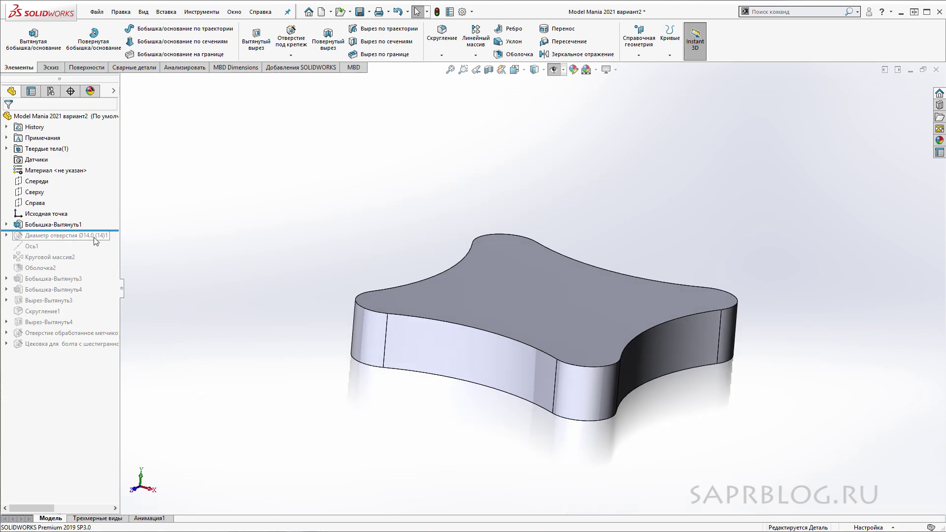
{"action": "left_click_drag", "start_coordinate": [101, 231], "coordinate": [99, 263]}
{"action": "mouse_move", "coordinate": [332, 213]}
{"action": "middle_mouse_down"}
{"action": "mouse_move", "coordinate": [323, 376]}
{"action": "mouse_move", "coordinate": [327, 292]}
{"action": "middle_mouse_up"}
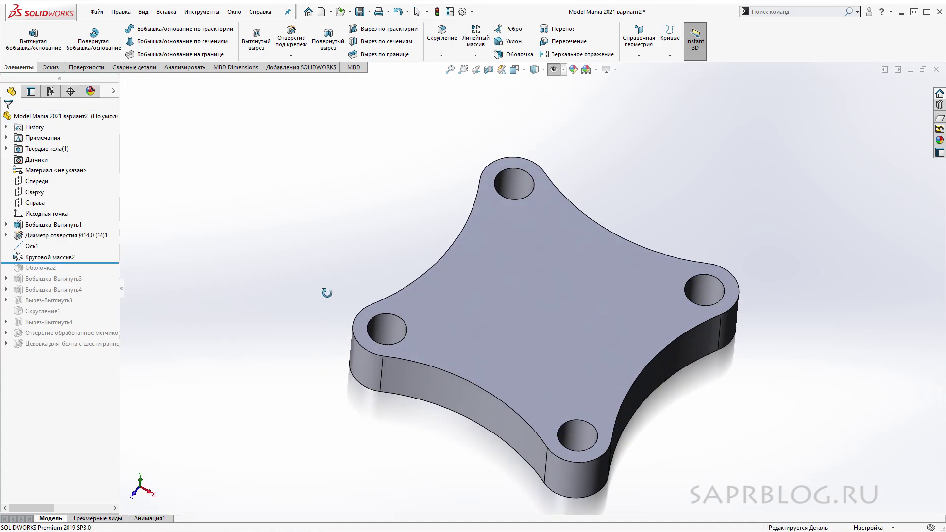
{"action": "left_click_drag", "start_coordinate": [98, 264], "coordinate": [99, 274]}
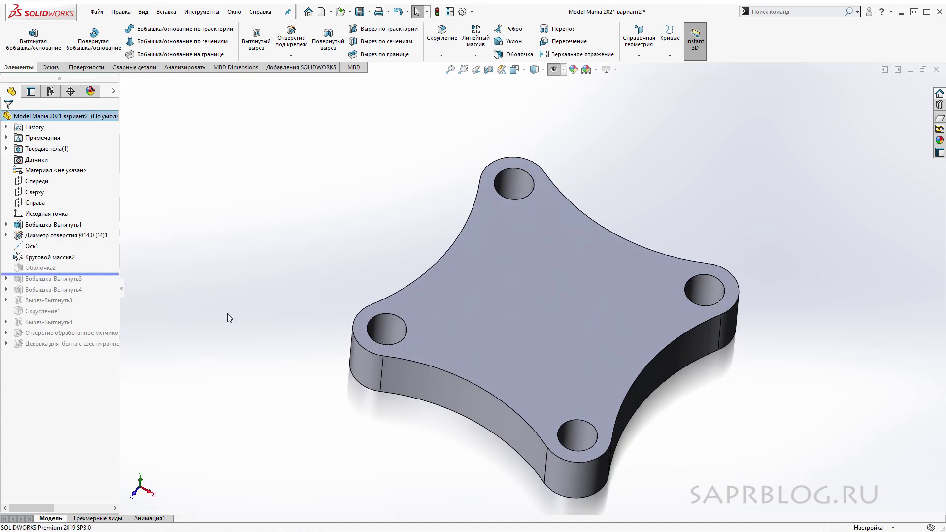
{"action": "mouse_move", "coordinate": [273, 340]}
{"action": "middle_mouse_down"}
{"action": "mouse_move", "coordinate": [348, 86]}
{"action": "mouse_move", "coordinate": [308, 266]}
{"action": "middle_mouse_up"}
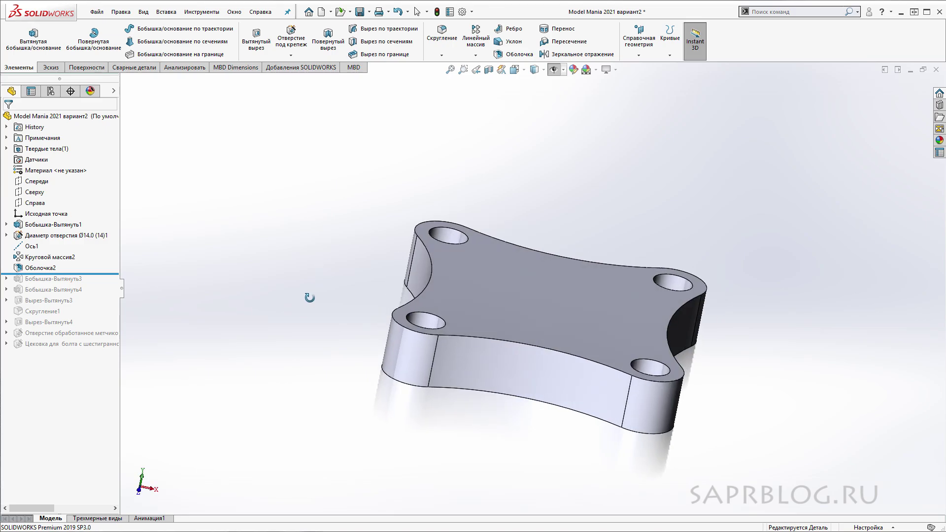
- Step forward through the cylindrical boss, side lug and Вырез-Вытянуть3 cut with fillets
{"action": "left_click_drag", "start_coordinate": [99, 274], "coordinate": [99, 285]}
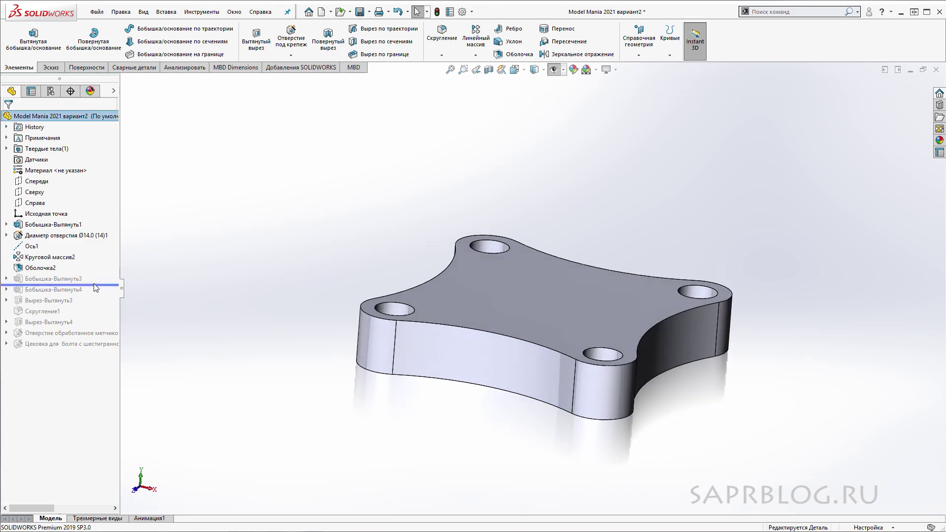
{"action": "mouse_move", "coordinate": [250, 321]}
{"action": "middle_mouse_down"}
{"action": "mouse_move", "coordinate": [302, 130]}
{"action": "mouse_move", "coordinate": [257, 266]}
{"action": "middle_mouse_up"}
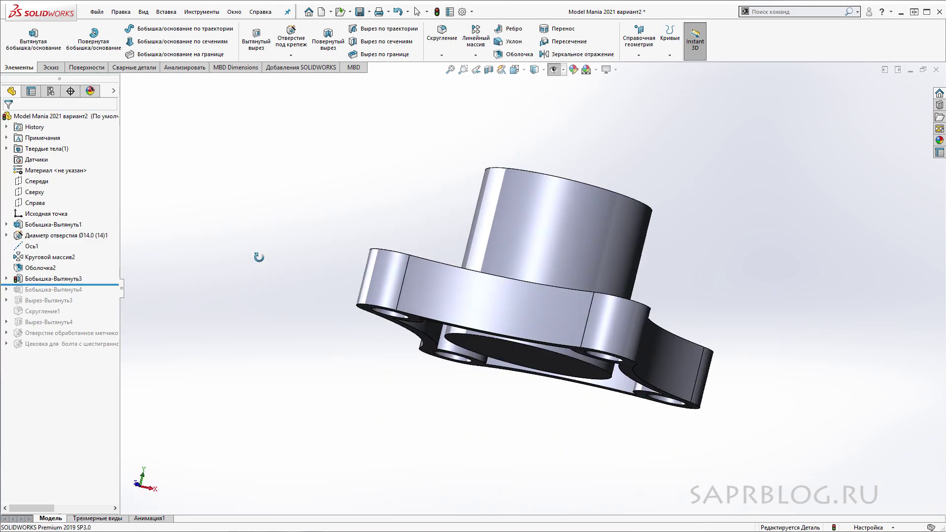
{"action": "left_click", "coordinate": [106, 289]}
{"action": "mouse_move", "coordinate": [165, 271]}
{"action": "middle_mouse_down"}
{"action": "mouse_move", "coordinate": [323, 236]}
{"action": "mouse_move", "coordinate": [297, 289]}
{"action": "mouse_move", "coordinate": [279, 267]}
{"action": "middle_mouse_up"}
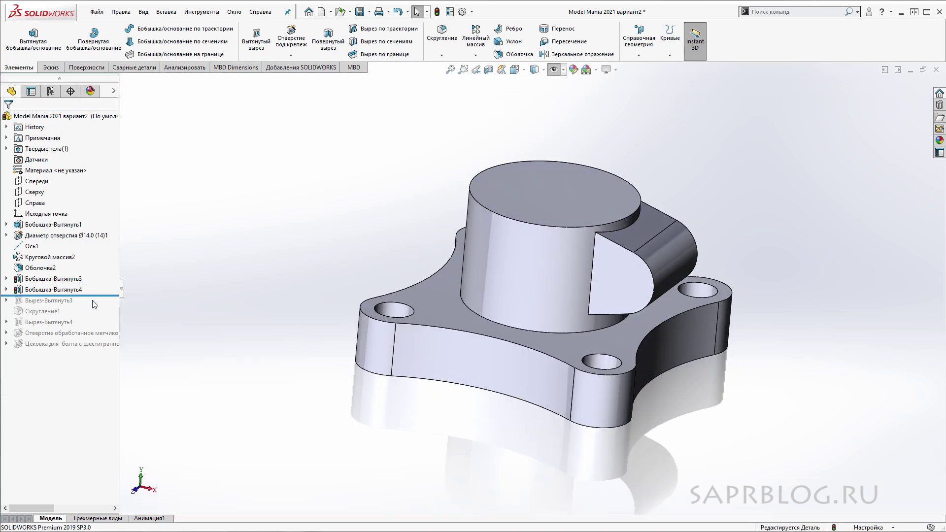
{"action": "left_click_drag", "start_coordinate": [98, 295], "coordinate": [97, 317]}
{"action": "mouse_move", "coordinate": [355, 169]}
{"action": "middle_mouse_down"}
{"action": "mouse_move", "coordinate": [370, 295]}
{"action": "mouse_move", "coordinate": [359, 327]}
{"action": "mouse_move", "coordinate": [538, 299]}
{"action": "middle_mouse_up"}
{"action": "mouse_move", "coordinate": [280, 226]}
{"action": "middle_mouse_down"}
{"action": "mouse_move", "coordinate": [285, 165]}
{"action": "mouse_move", "coordinate": [338, 164]}
{"action": "mouse_move", "coordinate": [302, 134]}
{"action": "mouse_move", "coordinate": [202, 266]}
{"action": "middle_mouse_up"}
- Restore the full feature history and orbit the completed clamp from several angles
{"action": "left_click_drag", "start_coordinate": [101, 318], "coordinate": [101, 349]}
{"action": "middle_click_drag", "start_coordinate": [780, 283], "coordinate": [705, 220]}
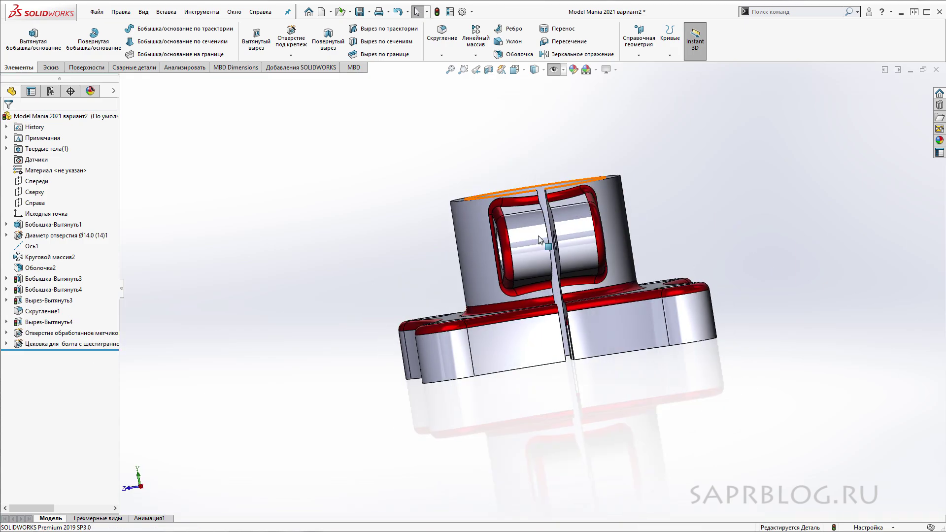
{"action": "mouse_move", "coordinate": [758, 242]}
{"action": "middle_mouse_down"}
{"action": "mouse_move", "coordinate": [760, 268]}
{"action": "mouse_move", "coordinate": [755, 225]}
{"action": "mouse_move", "coordinate": [823, 317]}
{"action": "mouse_move", "coordinate": [769, 340]}
{"action": "mouse_move", "coordinate": [834, 197]}
{"action": "mouse_move", "coordinate": [793, 242]}
{"action": "middle_mouse_up"}
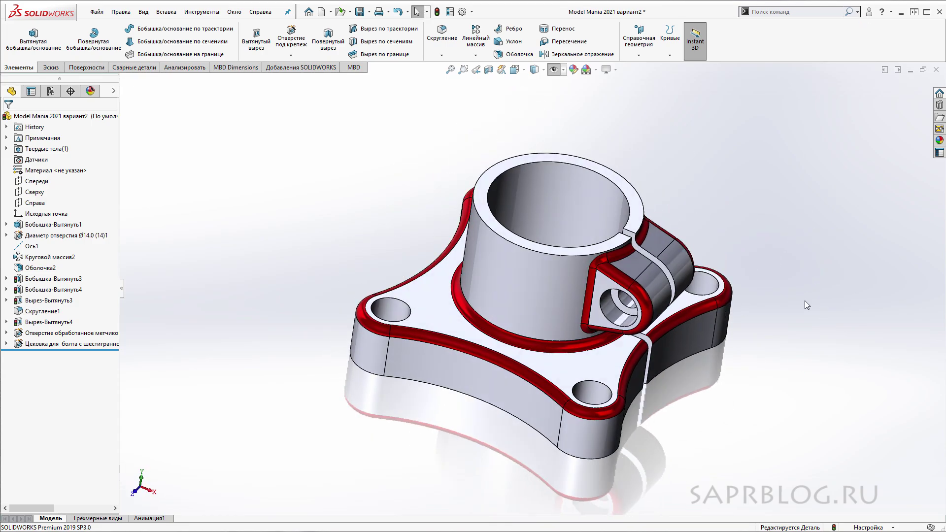
{"action": "middle_click_drag", "start_coordinate": [805, 304], "coordinate": [747, 302]}
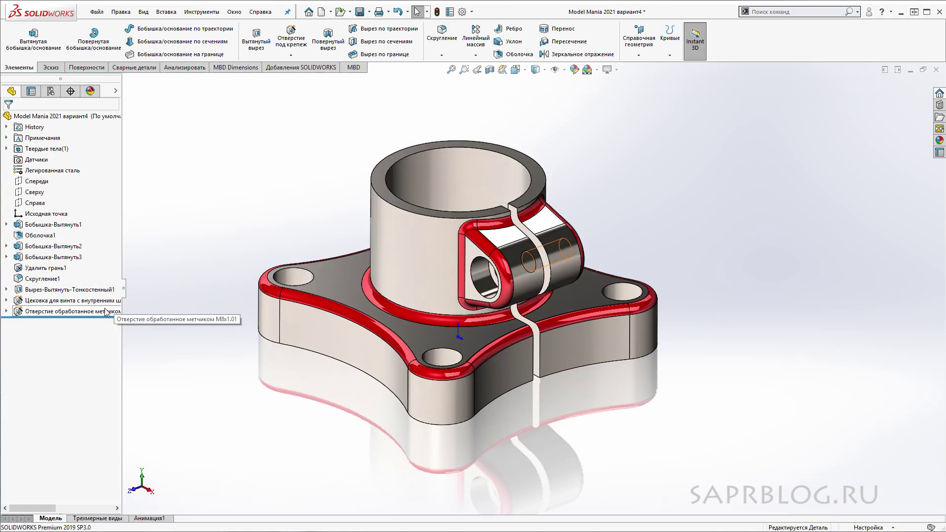
{"action": "left_click_drag", "start_coordinate": [102, 318], "coordinate": [97, 228]}
{"action": "mouse_move", "coordinate": [267, 245]}
{"action": "middle_mouse_down"}
{"action": "mouse_move", "coordinate": [322, 242]}
{"action": "mouse_move", "coordinate": [306, 334]}
{"action": "middle_mouse_up"}
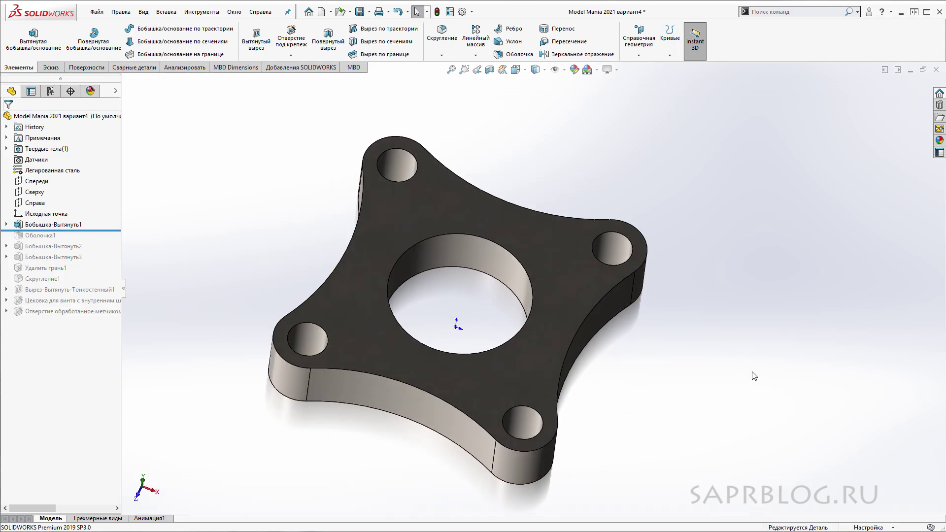
{"action": "mouse_move", "coordinate": [696, 359]}
{"action": "middle_mouse_down"}
{"action": "mouse_move", "coordinate": [762, 276]}
{"action": "mouse_move", "coordinate": [767, 252]}
{"action": "middle_mouse_up"}
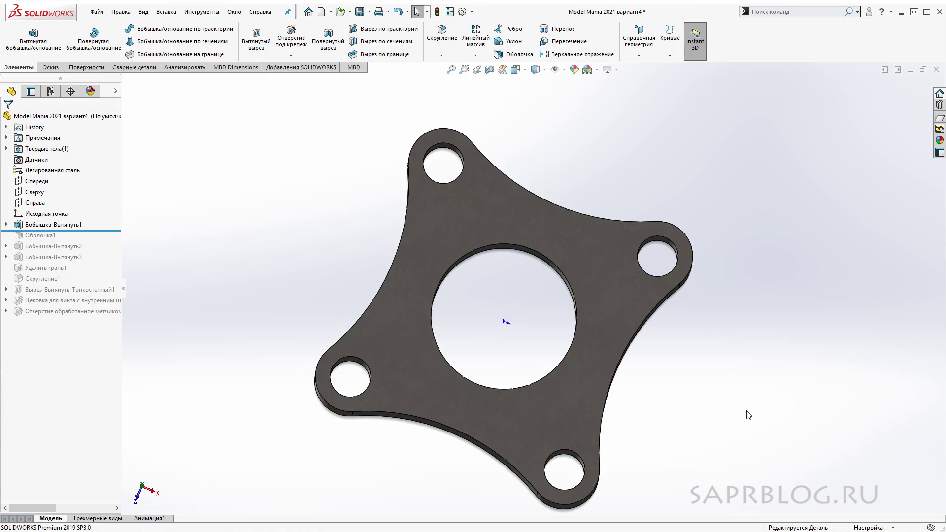
{"action": "mouse_move", "coordinate": [747, 414]}
{"action": "middle_mouse_down"}
{"action": "mouse_move", "coordinate": [787, 232]}
{"action": "mouse_move", "coordinate": [779, 223]}
{"action": "mouse_move", "coordinate": [730, 247]}
{"action": "middle_mouse_up"}
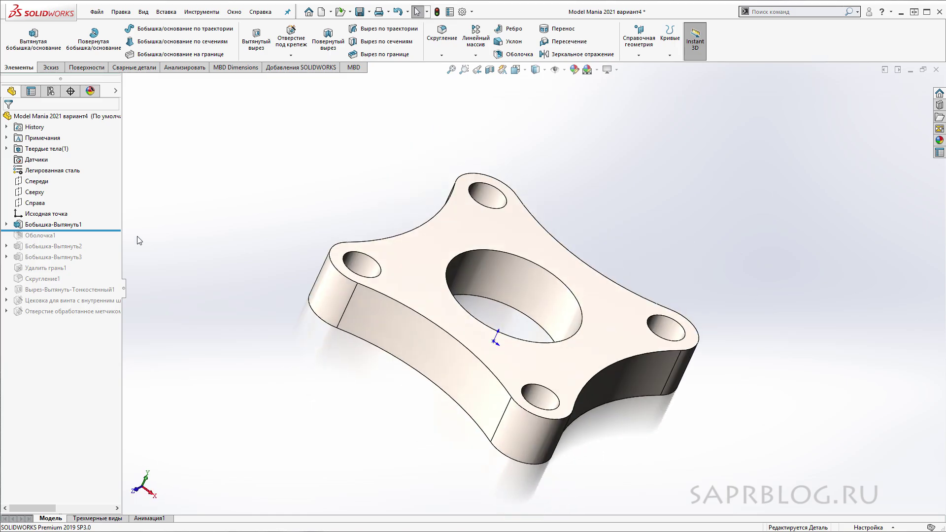
{"action": "left_click_drag", "start_coordinate": [107, 230], "coordinate": [106, 241]}
{"action": "mouse_move", "coordinate": [244, 367]}
{"action": "middle_mouse_down"}
{"action": "mouse_move", "coordinate": [301, 121]}
{"action": "mouse_move", "coordinate": [296, 163]}
{"action": "middle_mouse_up"}
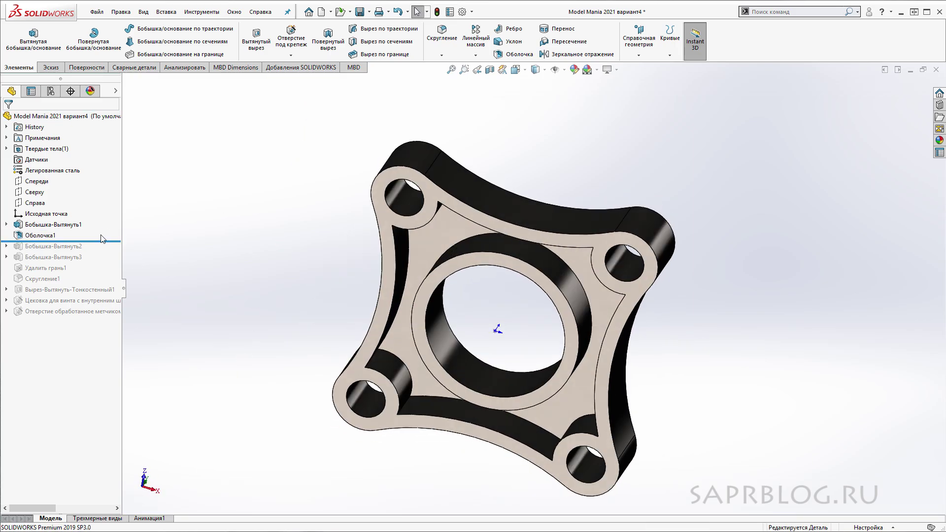
{"action": "left_click_drag", "start_coordinate": [101, 238], "coordinate": [101, 251]}
{"action": "mouse_move", "coordinate": [236, 335]}
{"action": "middle_mouse_down"}
{"action": "mouse_move", "coordinate": [247, 382]}
{"action": "mouse_move", "coordinate": [223, 432]}
{"action": "mouse_move", "coordinate": [247, 369]}
{"action": "middle_mouse_up"}
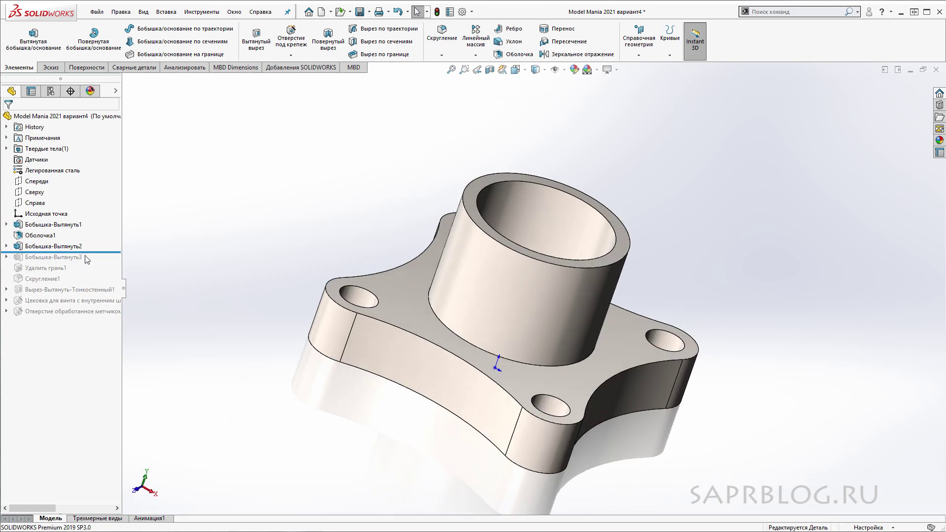
{"action": "left_click_drag", "start_coordinate": [90, 252], "coordinate": [91, 264]}
{"action": "mouse_move", "coordinate": [312, 226]}
{"action": "middle_mouse_down"}
{"action": "mouse_move", "coordinate": [274, 327]}
{"action": "mouse_move", "coordinate": [352, 198]}
{"action": "mouse_move", "coordinate": [385, 217]}
{"action": "mouse_move", "coordinate": [344, 169]}
{"action": "middle_mouse_up"}
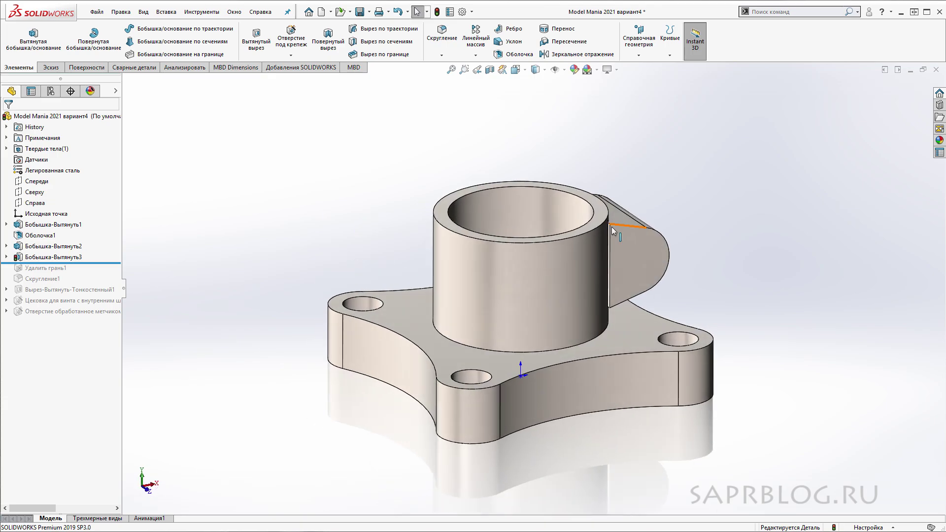
{"action": "scroll", "coordinate": [610, 227], "scroll_direction": "down", "scroll_amount": 5}
{"action": "scroll", "coordinate": [581, 234], "scroll_direction": "up", "scroll_amount": 5}
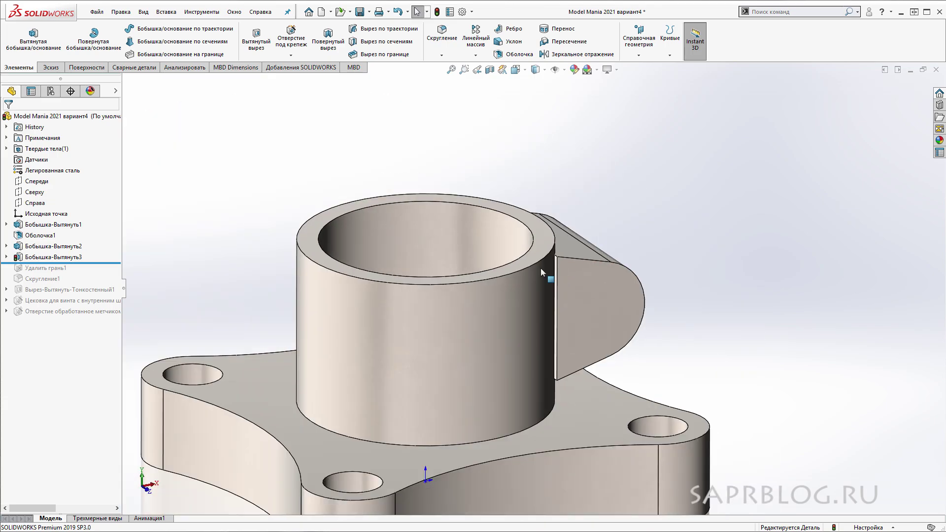
{"action": "left_click_drag", "start_coordinate": [116, 264], "coordinate": [108, 285]}
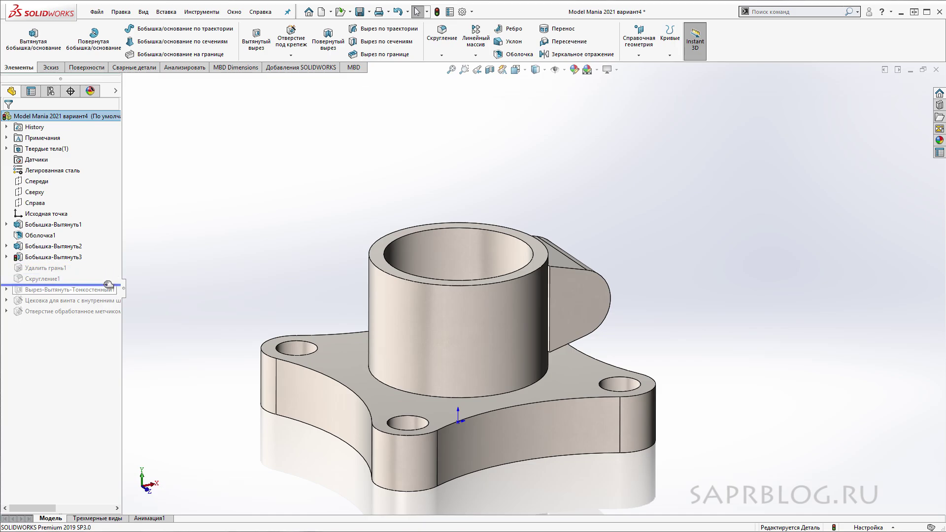
{"action": "middle_click_drag", "start_coordinate": [231, 268], "coordinate": [161, 138]}
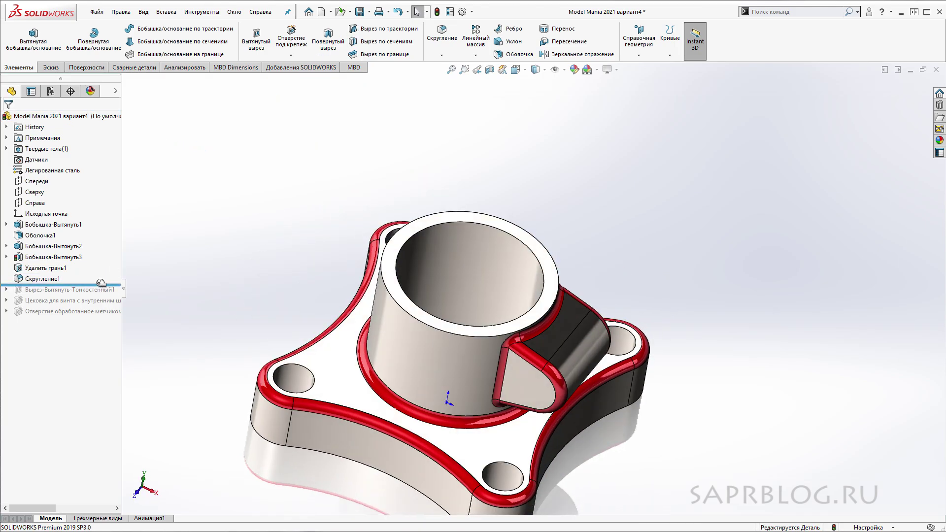
{"action": "left_click_drag", "start_coordinate": [101, 283], "coordinate": [101, 318]}
{"action": "mouse_move", "coordinate": [276, 287]}
{"action": "middle_mouse_down", "text": "ctrl"}
{"action": "mouse_move", "coordinate": [338, 210]}
{"action": "mouse_move", "coordinate": [308, 138]}
{"action": "mouse_move", "coordinate": [249, 152]}
{"action": "mouse_move", "coordinate": [368, 187]}
{"action": "mouse_move", "coordinate": [355, 217]}
{"action": "mouse_move", "coordinate": [388, 232]}
{"action": "mouse_move", "coordinate": [306, 192]}
{"action": "middle_mouse_up", "text": "ctrl"}
{"action": "middle_click_drag", "start_coordinate": [841, 262], "coordinate": [458, 276]}
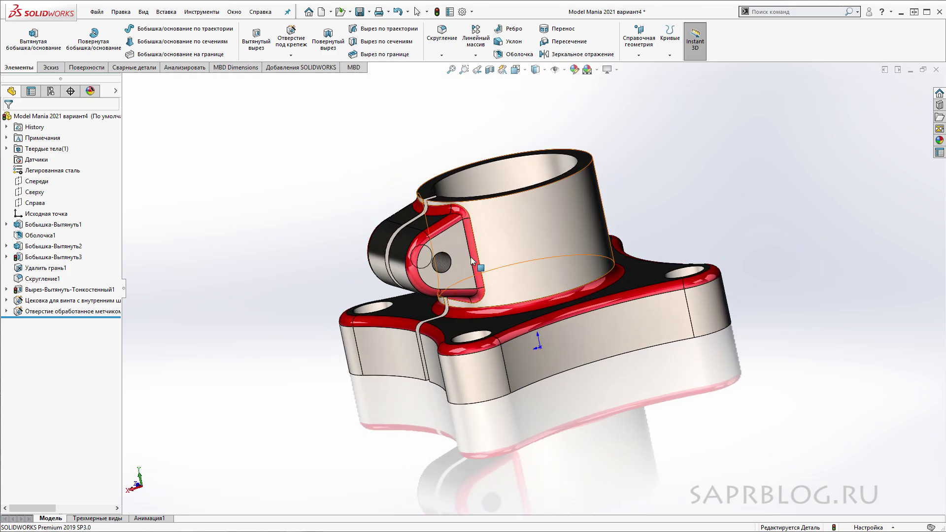
{"action": "scroll", "coordinate": [458, 277], "scroll_direction": "up", "scroll_amount": 5}
{"action": "scroll", "coordinate": [436, 286], "scroll_direction": "down", "scroll_amount": 5}
{"action": "scroll", "coordinate": [436, 285], "scroll_direction": "down", "scroll_amount": 3}
{"action": "mouse_move", "coordinate": [436, 286]}
{"action": "middle_mouse_down"}
{"action": "mouse_move", "coordinate": [656, 279]}
{"action": "mouse_move", "coordinate": [728, 227]}
{"action": "mouse_move", "coordinate": [658, 191]}
{"action": "mouse_move", "coordinate": [686, 246]}
{"action": "mouse_move", "coordinate": [688, 238]}
{"action": "middle_mouse_up"}
{"action": "scroll", "coordinate": [652, 272], "scroll_direction": "up", "scroll_amount": 3}
{"action": "scroll", "coordinate": [652, 272], "scroll_direction": "down", "scroll_amount": 3}
{"action": "mouse_move", "coordinate": [700, 284]}
{"action": "middle_mouse_down"}
{"action": "mouse_move", "coordinate": [735, 257]}
{"action": "mouse_move", "coordinate": [732, 284]}
{"action": "mouse_move", "coordinate": [724, 267]}
{"action": "middle_mouse_up"}
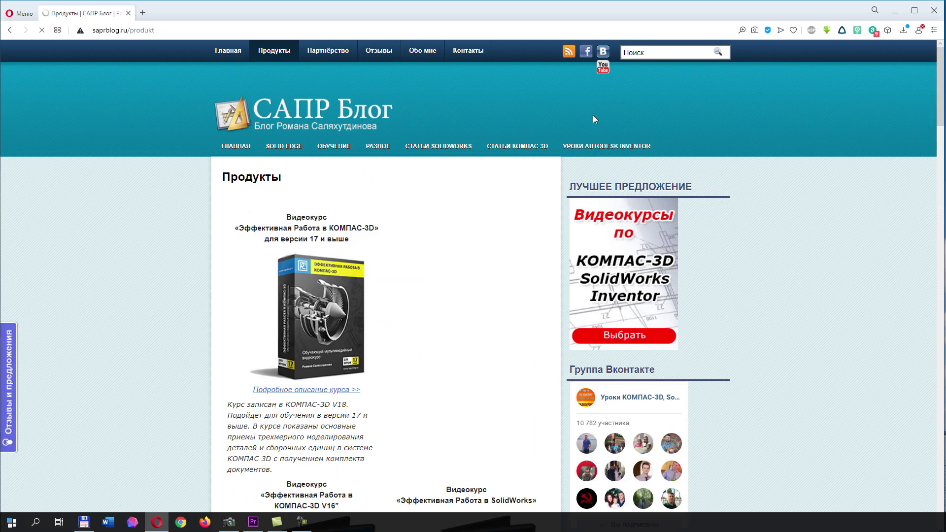
{"action": "scroll", "coordinate": [680, 178], "scroll_direction": "down", "scroll_amount": 4}
{"action": "scroll", "coordinate": [678, 178], "scroll_direction": "down", "scroll_amount": 3}
{"action": "scroll", "coordinate": [679, 178], "scroll_direction": "down", "scroll_amount": 3}
{"action": "scroll", "coordinate": [678, 178], "scroll_direction": "down", "scroll_amount": 2}
{"action": "scroll", "coordinate": [678, 179], "scroll_direction": "down", "scroll_amount": 2}
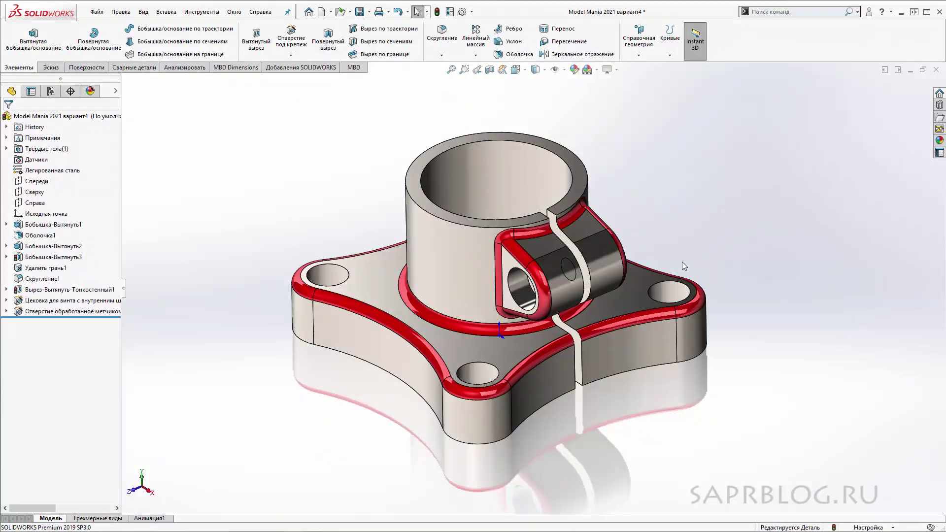
- Create new part Деталь2, sketch on the Сверху plane and centre a circle on the origin
{"action": "left_click", "coordinate": [324, 9]}
{"action": "double_click", "coordinate": [462, 201]}
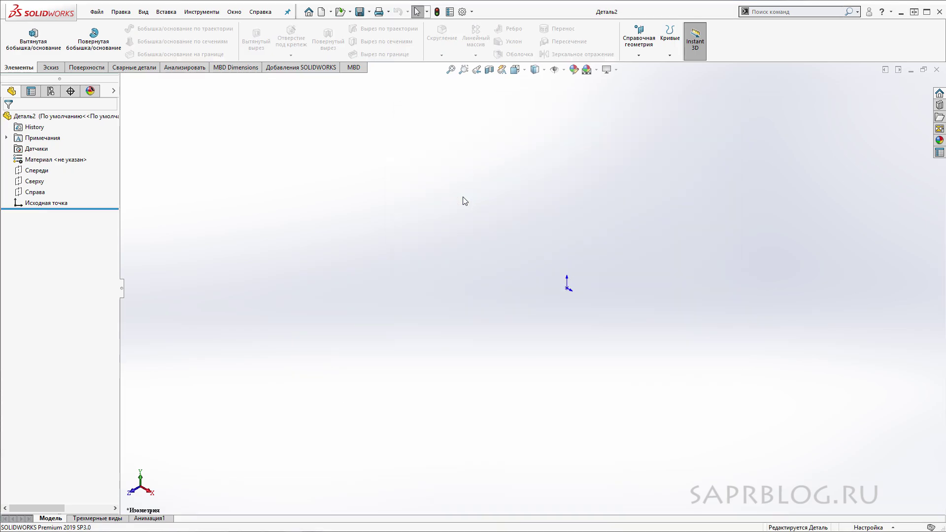
{"action": "left_click", "coordinate": [35, 181]}
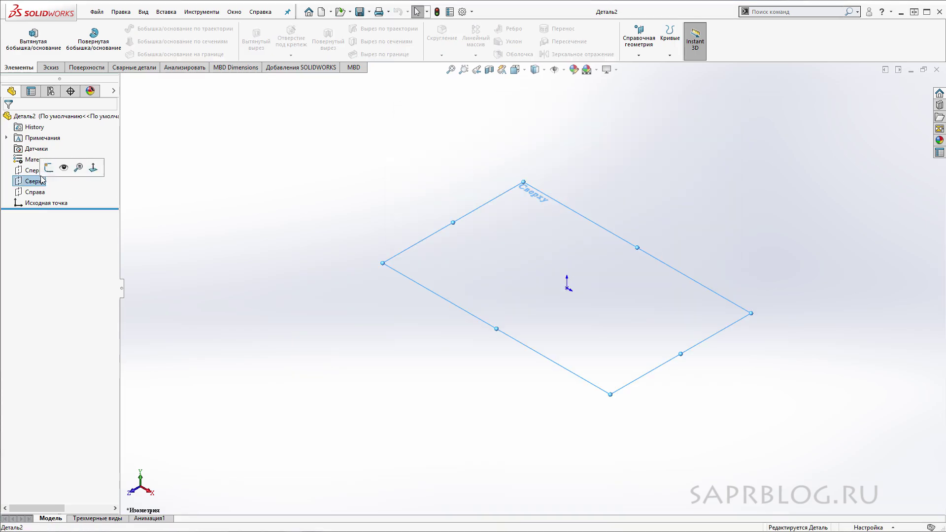
{"action": "left_click", "coordinate": [48, 169]}
{"action": "right_click_drag", "start_coordinate": [200, 256], "coordinate": [244, 259]}
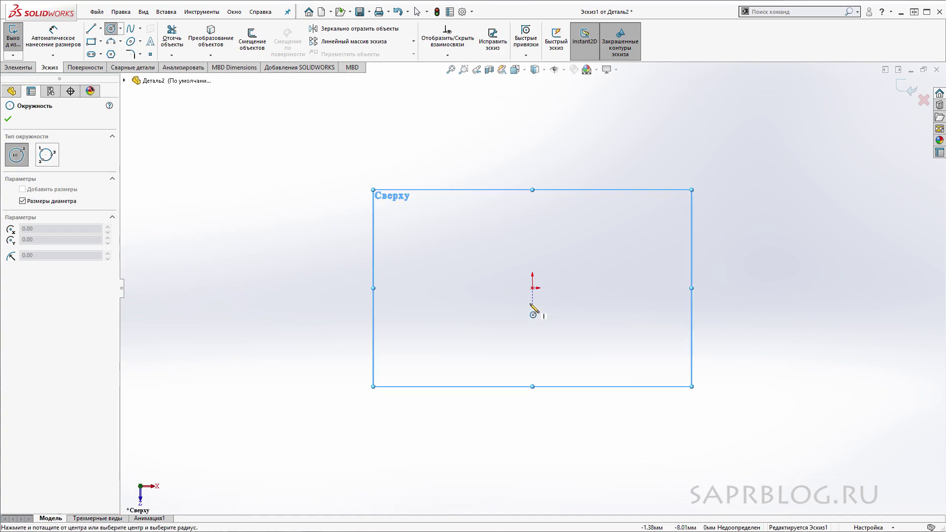
{"action": "left_click", "coordinate": [533, 288]}
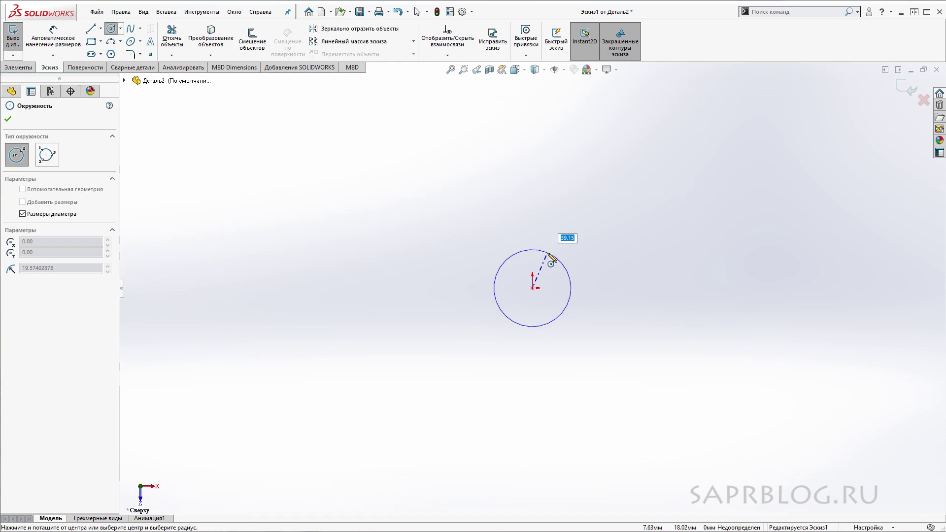
{"action": "type", "text": "50"}
- Set the first circle to Ø50 and add a concentric Ø60 circle at the origin
{"action": "key", "text": "Return"}
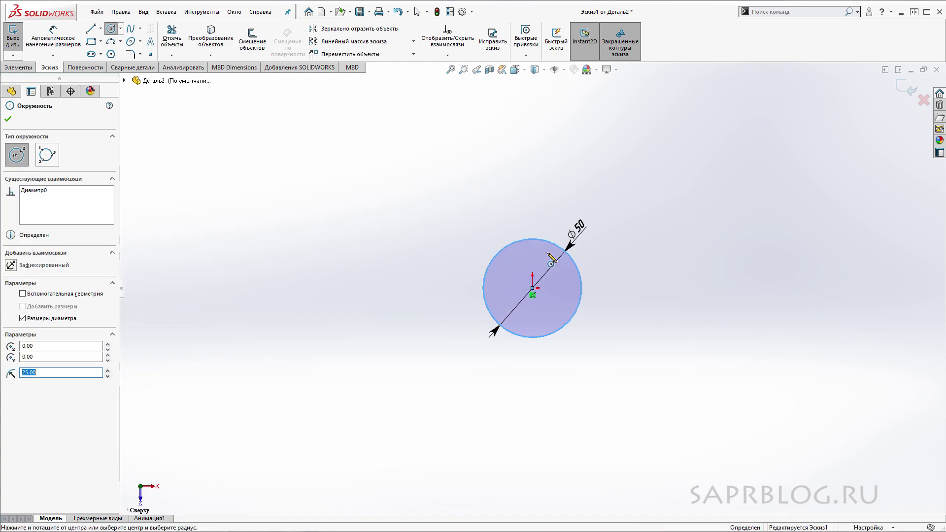
{"action": "left_click", "coordinate": [532, 289]}
{"action": "type", "text": "30"}
{"action": "key", "text": "Return"}
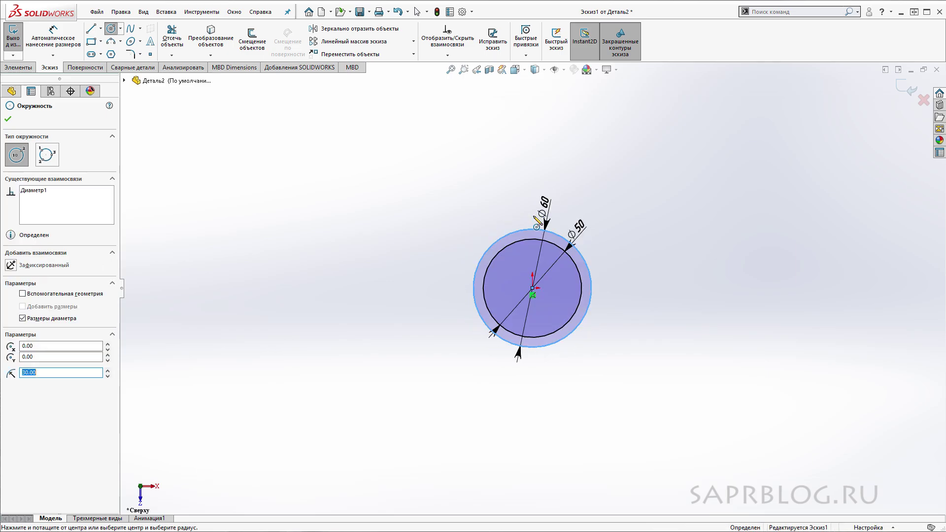
- Draw a line from the origin up and left and make it construction geometry
{"action": "key", "text": "l"}
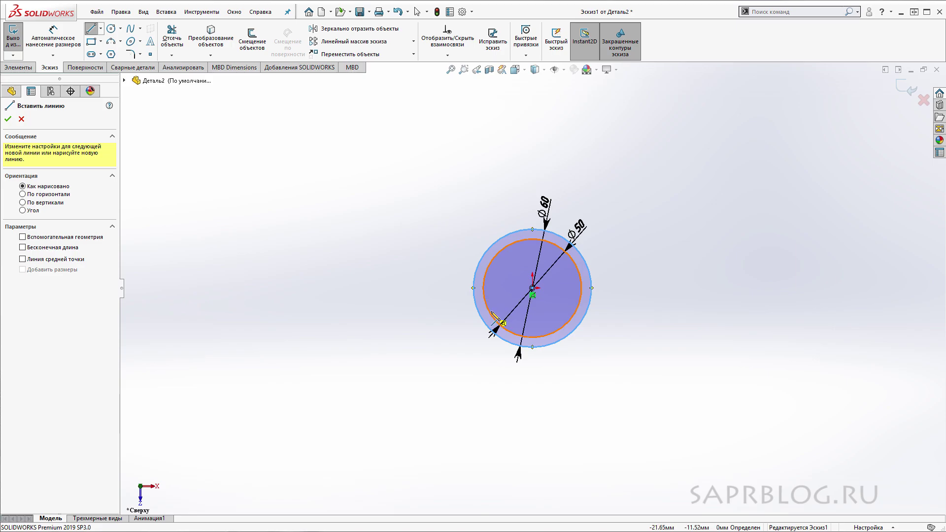
{"action": "left_click", "coordinate": [532, 290]}
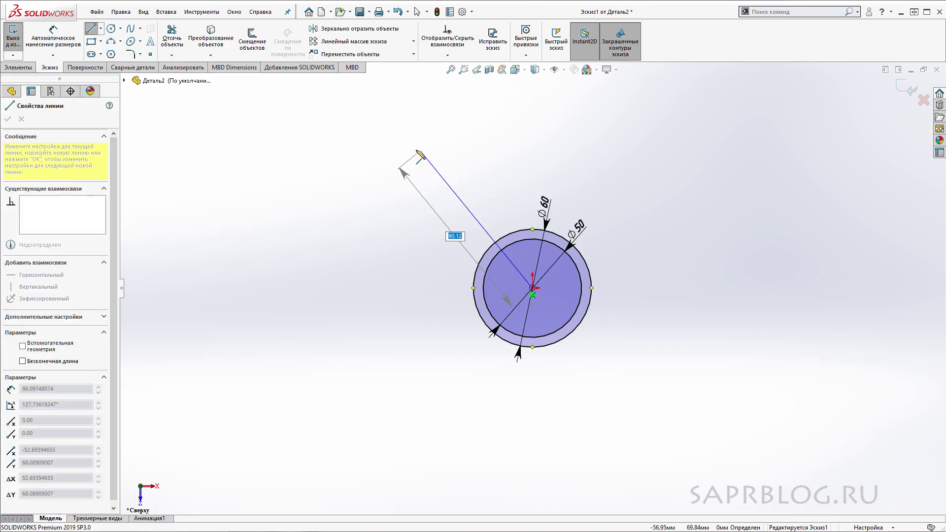
{"action": "left_click", "coordinate": [395, 175]}
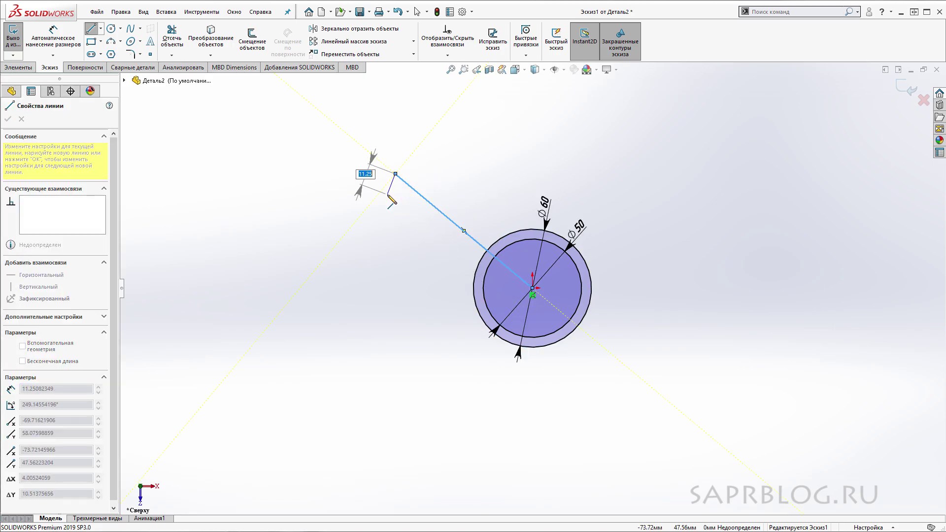
{"action": "key", "text": "Escape"}
{"action": "left_click", "coordinate": [434, 208]}
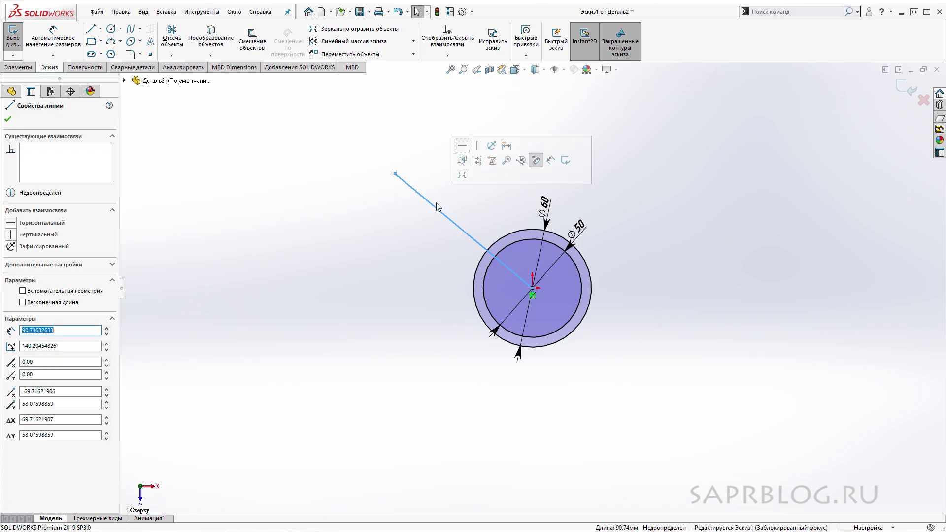
{"action": "left_click", "coordinate": [478, 161]}
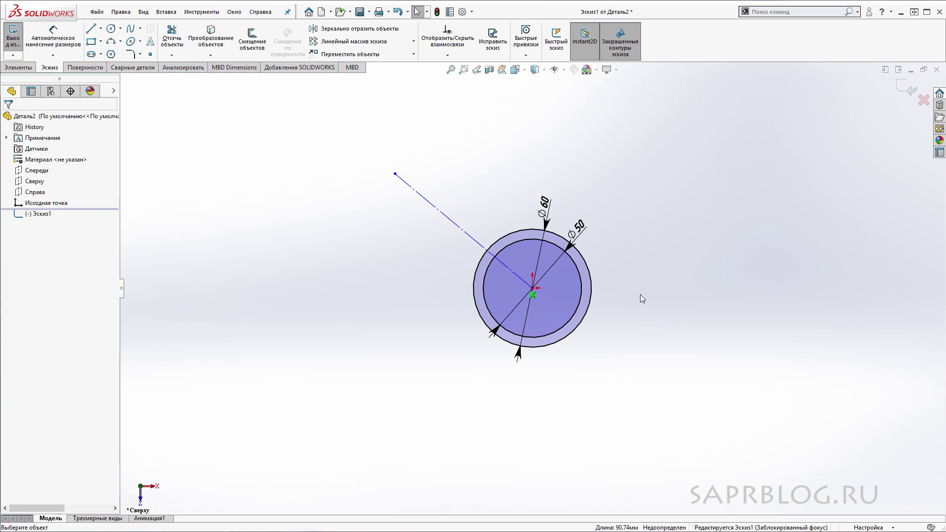
{"action": "middle_click_drag", "start_coordinate": [643, 297], "coordinate": [658, 332], "text": "ctrl"}
{"action": "scroll", "coordinate": [238, 272], "scroll_direction": "down", "scroll_amount": 2}
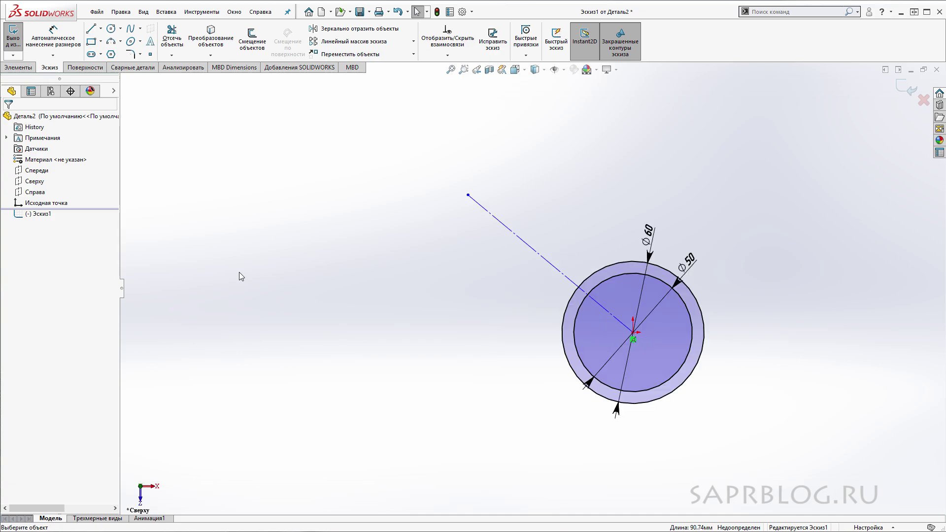
- Draw concentric Ø14 and Ø24 circles at the construction line's far end
{"action": "key", "text": "c"}
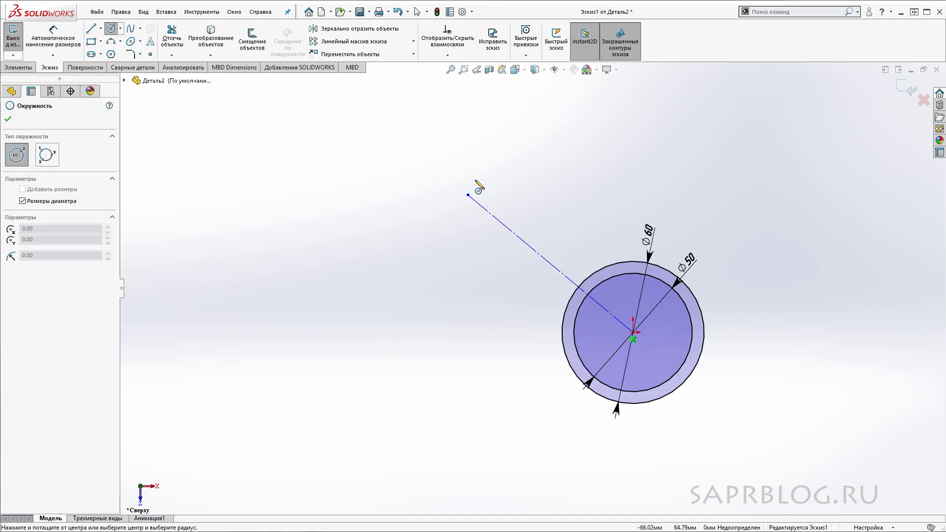
{"action": "left_click", "coordinate": [468, 194]}
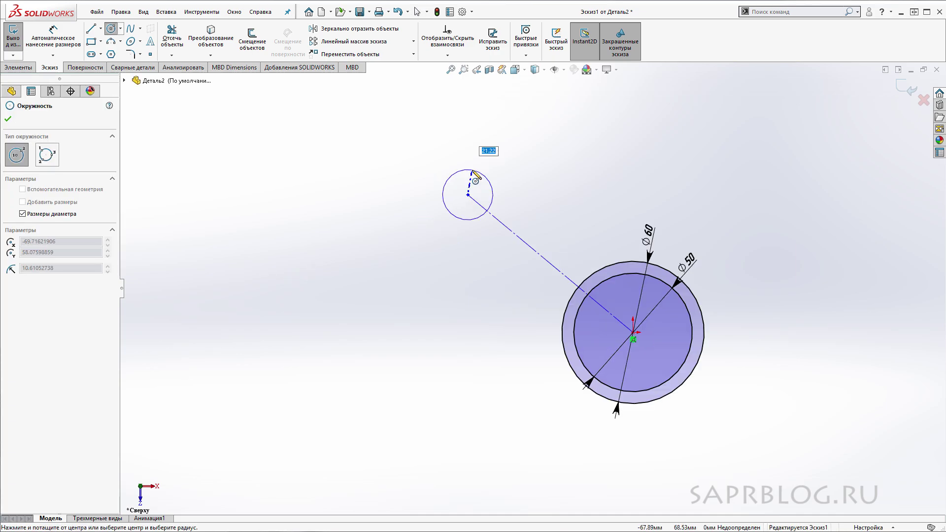
{"action": "key", "text": "Return"}
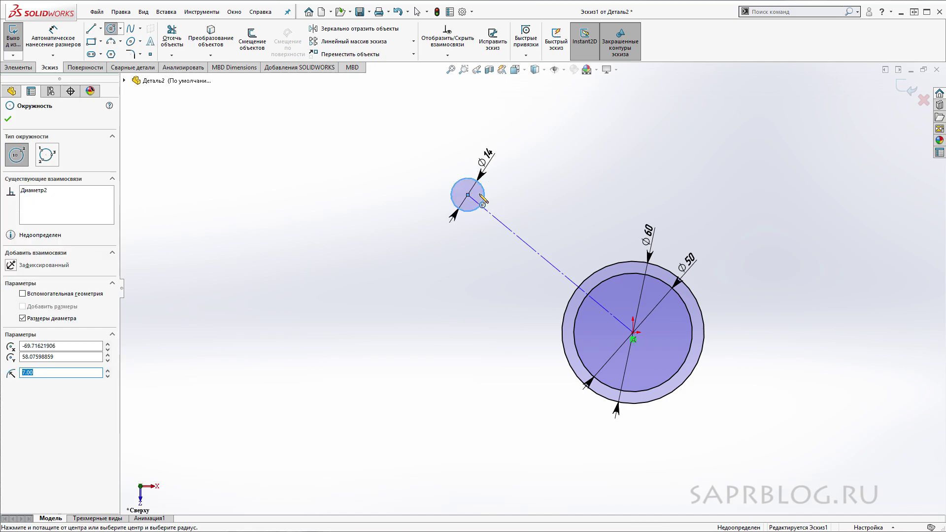
{"action": "scroll", "coordinate": [481, 199], "scroll_direction": "down", "scroll_amount": 1}
{"action": "left_click", "coordinate": [468, 199]}
{"action": "type", "text": "24"}
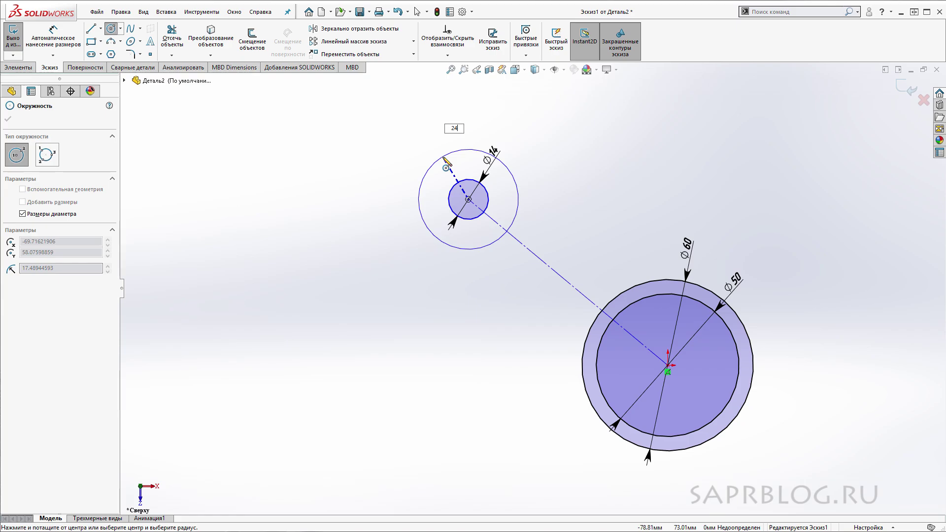
{"action": "key", "text": "Return"}
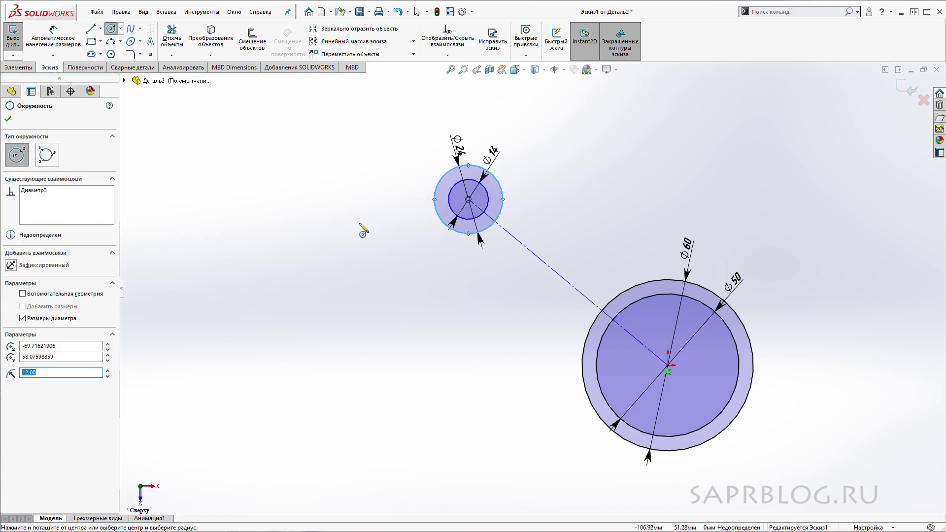
- Dimension the construction line 40 mm horizontally and 40 mm vertically, then fit the sketch to view
{"action": "key", "text": "z"}
{"action": "right_click_drag", "start_coordinate": [362, 329], "coordinate": [369, 298]}
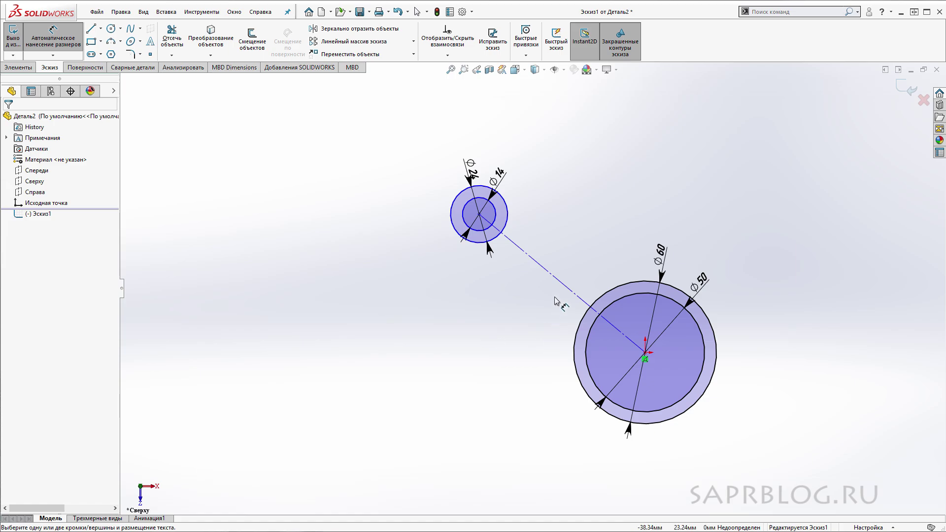
{"action": "left_click", "coordinate": [564, 284]}
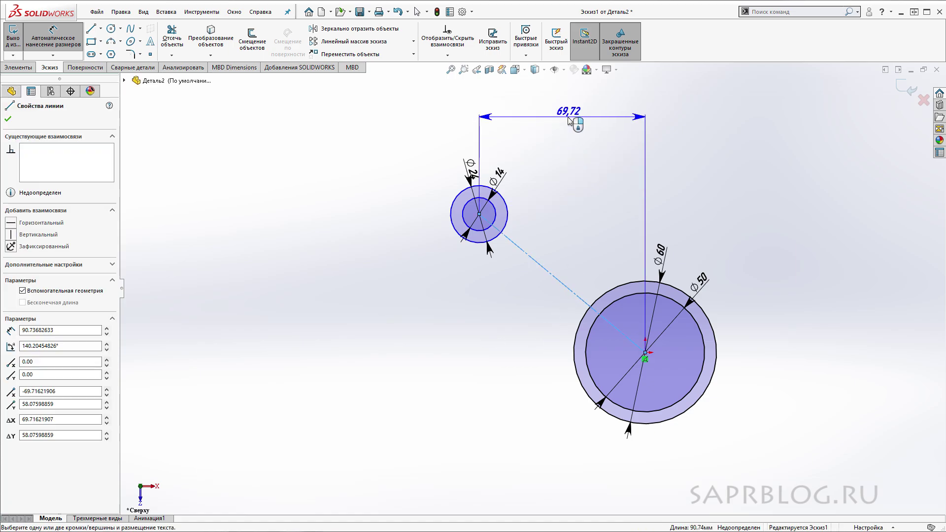
{"action": "left_click", "coordinate": [569, 120]}
{"action": "type", "text": "40"}
{"action": "key", "text": "Return"}
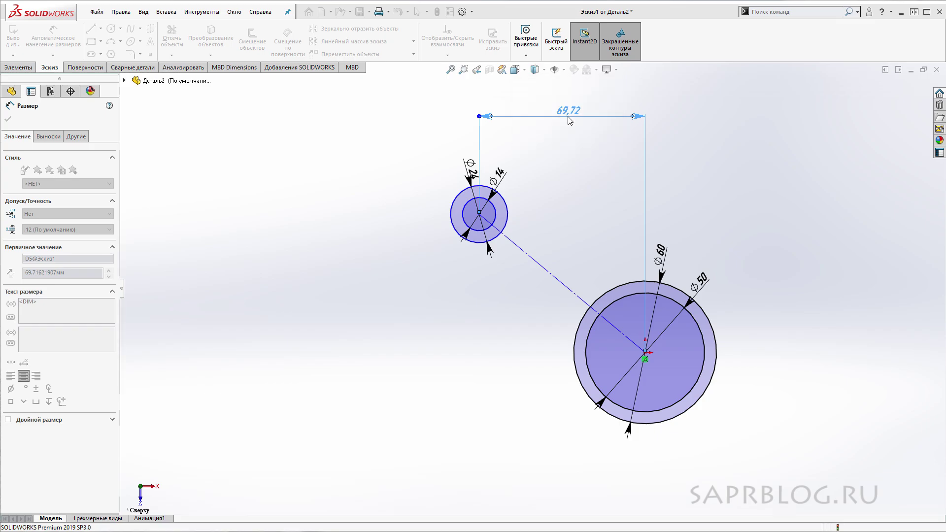
{"action": "left_click", "coordinate": [579, 255]}
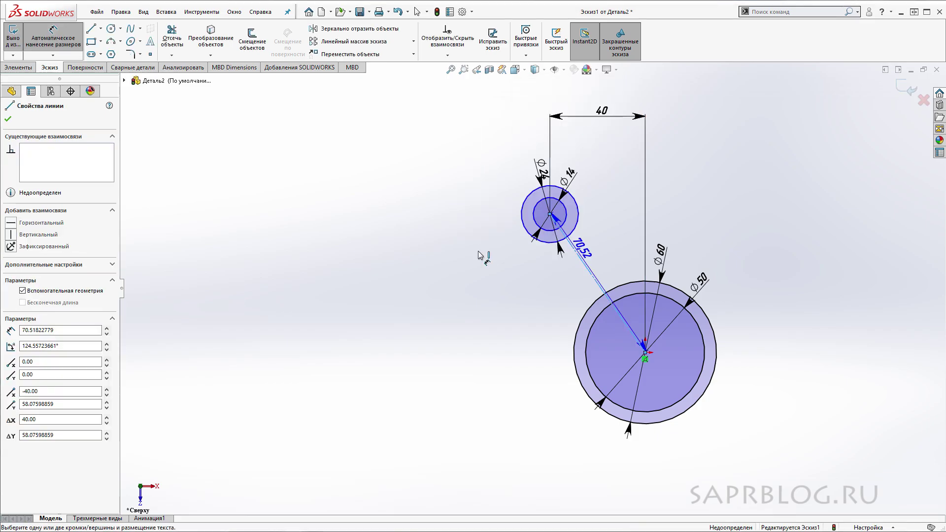
{"action": "left_click", "coordinate": [451, 257]}
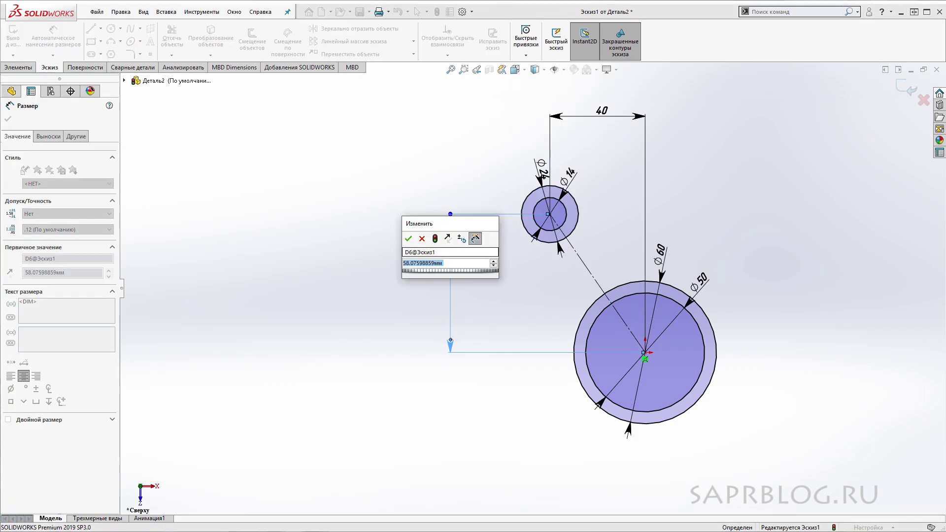
{"action": "type", "text": "40"}
{"action": "key", "text": "Return"}
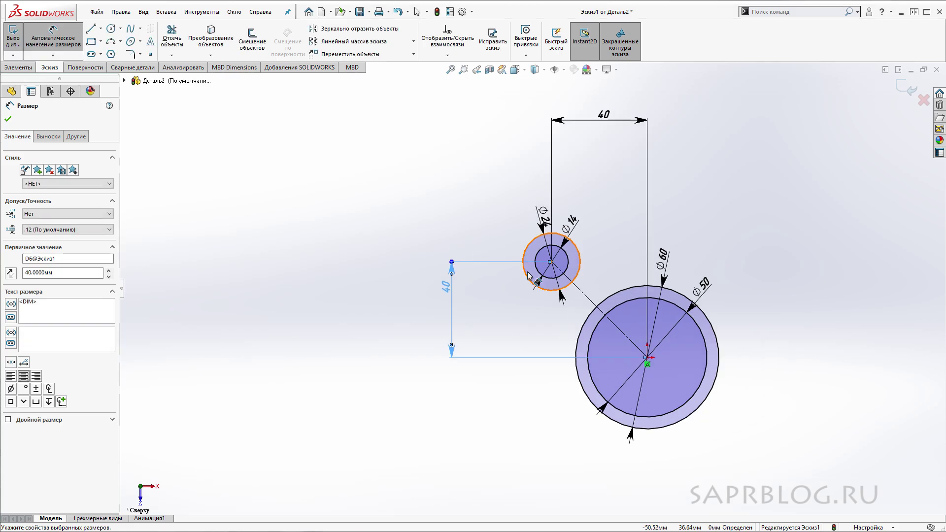
{"action": "key", "text": "f"}
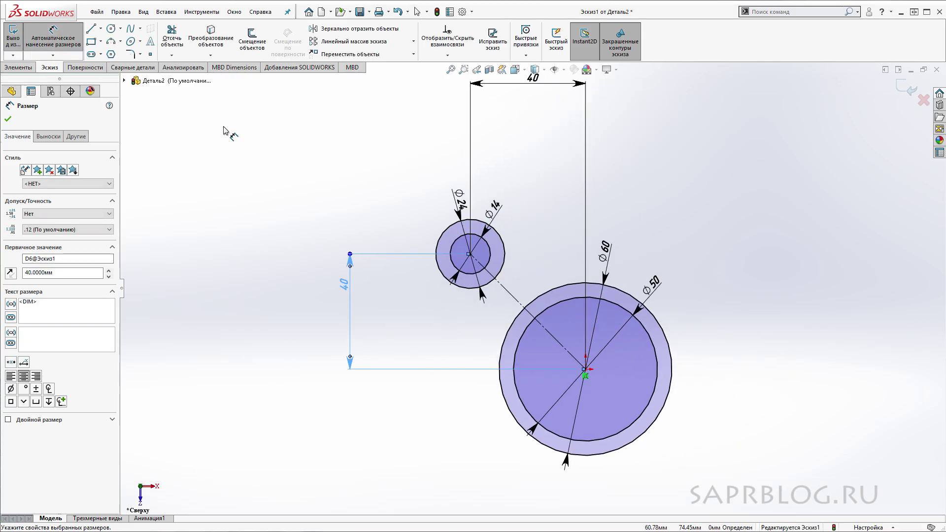
- Draw a 3-point arc from the Ø24 circle sweeping right over the large circles
{"action": "left_click", "coordinate": [120, 41]}
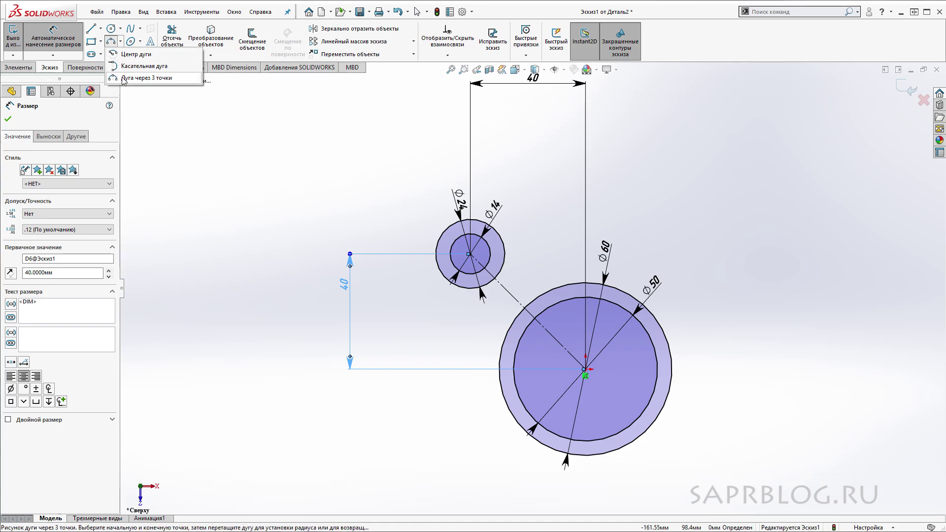
{"action": "left_click", "coordinate": [147, 77]}
{"action": "scroll", "coordinate": [507, 259], "scroll_direction": "down", "scroll_amount": 3}
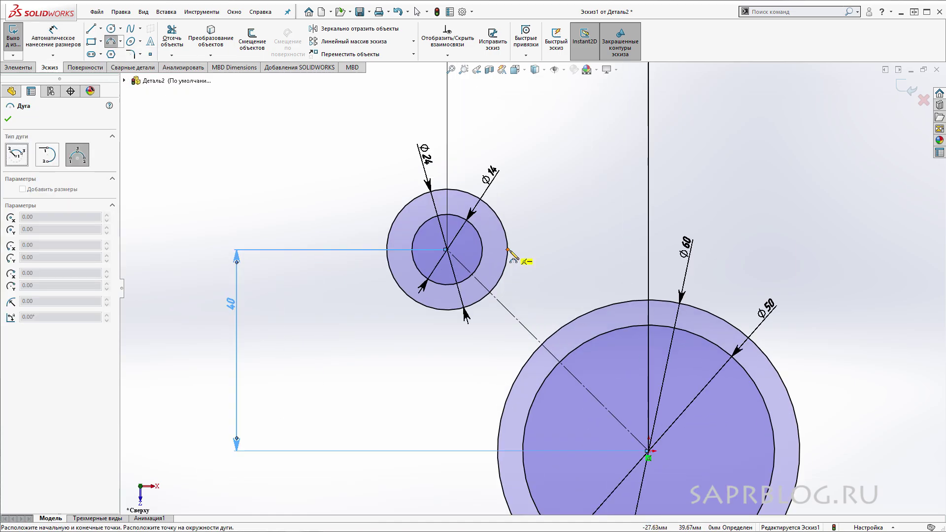
{"action": "left_click", "coordinate": [485, 202]}
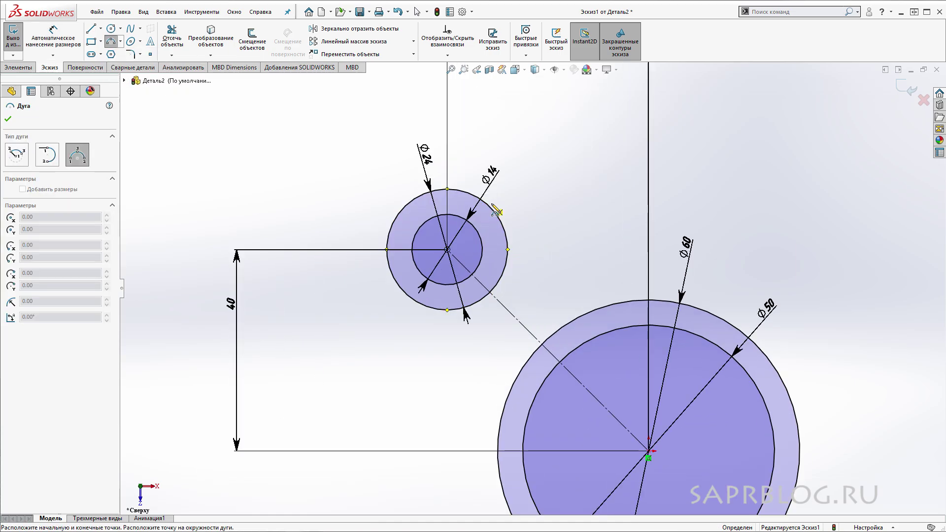
{"action": "left_click", "coordinate": [869, 206]}
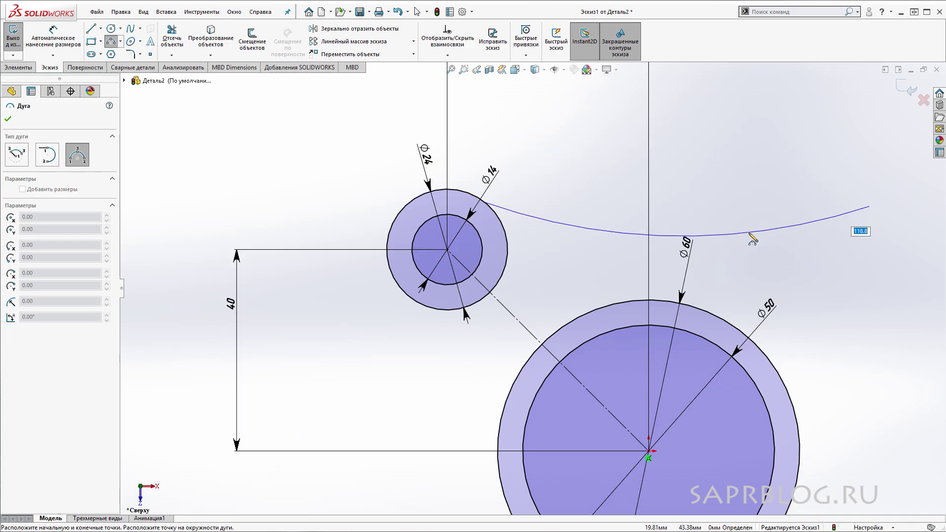
{"action": "left_click", "coordinate": [752, 239]}
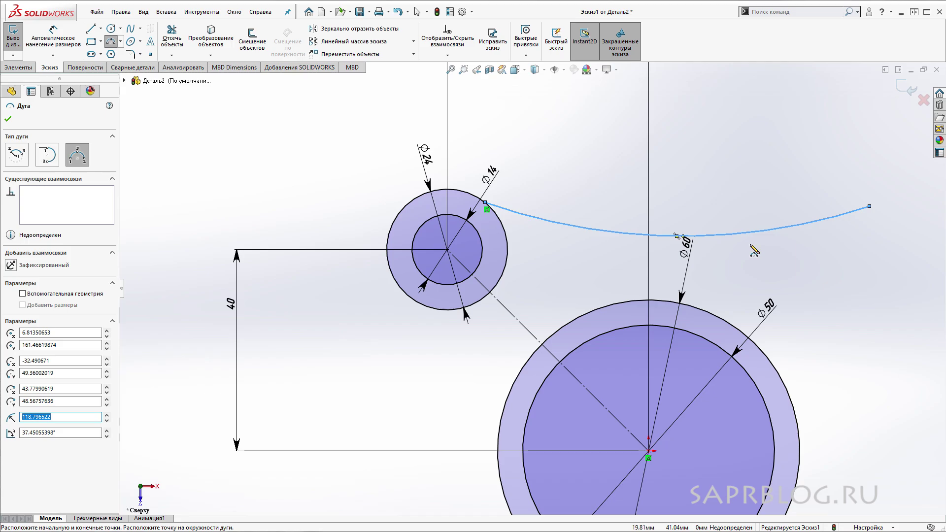
{"action": "key", "text": "Escape"}
- Make the arc tangent to the Ø24 circle and box-select the small circles and arc
{"action": "scroll", "coordinate": [501, 228], "scroll_direction": "down", "scroll_amount": 2}
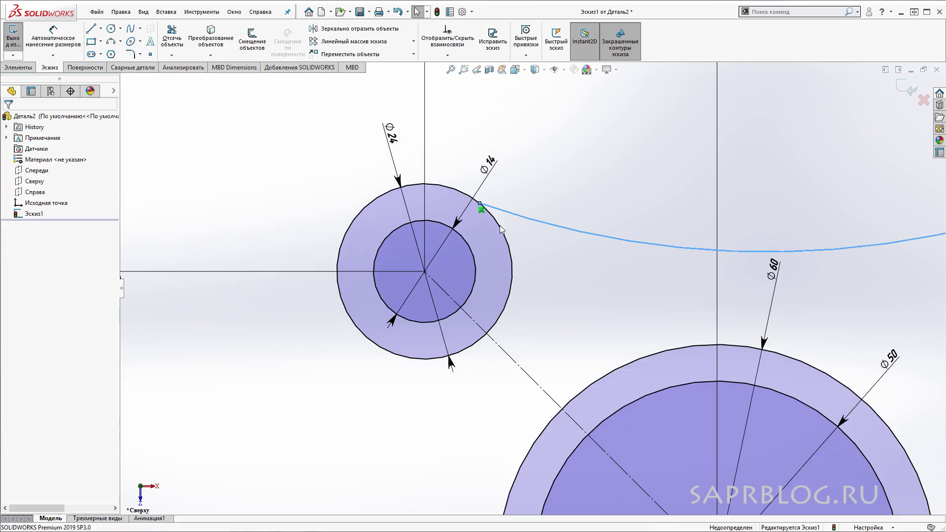
{"action": "scroll", "coordinate": [516, 195], "scroll_direction": "down", "scroll_amount": 2}
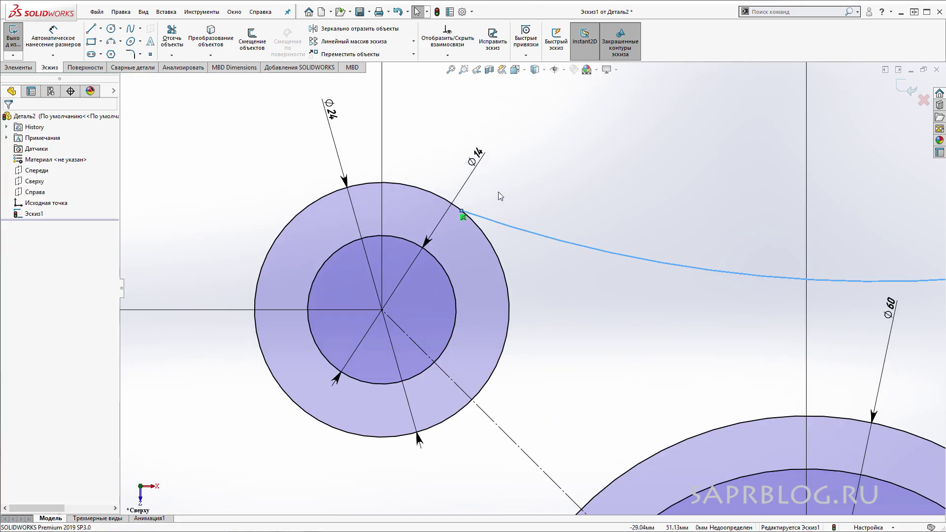
{"action": "left_click", "coordinate": [440, 200], "text": "ctrl"}
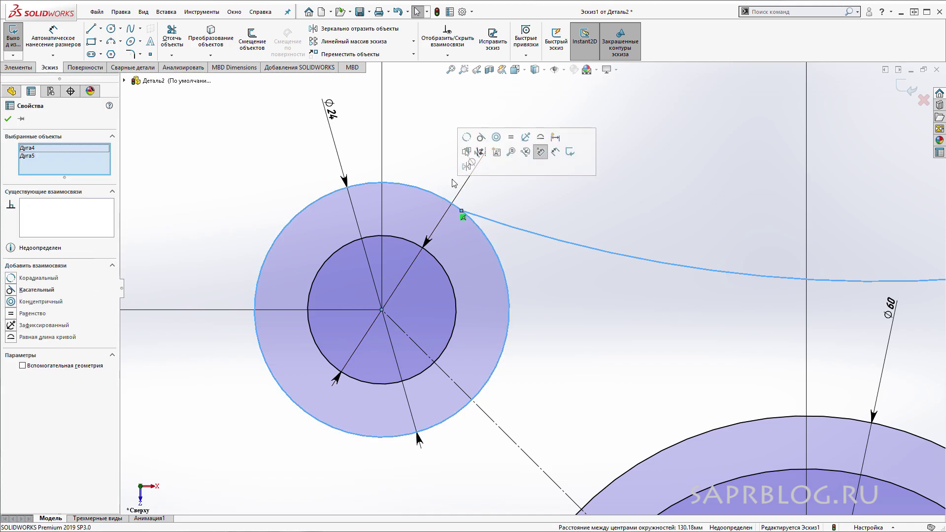
{"action": "left_click", "coordinate": [480, 138]}
{"action": "scroll", "coordinate": [537, 256], "scroll_direction": "up", "scroll_amount": 3}
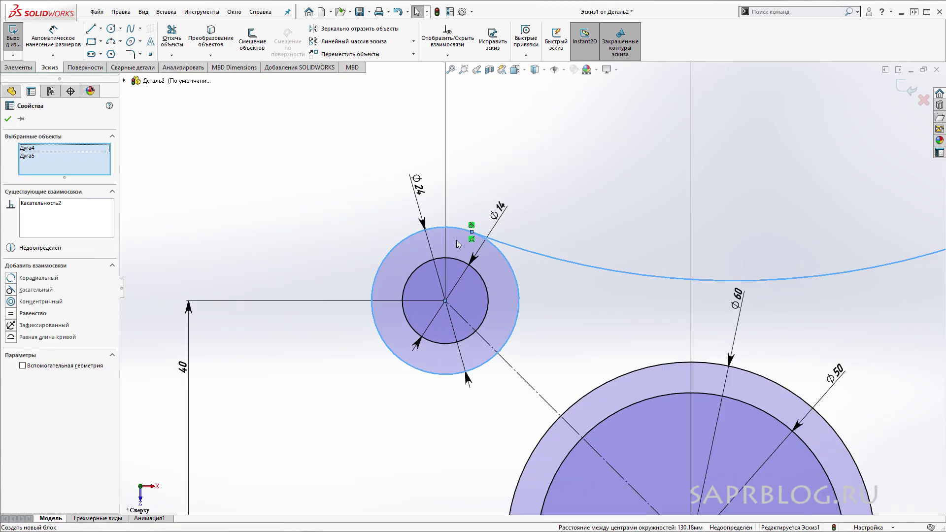
{"action": "scroll", "coordinate": [530, 288], "scroll_direction": "up", "scroll_amount": 2}
{"action": "left_click", "coordinate": [615, 260]}
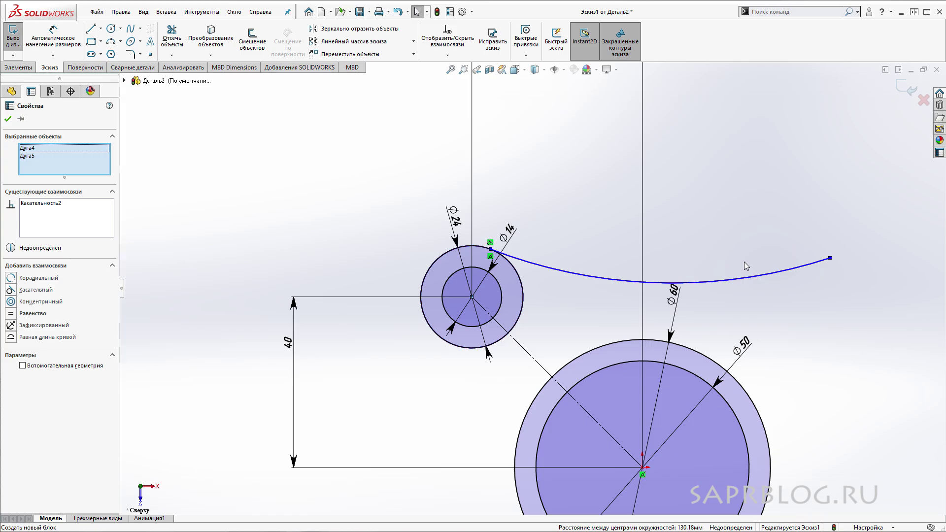
{"action": "scroll", "coordinate": [445, 170], "scroll_direction": "up", "scroll_amount": 2}
{"action": "left_click_drag", "start_coordinate": [445, 163], "coordinate": [328, 287]}
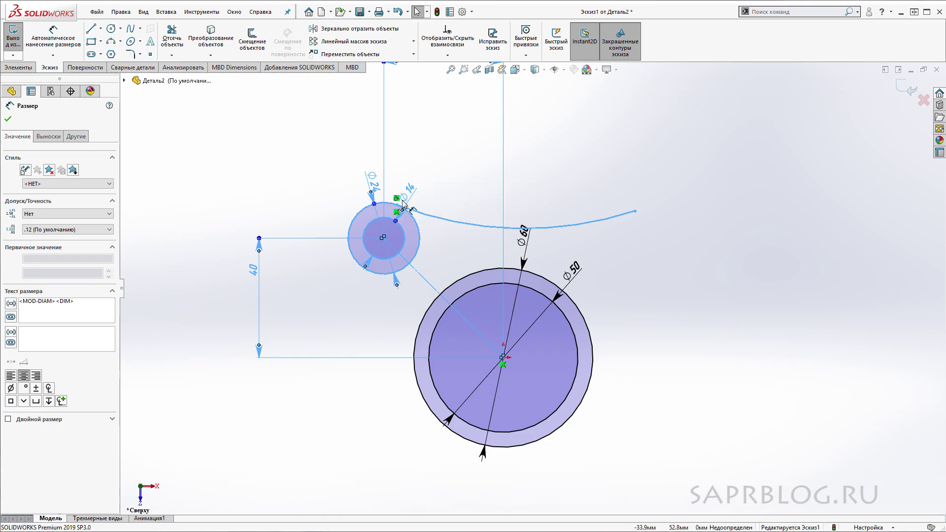
- Circular-pattern the lobe circles, arc and line 4 times over 360° about the origin
{"action": "left_click", "coordinate": [413, 41]}
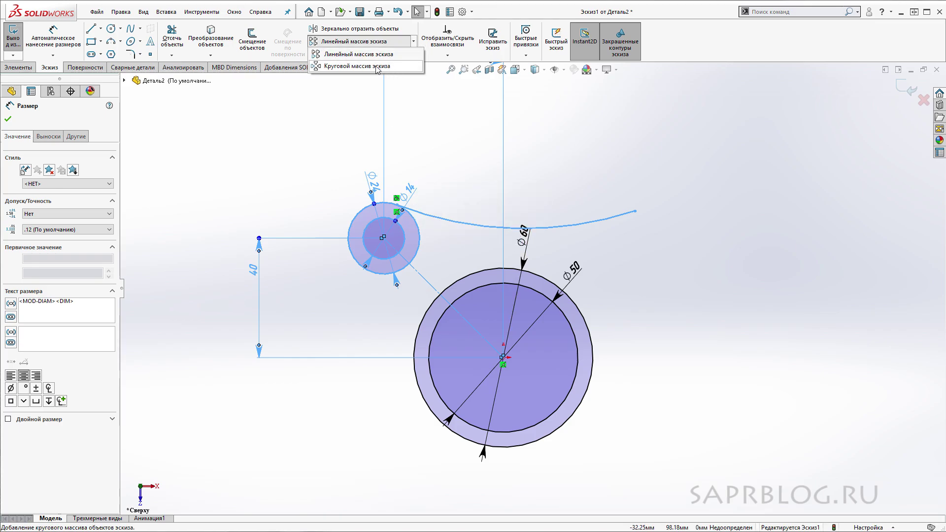
{"action": "left_click", "coordinate": [375, 66]}
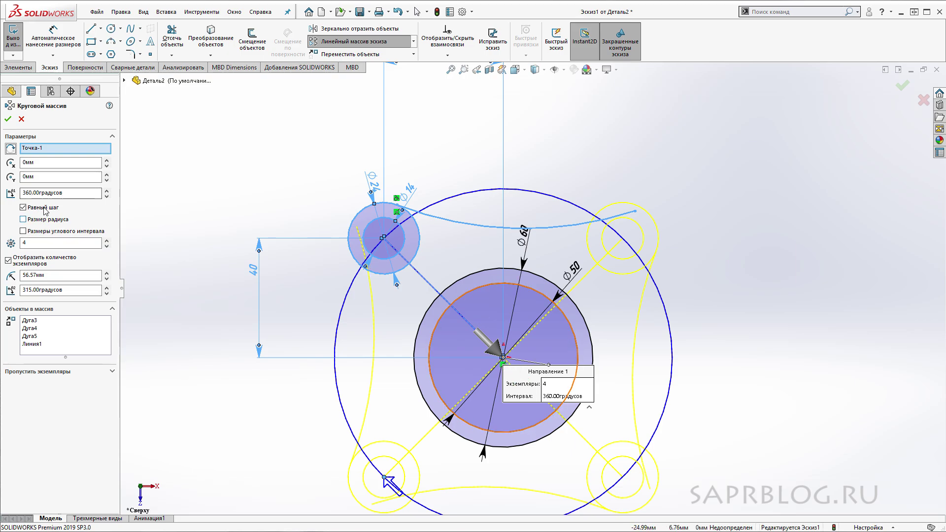
{"action": "left_click", "coordinate": [8, 118]}
{"action": "scroll", "coordinate": [693, 262], "scroll_direction": "down", "scroll_amount": 2}
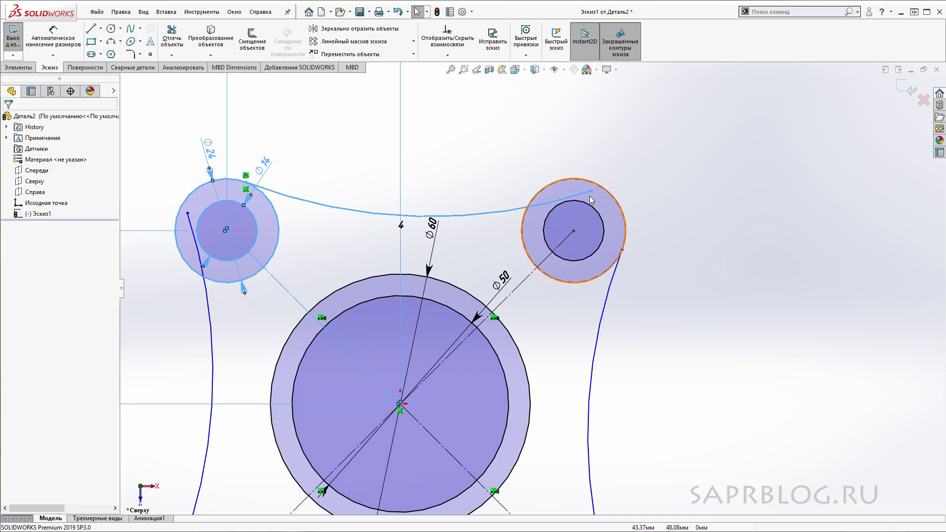
- Snap the upper curve's free end onto the right Ø24 lobe circle and make it tangent
{"action": "mouse_move", "coordinate": [592, 192]}
{"action": "left_mouse_down"}
{"action": "mouse_move", "coordinate": [556, 179]}
{"action": "mouse_move", "coordinate": [588, 137]}
{"action": "mouse_move", "coordinate": [551, 152]}
{"action": "mouse_move", "coordinate": [557, 183]}
{"action": "left_mouse_up"}
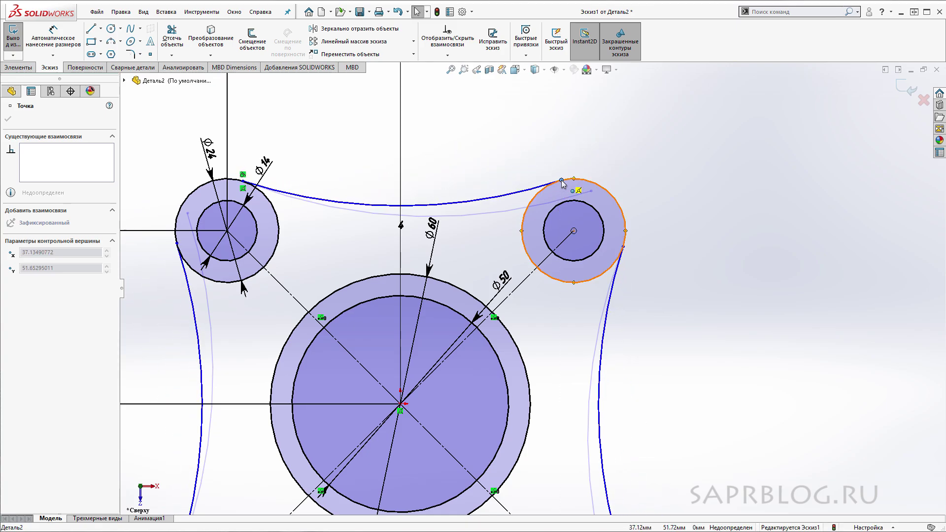
{"action": "left_click_drag", "start_coordinate": [557, 184], "coordinate": [557, 183]}
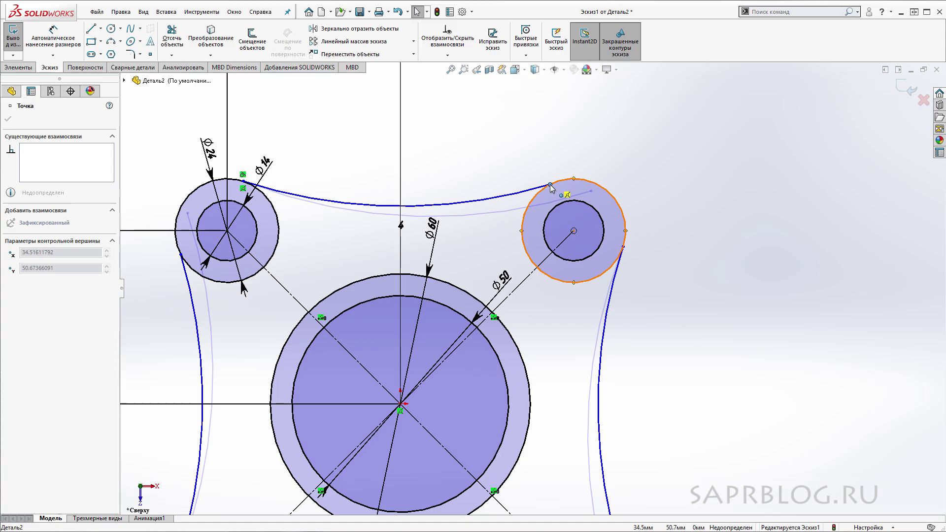
{"action": "left_click", "coordinate": [572, 159]}
{"action": "left_click", "coordinate": [542, 191]}
{"action": "left_click", "coordinate": [536, 199], "text": "ctrl"}
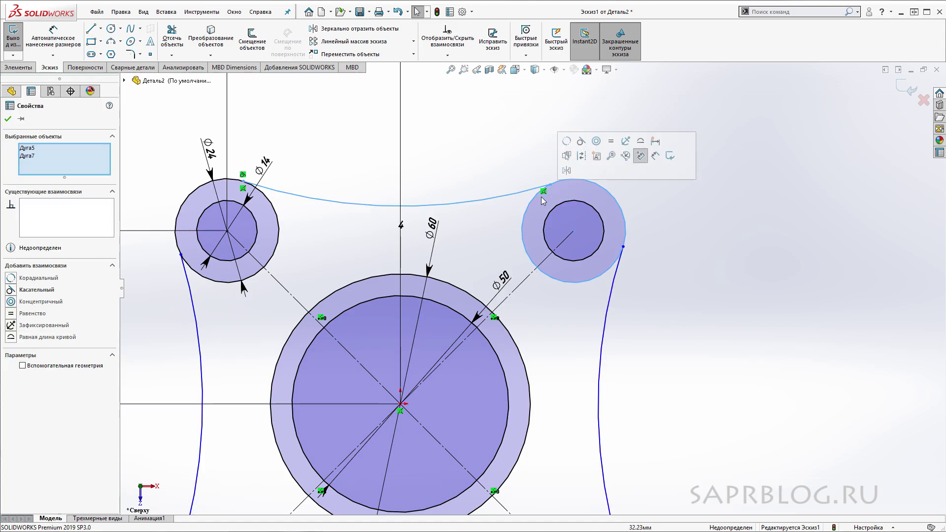
{"action": "left_click", "coordinate": [581, 143]}
{"action": "left_click", "coordinate": [517, 162]}
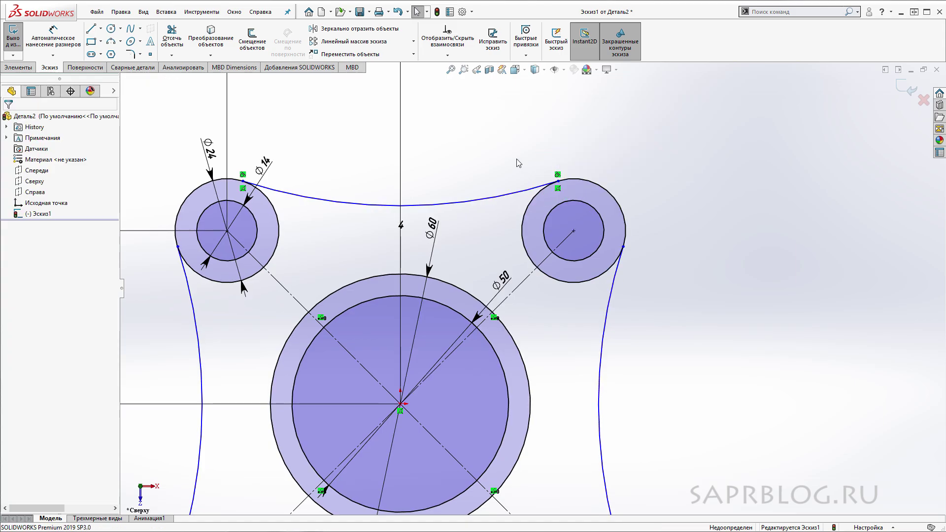
{"action": "scroll", "coordinate": [530, 184], "scroll_direction": "down", "scroll_amount": 2}
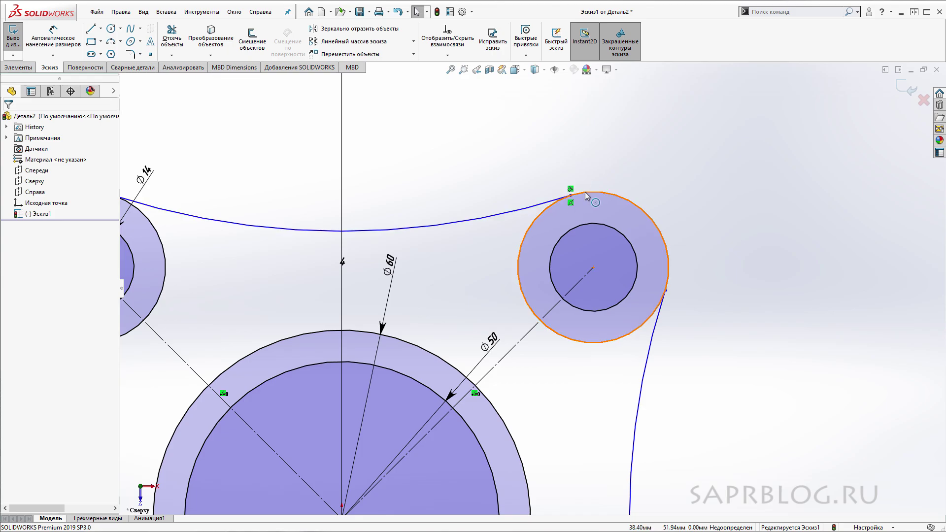
{"action": "scroll", "coordinate": [635, 202], "scroll_direction": "up", "scroll_amount": 2}
{"action": "right_click_drag", "start_coordinate": [517, 173], "coordinate": [519, 157]}
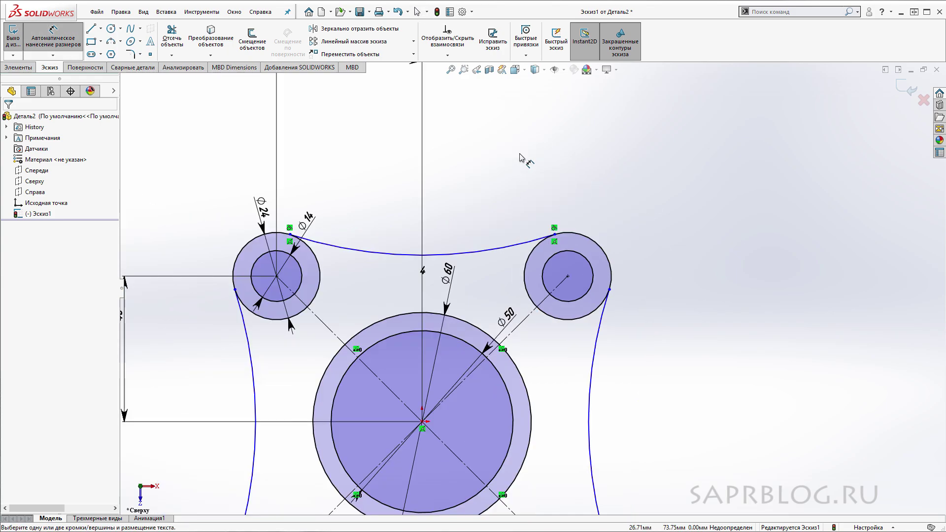
- Give the top connecting arc an R75 radius, fully defining Эскиз1
{"action": "left_click", "coordinate": [489, 252]}
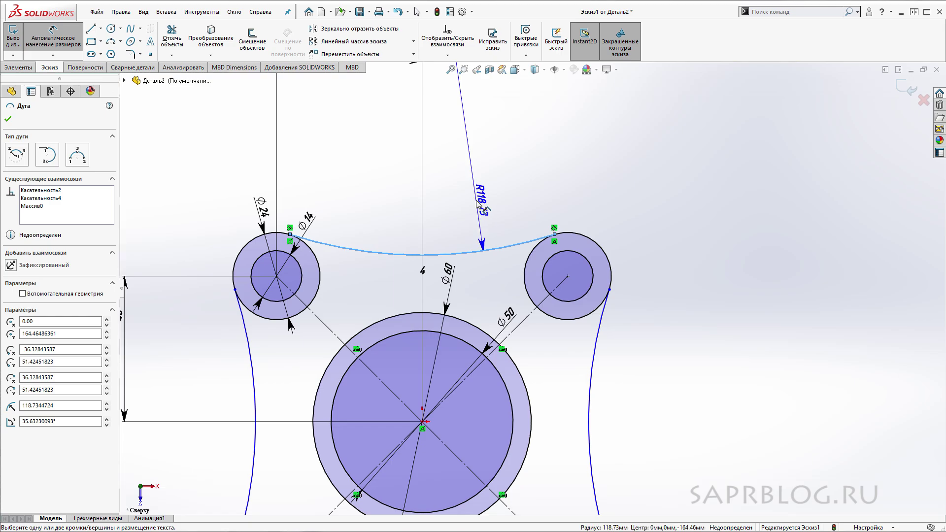
{"action": "left_click", "coordinate": [477, 200]}
{"action": "type", "text": "75"}
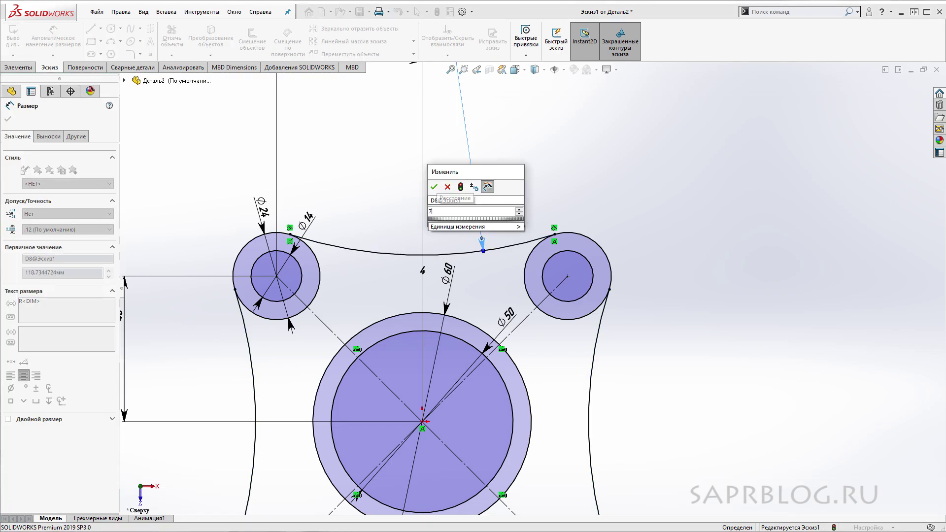
{"action": "key", "text": "Return"}
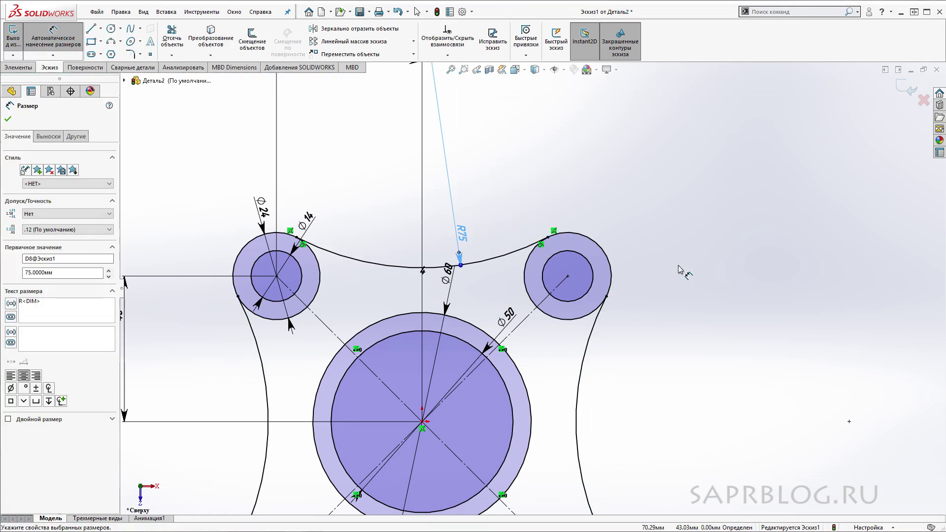
{"action": "key", "text": "z"}
{"action": "middle_click_drag", "start_coordinate": [642, 358], "coordinate": [714, 297], "text": "ctrl"}
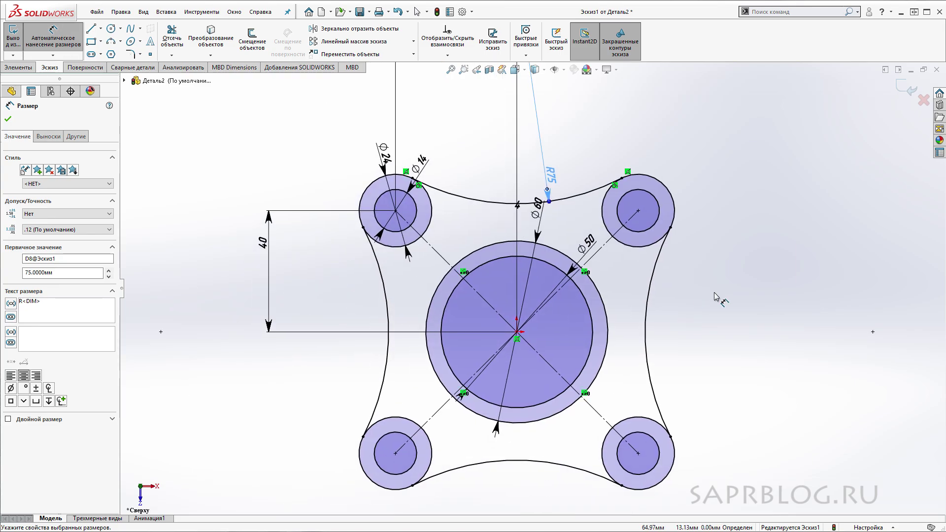
{"action": "left_click", "coordinate": [13, 69]}
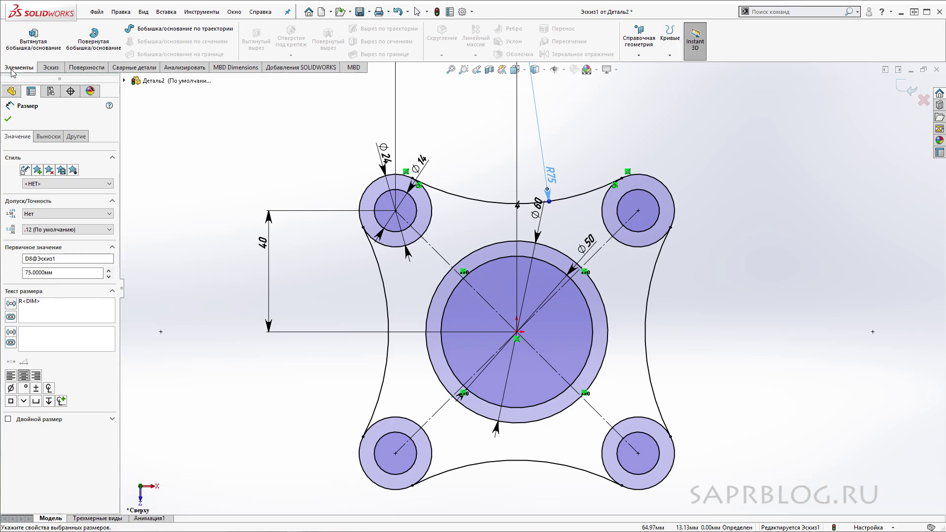
- Extrude all six sketch regions 20 mm as Бобышка-Вытянуть1
{"action": "left_click", "coordinate": [33, 37]}
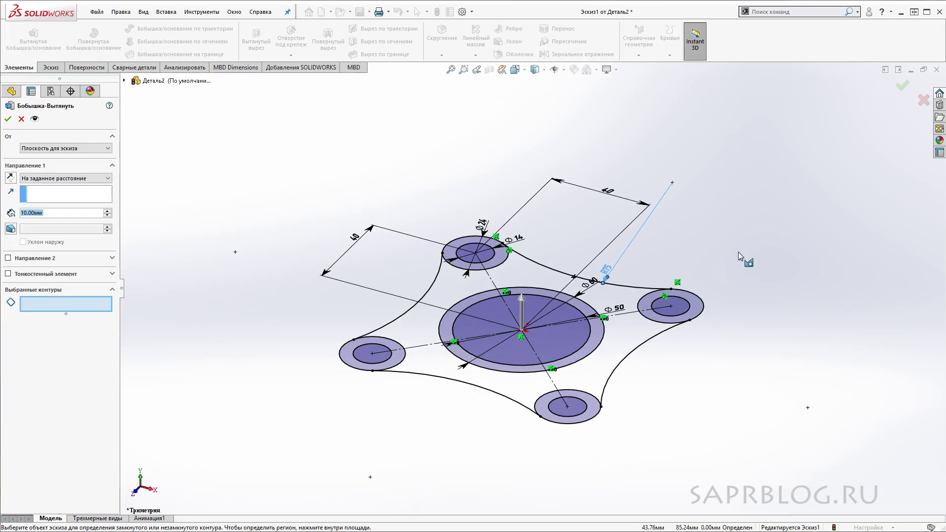
{"action": "scroll", "coordinate": [692, 340], "scroll_direction": "down", "scroll_amount": 2}
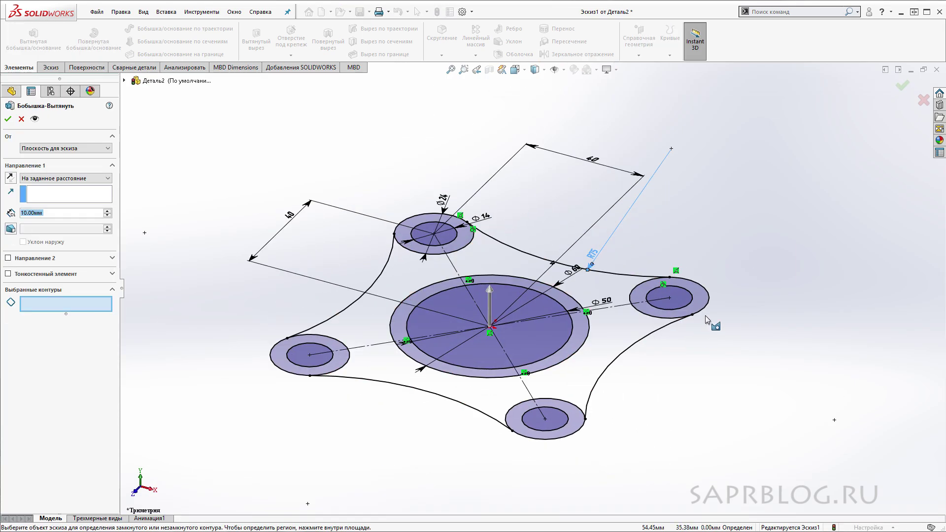
{"action": "left_click", "coordinate": [698, 297]}
{"action": "left_click", "coordinate": [626, 327]}
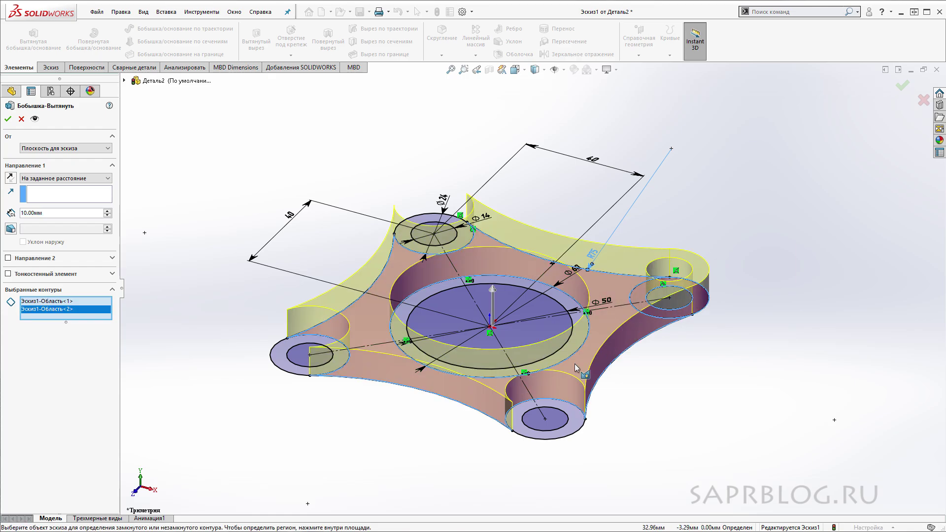
{"action": "left_click", "coordinate": [563, 408]}
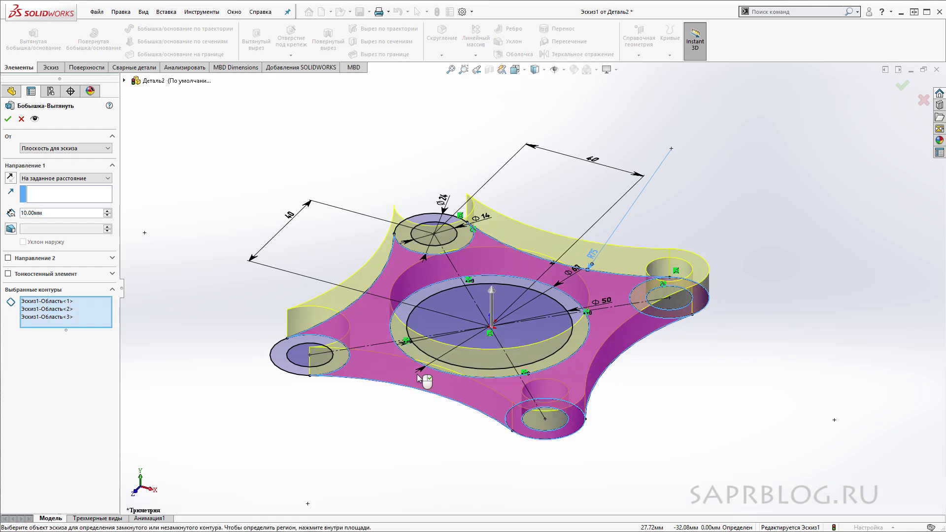
{"action": "left_click", "coordinate": [282, 352]}
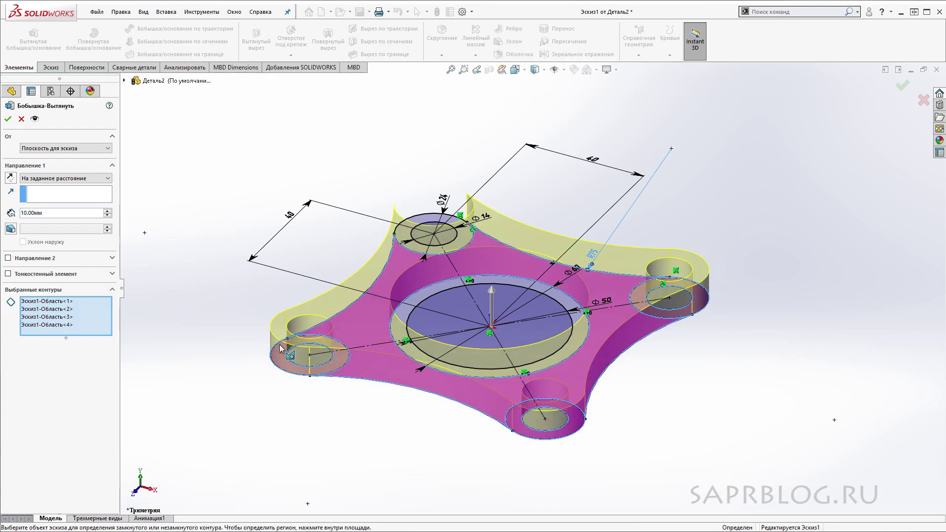
{"action": "left_click", "coordinate": [428, 219]}
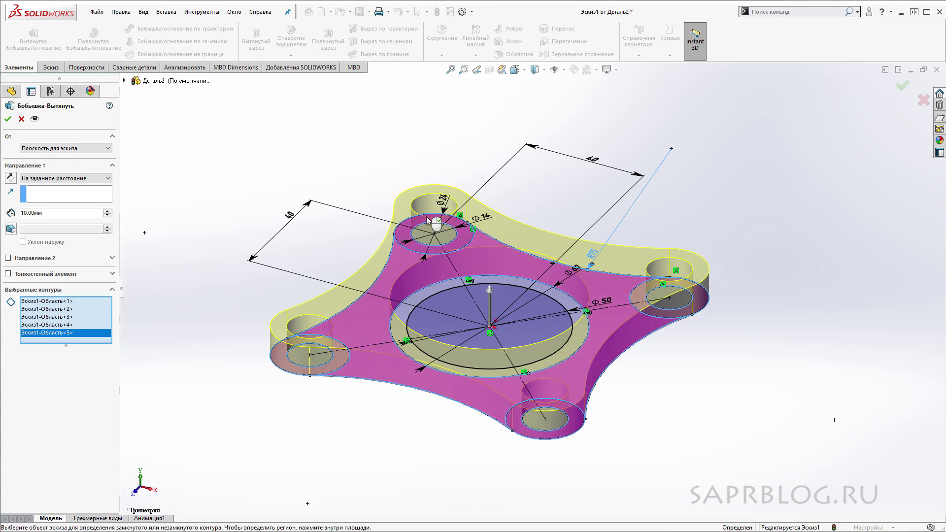
{"action": "left_click", "coordinate": [424, 295]}
{"action": "mouse_move", "coordinate": [777, 300]}
{"action": "middle_mouse_down"}
{"action": "mouse_move", "coordinate": [776, 264]}
{"action": "mouse_move", "coordinate": [767, 294]}
{"action": "middle_mouse_up"}
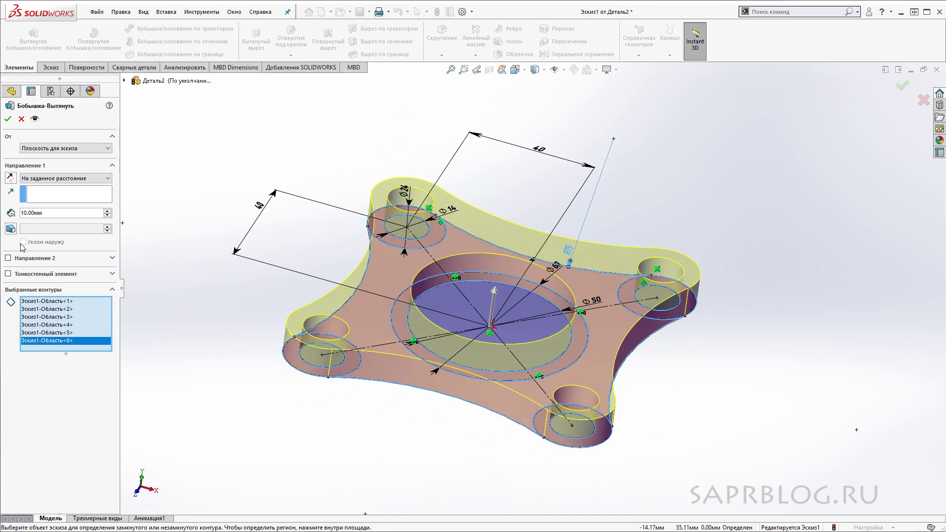
{"action": "mouse_move", "coordinate": [494, 294]}
{"action": "left_mouse_down"}
{"action": "mouse_move", "coordinate": [497, 266]}
{"action": "mouse_move", "coordinate": [496, 275]}
{"action": "left_mouse_up"}
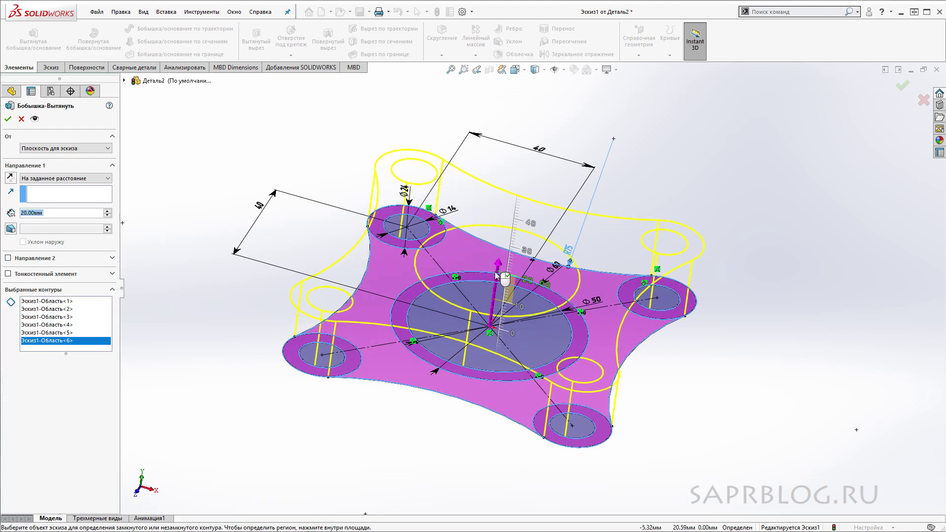
{"action": "key", "text": "Return"}
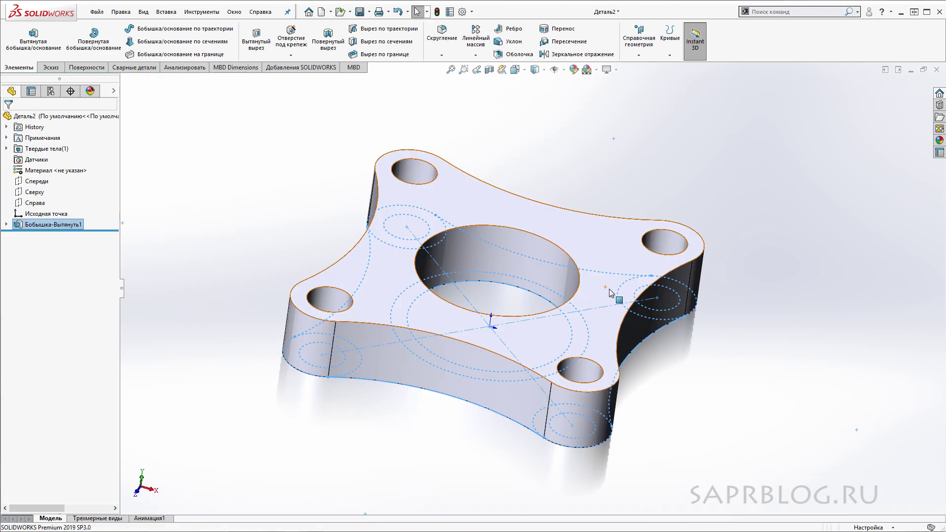
- Shell the base plate to 5 mm walls, removing its underside face
{"action": "left_click", "coordinate": [755, 297]}
{"action": "mouse_move", "coordinate": [755, 297]}
{"action": "middle_mouse_down"}
{"action": "mouse_move", "coordinate": [743, 283]}
{"action": "mouse_move", "coordinate": [767, 69]}
{"action": "mouse_move", "coordinate": [693, 353]}
{"action": "mouse_move", "coordinate": [696, 270]}
{"action": "mouse_move", "coordinate": [707, 329]}
{"action": "middle_mouse_up"}
{"action": "mouse_move", "coordinate": [718, 366]}
{"action": "middle_mouse_down"}
{"action": "mouse_move", "coordinate": [741, 243]}
{"action": "mouse_move", "coordinate": [572, 196]}
{"action": "middle_mouse_up"}
{"action": "left_click", "coordinate": [534, 58]}
{"action": "left_click", "coordinate": [382, 261]}
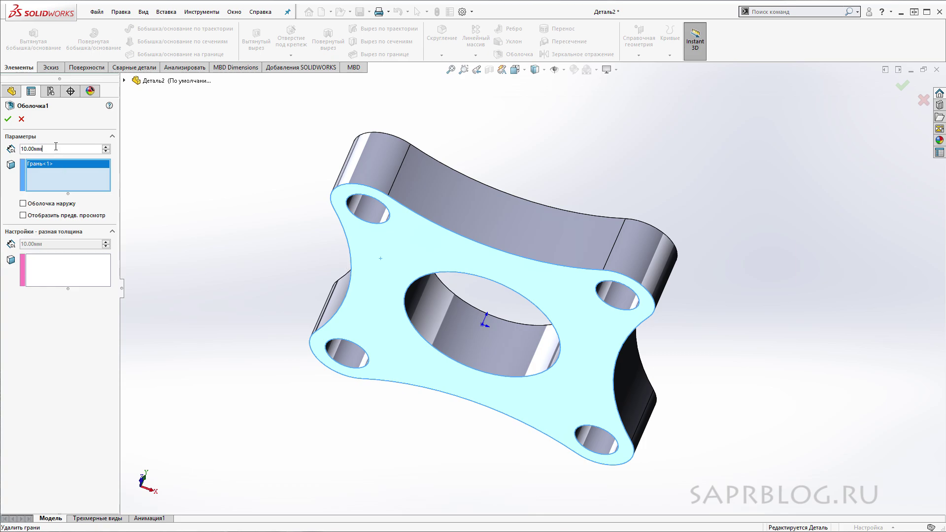
{"action": "type", "text": "5"}
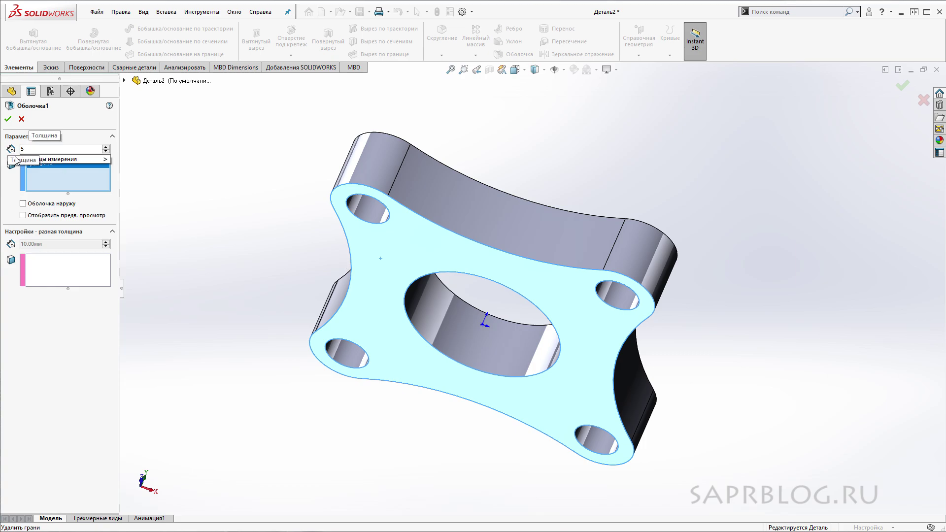
{"action": "key", "text": "Return"}
{"action": "left_click", "coordinate": [23, 215]}
{"action": "mouse_move", "coordinate": [274, 177]}
{"action": "middle_mouse_down"}
{"action": "mouse_move", "coordinate": [285, 122]}
{"action": "mouse_move", "coordinate": [312, 130]}
{"action": "mouse_move", "coordinate": [289, 137]}
{"action": "mouse_move", "coordinate": [239, 236]}
{"action": "mouse_move", "coordinate": [268, 291]}
{"action": "middle_mouse_up"}
{"action": "left_click", "coordinate": [9, 119]}
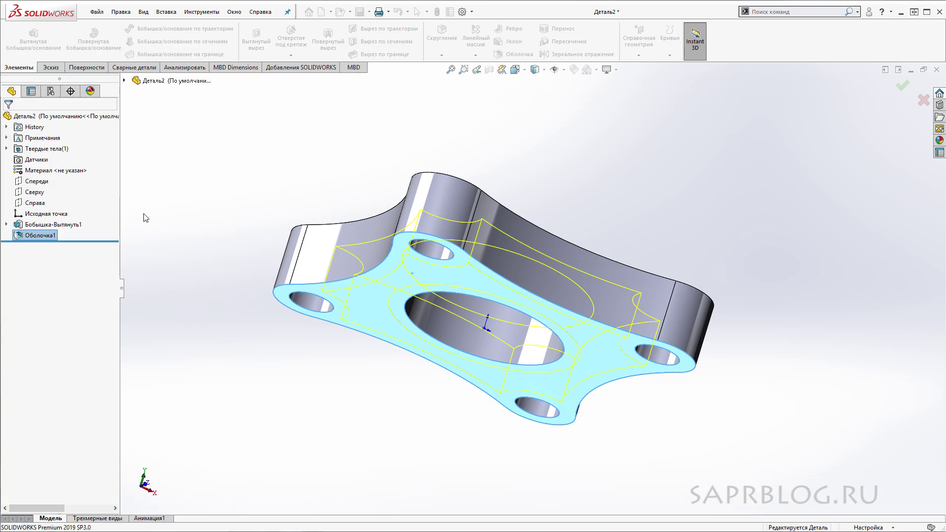
{"action": "mouse_move", "coordinate": [295, 400]}
{"action": "middle_mouse_down"}
{"action": "mouse_move", "coordinate": [338, 268]}
{"action": "mouse_move", "coordinate": [354, 249]}
{"action": "mouse_move", "coordinate": [281, 443]}
{"action": "mouse_move", "coordinate": [308, 252]}
{"action": "mouse_move", "coordinate": [266, 414]}
{"action": "mouse_move", "coordinate": [270, 380]}
{"action": "mouse_move", "coordinate": [224, 338]}
{"action": "middle_mouse_up"}
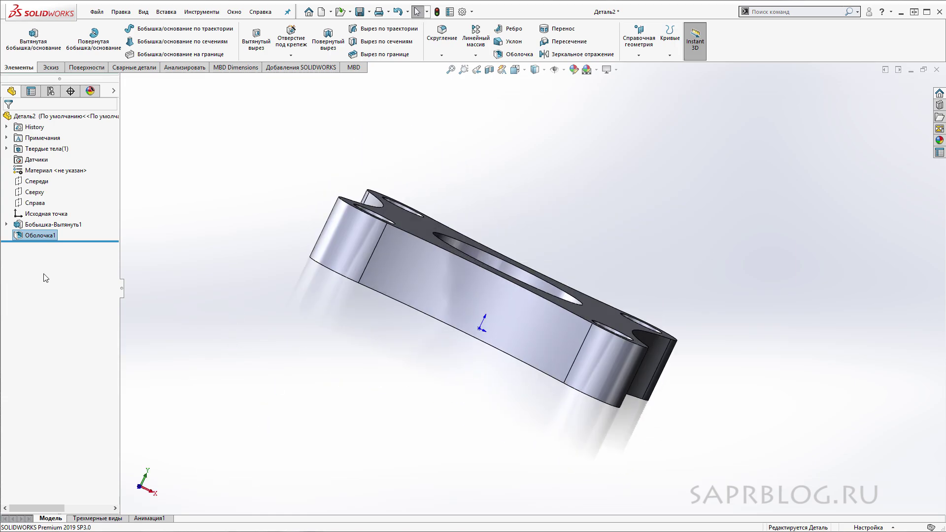
{"action": "left_click", "coordinate": [7, 224]}
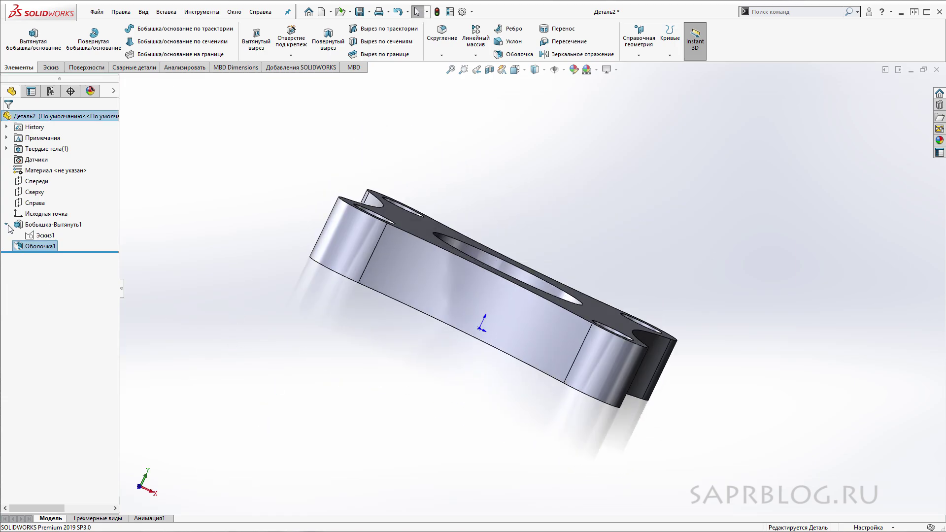
- Extrude the ring around the central hole from the base sketch 60 mm upward into a cylinder
{"action": "left_click", "coordinate": [49, 236]}
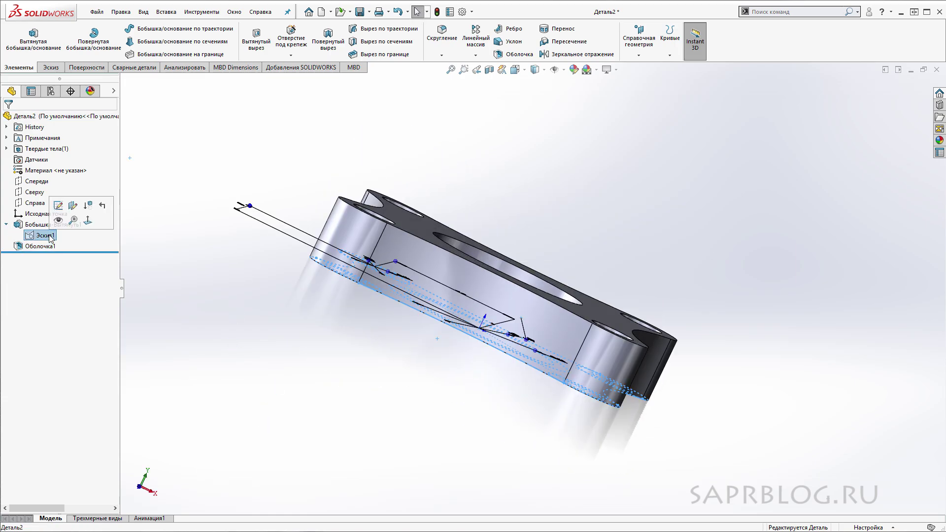
{"action": "left_click", "coordinate": [42, 45]}
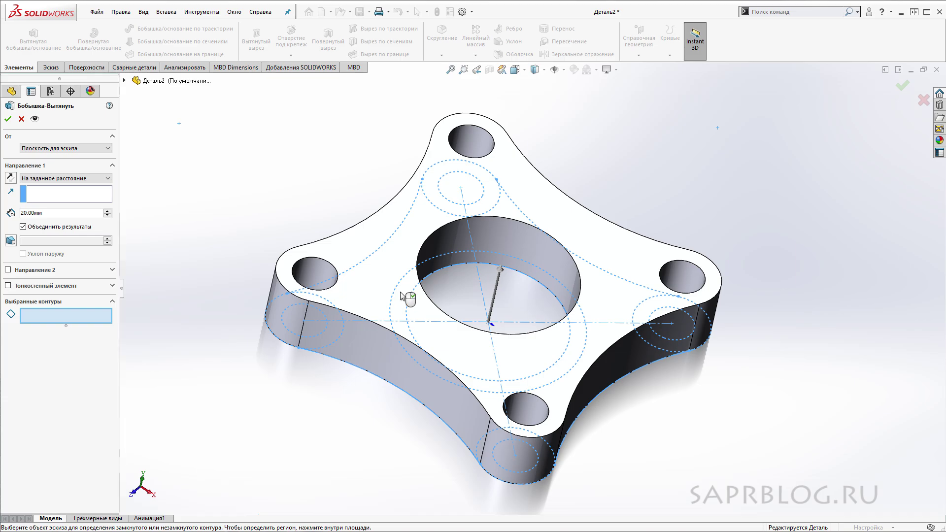
{"action": "left_click", "coordinate": [405, 292]}
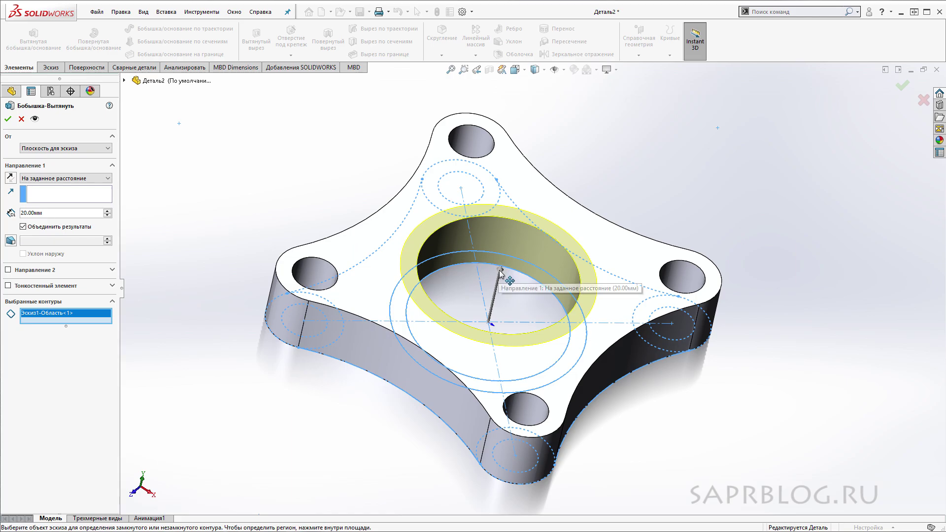
{"action": "left_click_drag", "start_coordinate": [498, 268], "coordinate": [529, 190]}
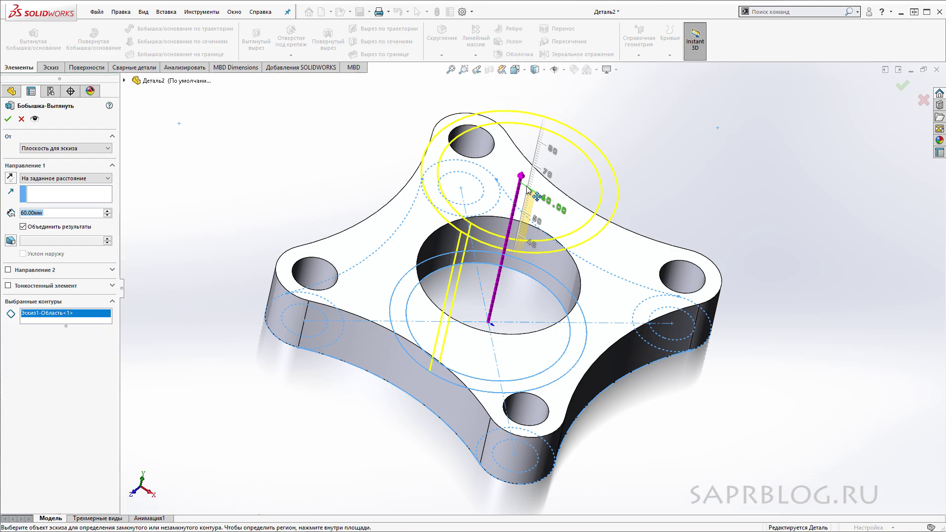
{"action": "left_click_drag", "start_coordinate": [527, 191], "coordinate": [528, 189]}
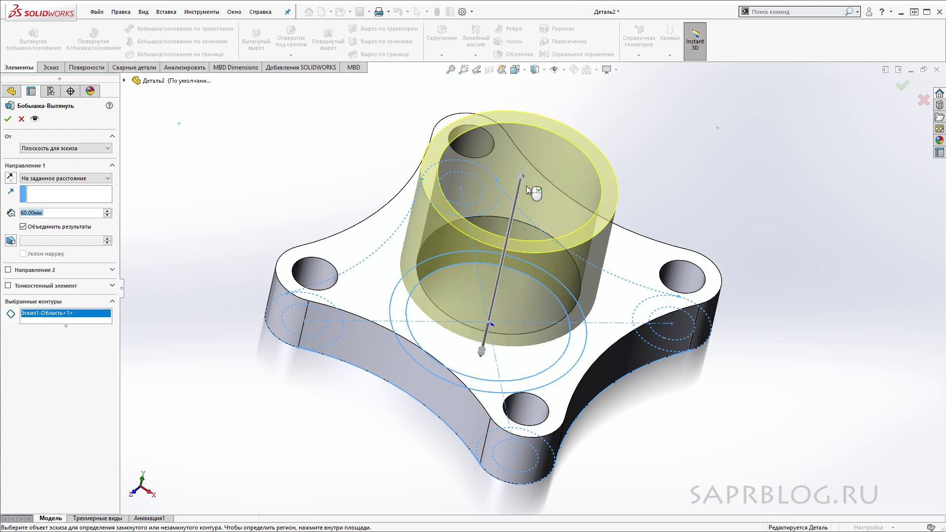
{"action": "right_click", "coordinate": [528, 187]}
- Orbit the part to inspect the new cylinder from below and above
{"action": "mouse_move", "coordinate": [794, 240]}
{"action": "middle_mouse_down"}
{"action": "mouse_move", "coordinate": [806, 112]}
{"action": "mouse_move", "coordinate": [782, 176]}
{"action": "middle_mouse_up"}
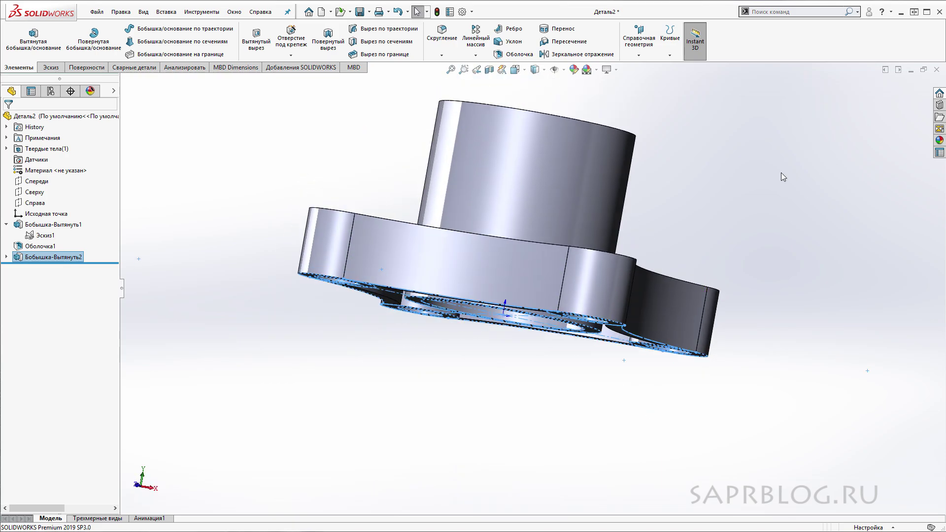
{"action": "left_click", "coordinate": [797, 409]}
{"action": "mouse_move", "coordinate": [797, 409]}
{"action": "middle_mouse_down"}
{"action": "mouse_move", "coordinate": [823, 317]}
{"action": "mouse_move", "coordinate": [829, 232]}
{"action": "mouse_move", "coordinate": [806, 357]}
{"action": "middle_mouse_up"}
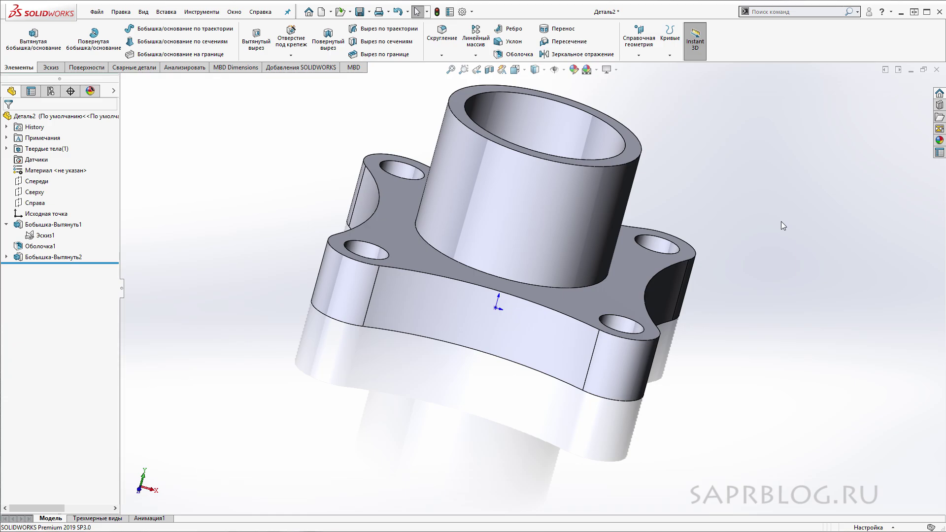
{"action": "mouse_move", "coordinate": [757, 209]}
{"action": "middle_mouse_down"}
{"action": "mouse_move", "coordinate": [719, 327]}
{"action": "mouse_move", "coordinate": [699, 305]}
{"action": "middle_mouse_up"}
{"action": "mouse_move", "coordinate": [569, 345]}
{"action": "middle_mouse_down"}
{"action": "mouse_move", "coordinate": [754, 331]}
{"action": "mouse_move", "coordinate": [750, 304]}
{"action": "mouse_move", "coordinate": [644, 412]}
{"action": "mouse_move", "coordinate": [739, 285]}
{"action": "mouse_move", "coordinate": [743, 169]}
{"action": "mouse_move", "coordinate": [678, 323]}
{"action": "mouse_move", "coordinate": [681, 291]}
{"action": "middle_mouse_up"}
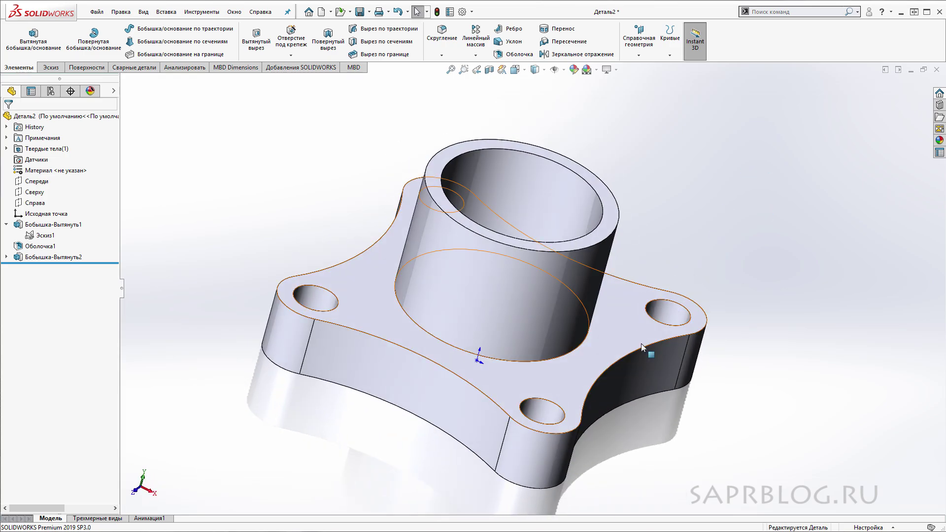
{"action": "left_click", "coordinate": [45, 183]}
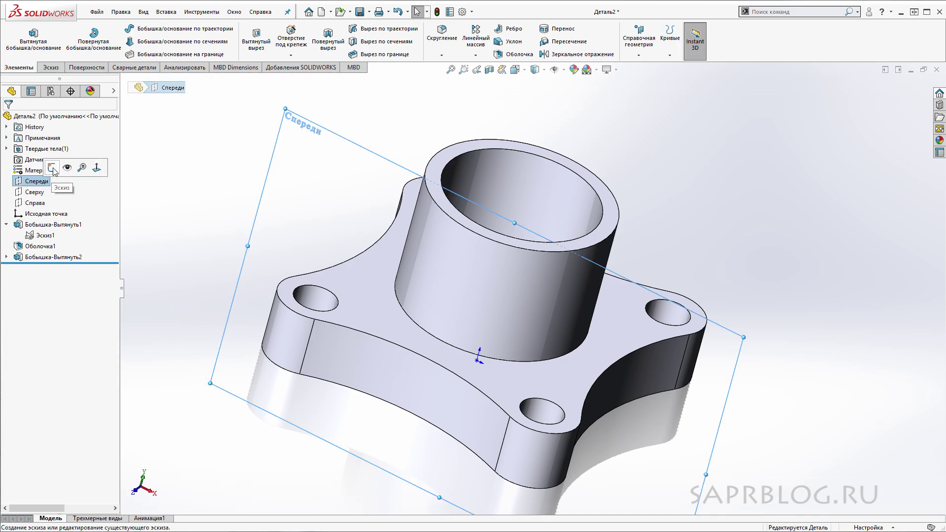
- On the Front plane, sketch the lug: upper slanted line, tangent arc, lower line, closing vertical edge
{"action": "left_click", "coordinate": [54, 168]}
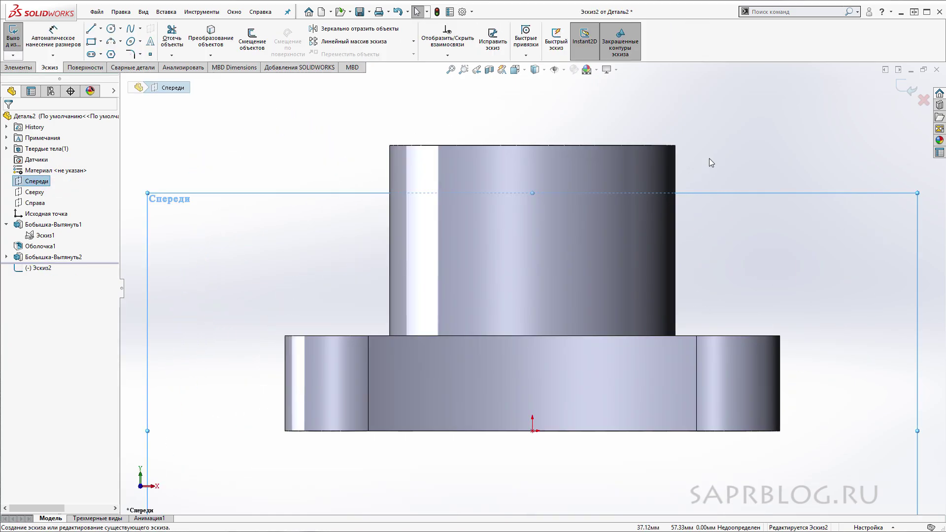
{"action": "right_click_drag", "start_coordinate": [770, 146], "coordinate": [729, 149]}
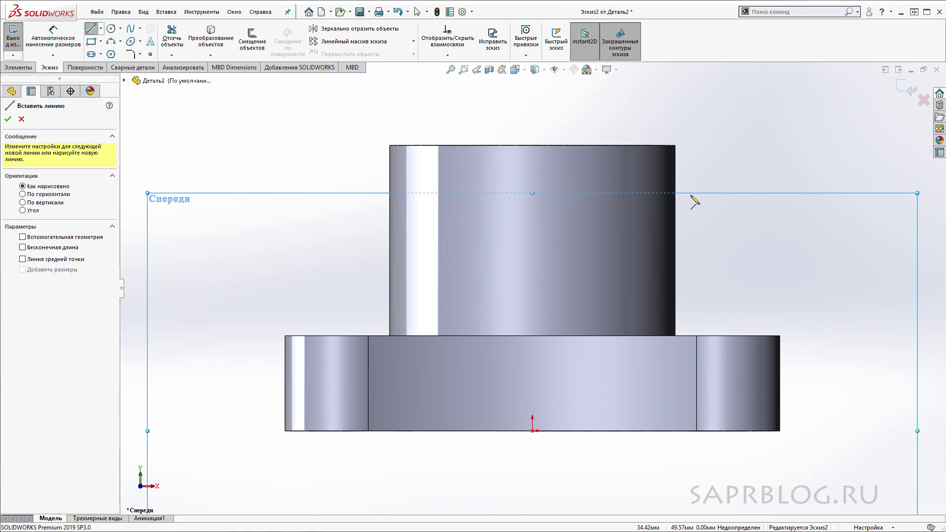
{"action": "left_click", "coordinate": [651, 182]}
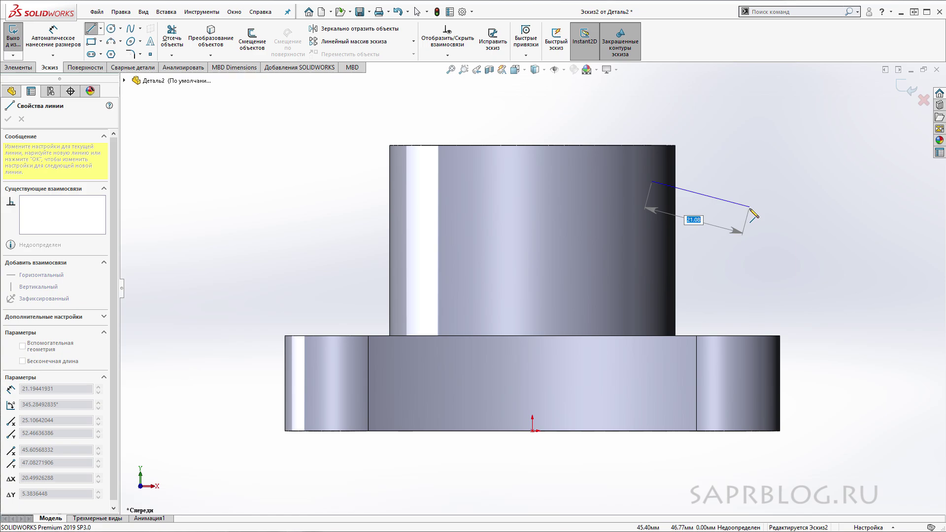
{"action": "left_click", "coordinate": [747, 204]}
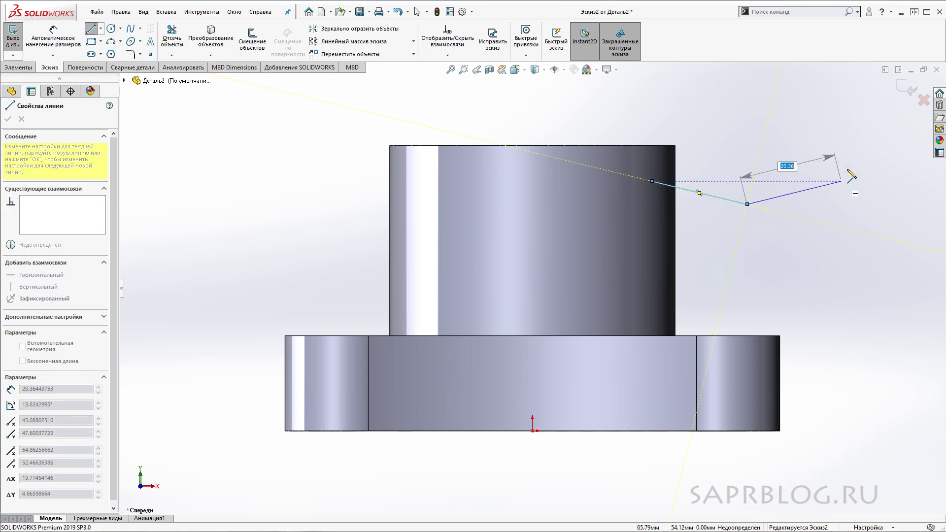
{"action": "double_click", "coordinate": [747, 204]}
{"action": "key", "text": "a"}
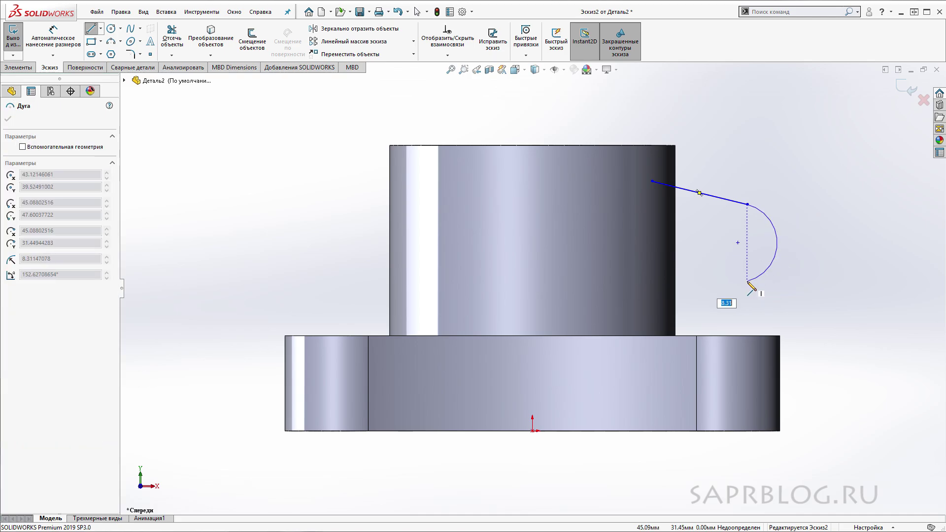
{"action": "left_click", "coordinate": [747, 282]}
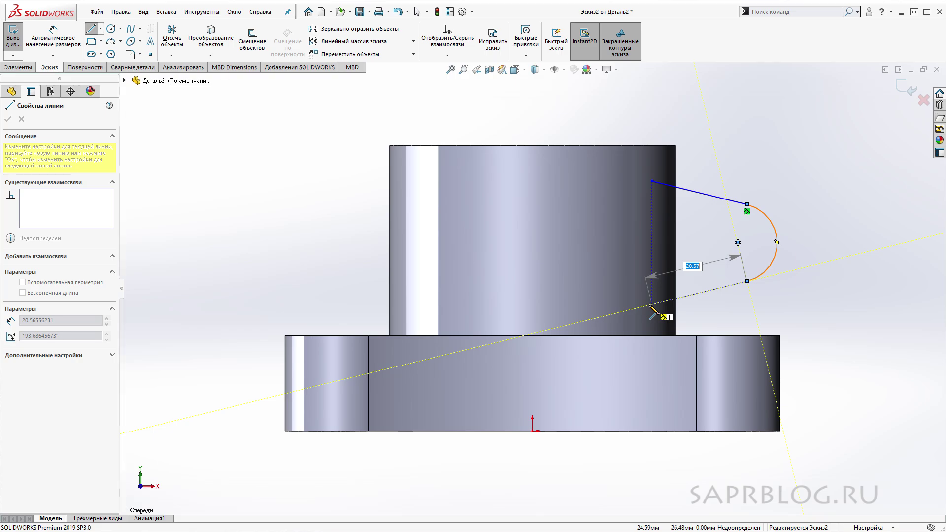
{"action": "left_click", "coordinate": [651, 304]}
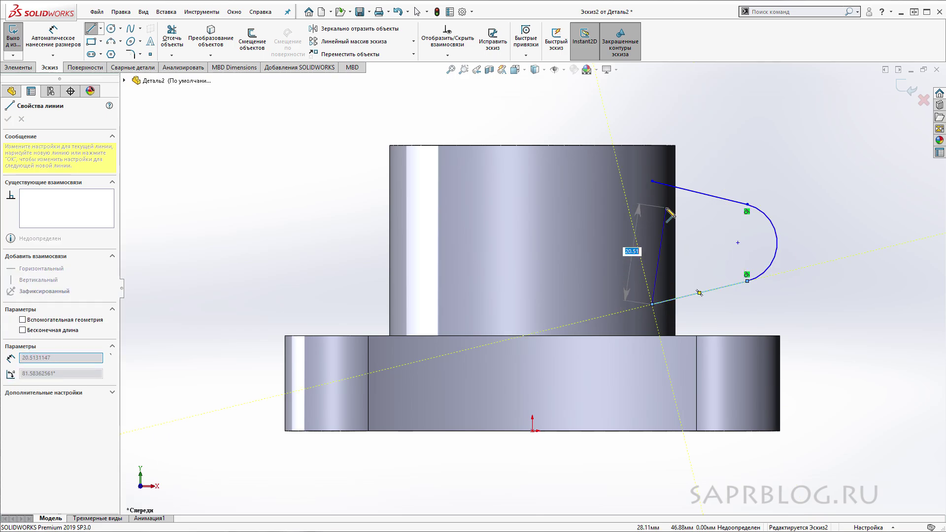
{"action": "left_click", "coordinate": [652, 182]}
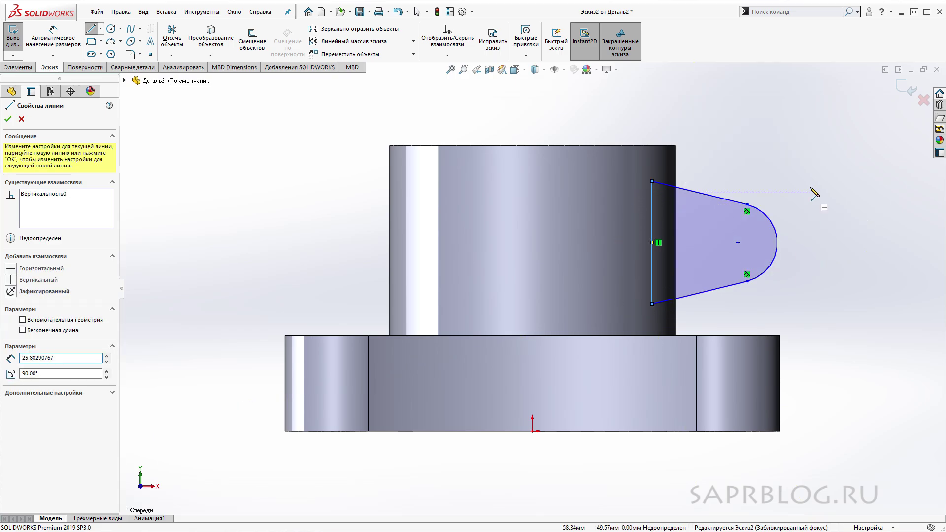
{"action": "right_click_drag", "start_coordinate": [808, 211], "coordinate": [812, 175]}
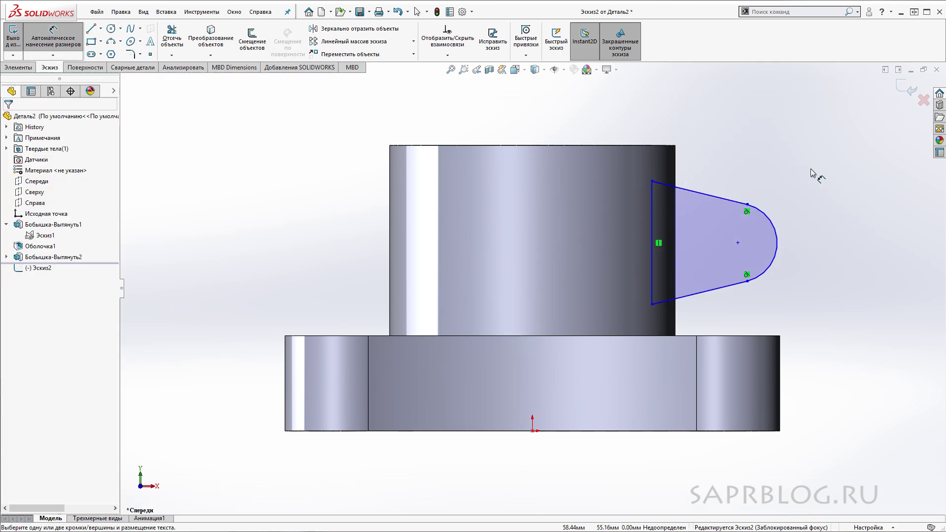
- Dimension the lug arc to radius 12 and the slanted lines to 30° apart
{"action": "left_click", "coordinate": [773, 226]}
{"action": "left_click", "coordinate": [798, 202]}
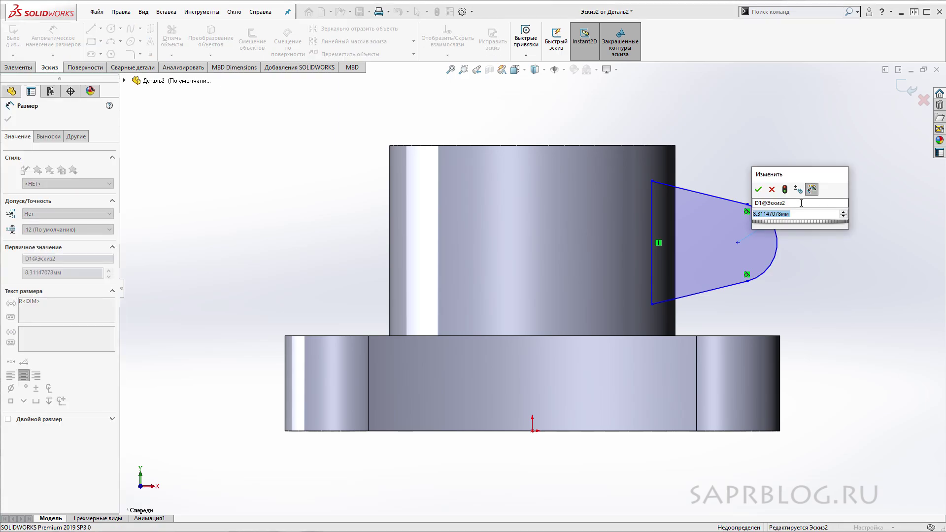
{"action": "type", "text": "12"}
{"action": "key", "text": "Return"}
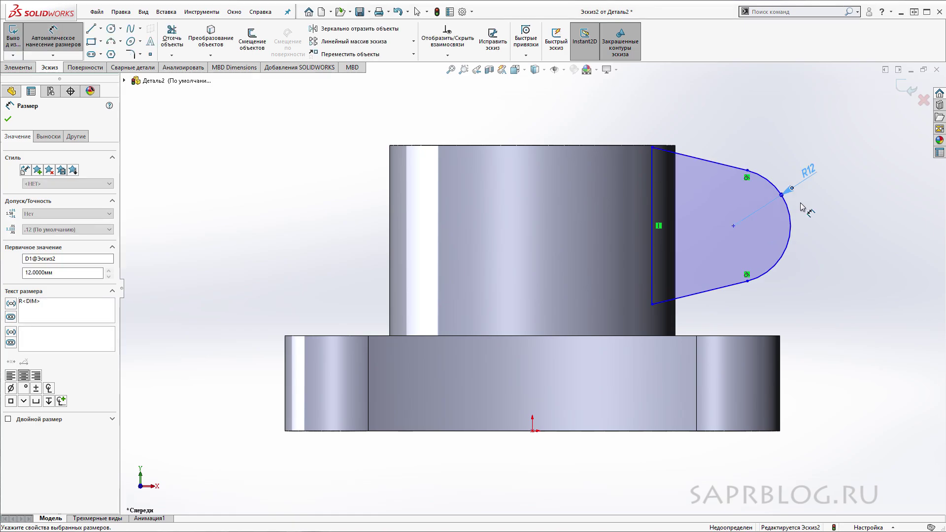
{"action": "left_click", "coordinate": [711, 165]}
{"action": "left_click", "coordinate": [704, 291]}
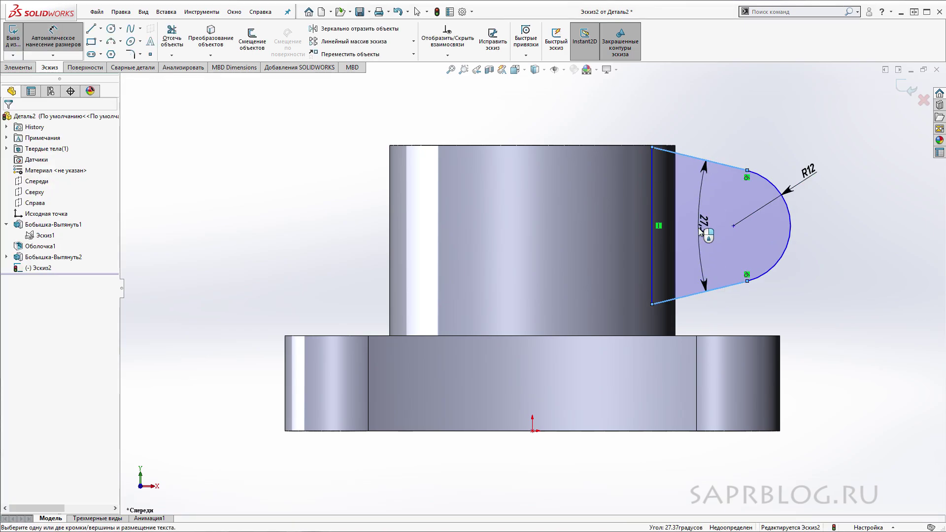
{"action": "left_click", "coordinate": [702, 231]}
{"action": "key", "text": "Return"}
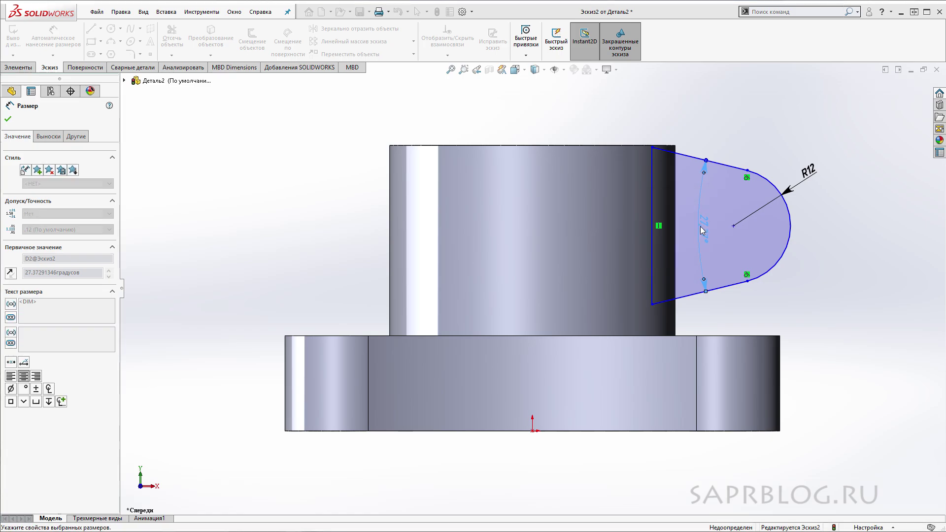
- Locate the arc centre 36 horizontally and 42 vertically from the origin
{"action": "left_click", "coordinate": [532, 433]}
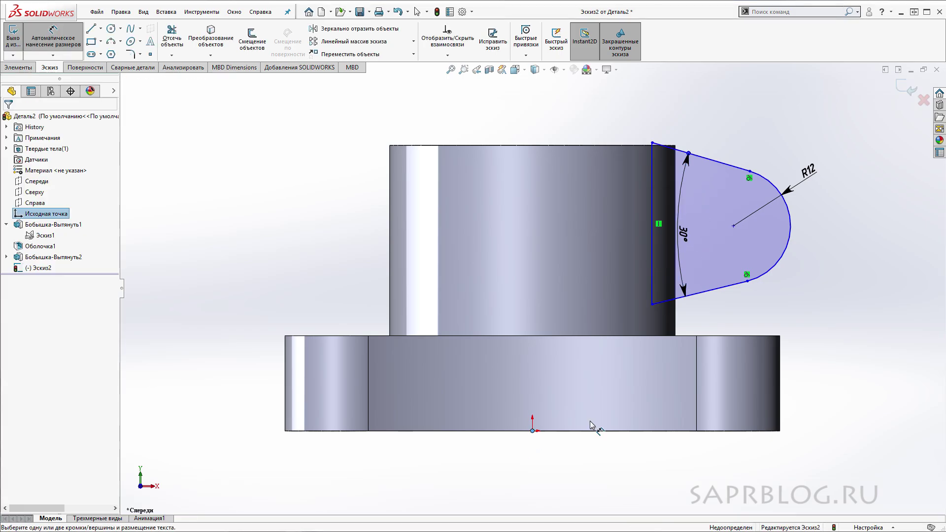
{"action": "left_click", "coordinate": [793, 225]}
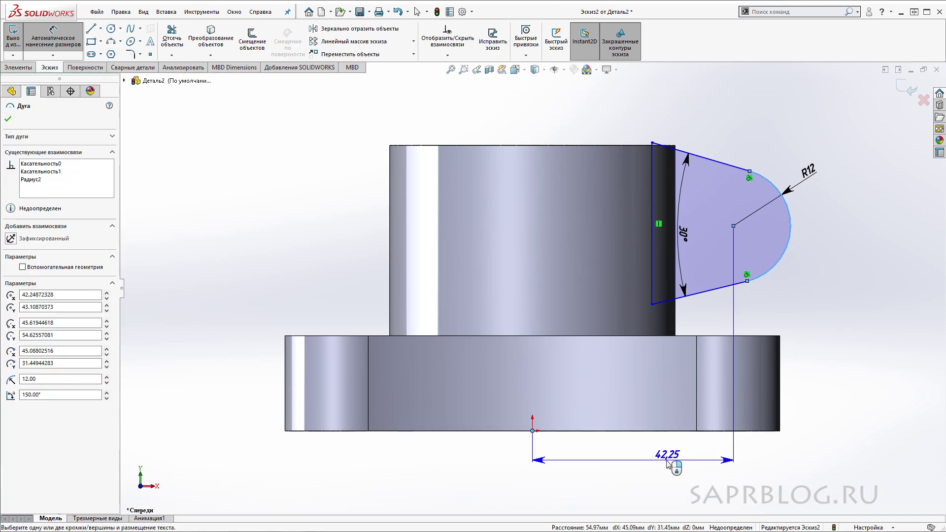
{"action": "left_click", "coordinate": [665, 468]}
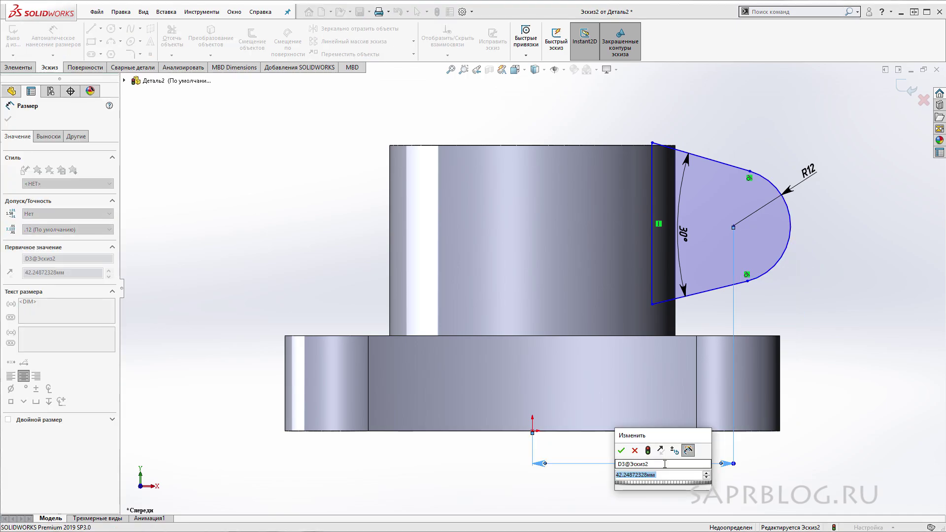
{"action": "type", "text": "36"}
{"action": "key", "text": "Return"}
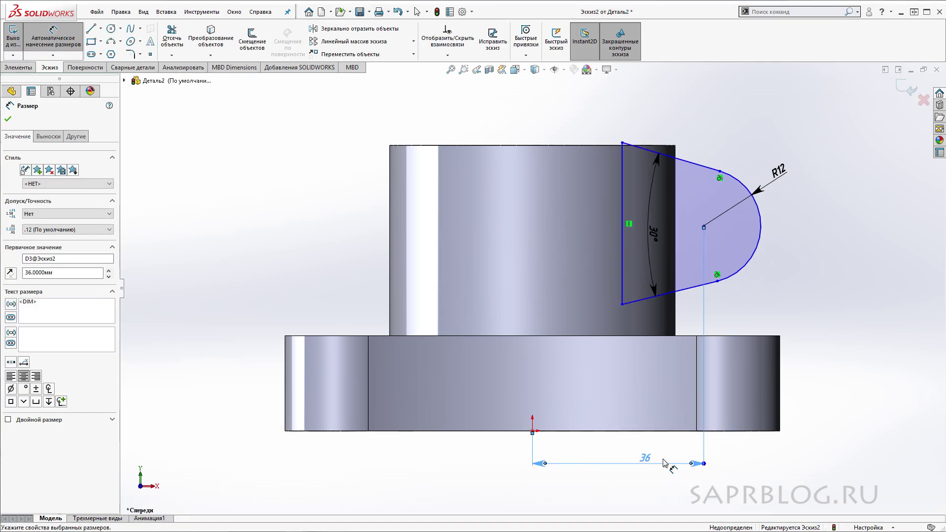
{"action": "left_click", "coordinate": [532, 431]}
{"action": "left_click", "coordinate": [761, 222]}
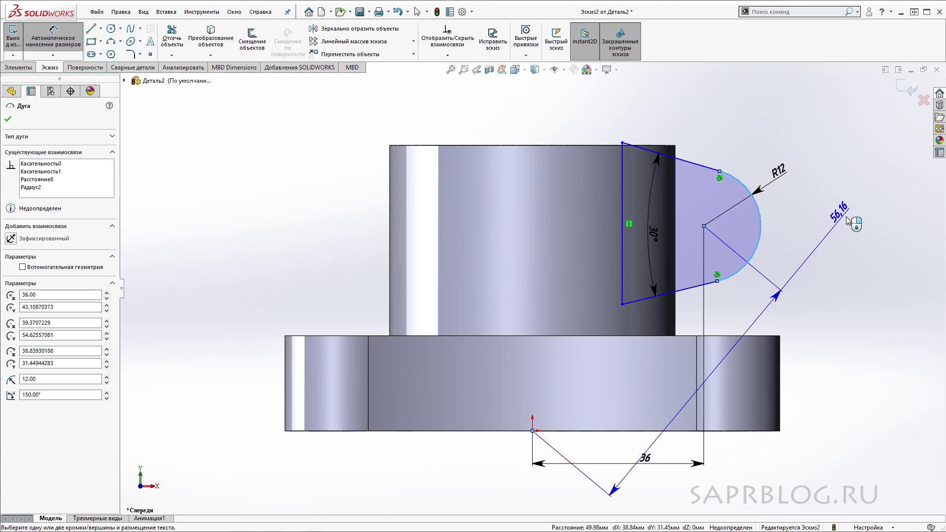
{"action": "left_click", "coordinate": [875, 334]}
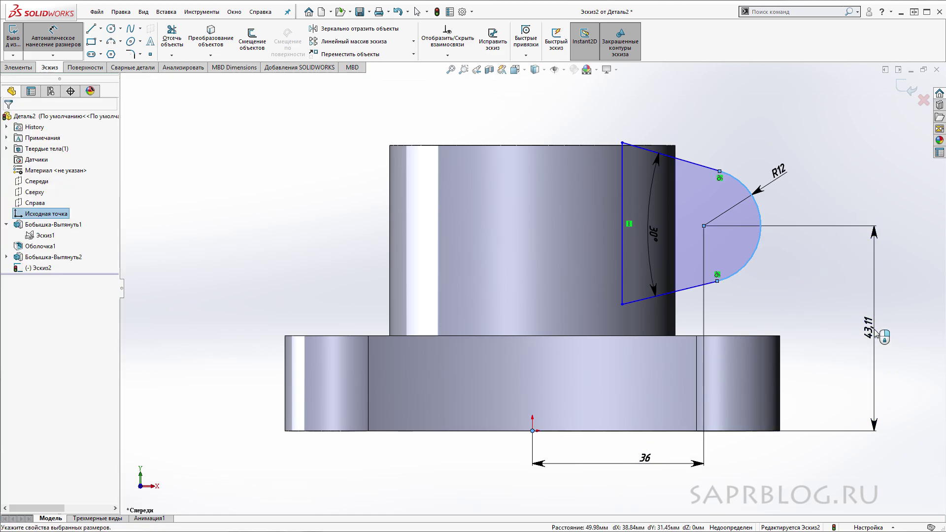
{"action": "type", "text": "42"}
{"action": "key", "text": "Return"}
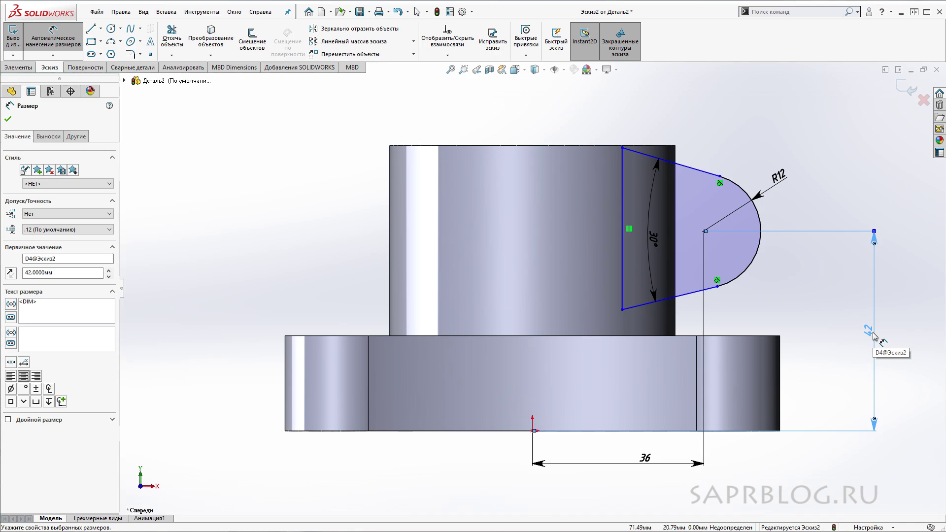
{"action": "key", "text": "Escape"}
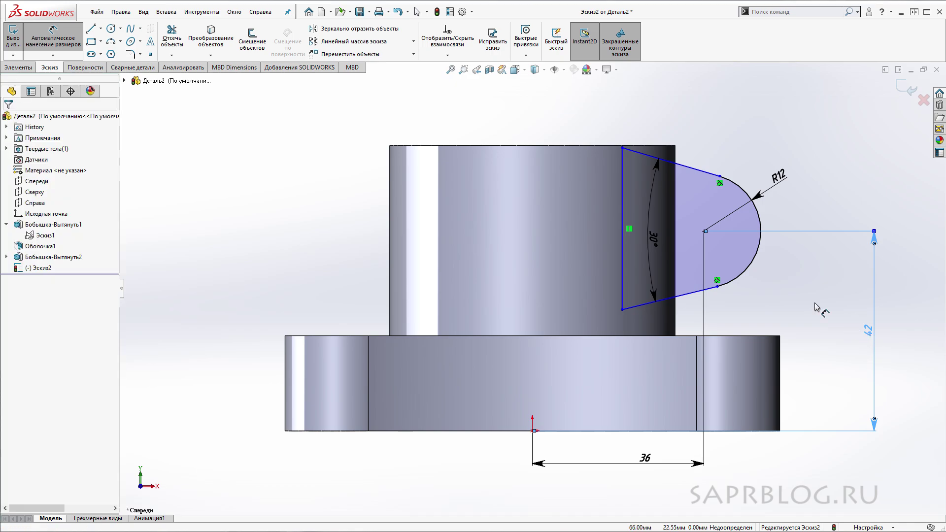
{"action": "scroll", "coordinate": [788, 189], "scroll_direction": "down", "scroll_amount": 2}
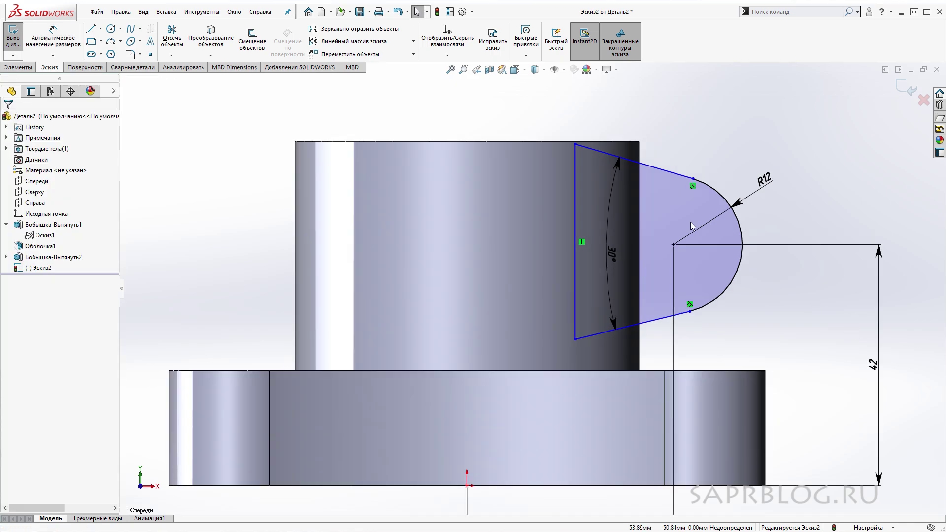
- Make the vertical line's midpoint horizontal with the arc centre
{"action": "right_click", "coordinate": [575, 205]}
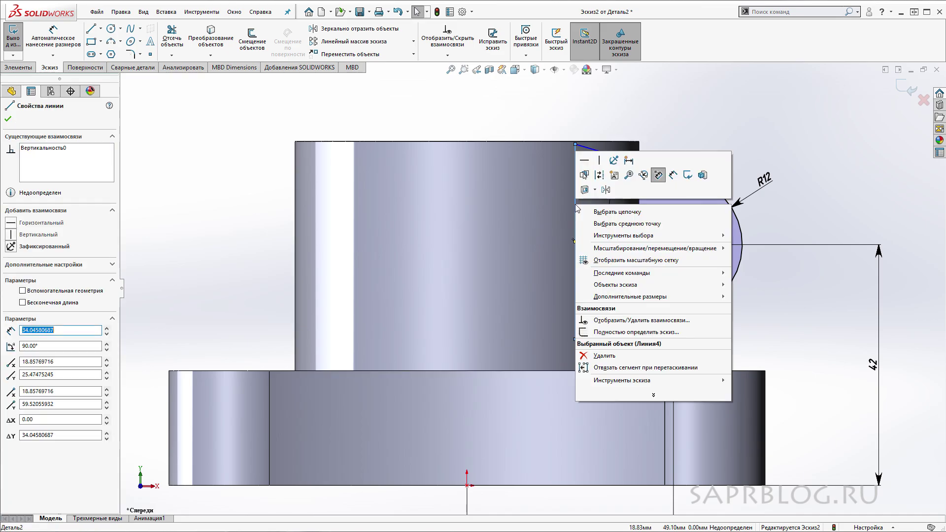
{"action": "left_click", "coordinate": [618, 225]}
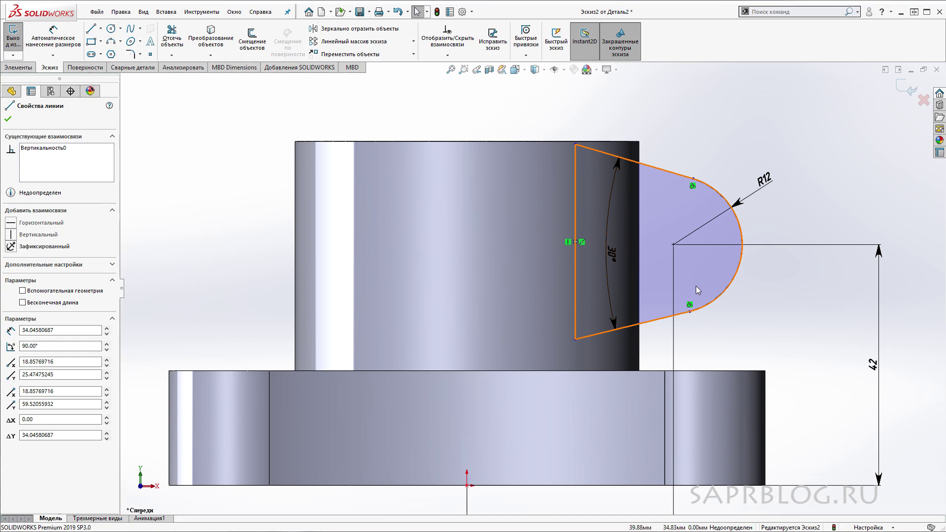
{"action": "left_click", "coordinate": [673, 244], "text": "ctrl"}
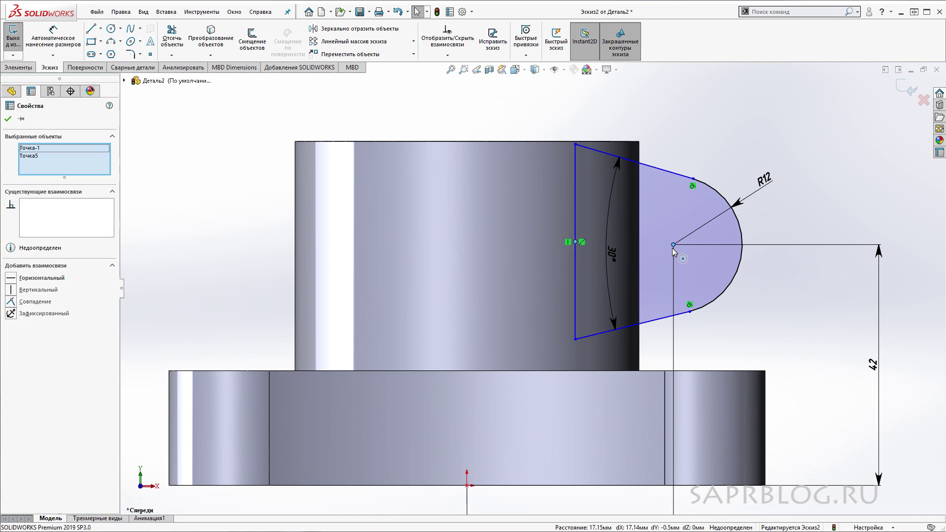
{"action": "left_click", "coordinate": [703, 189]}
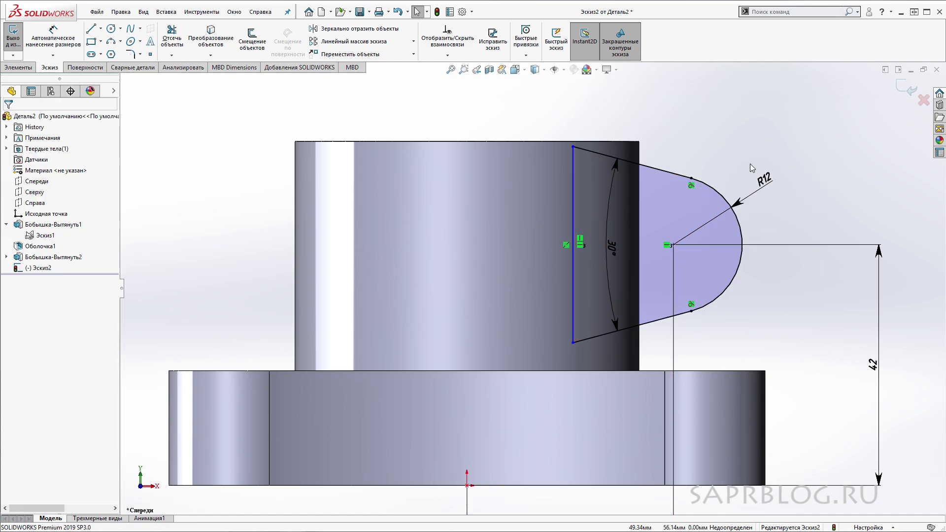
{"action": "scroll", "coordinate": [748, 165], "scroll_direction": "up", "scroll_amount": 1}
{"action": "scroll", "coordinate": [591, 177], "scroll_direction": "down", "scroll_amount": 1}
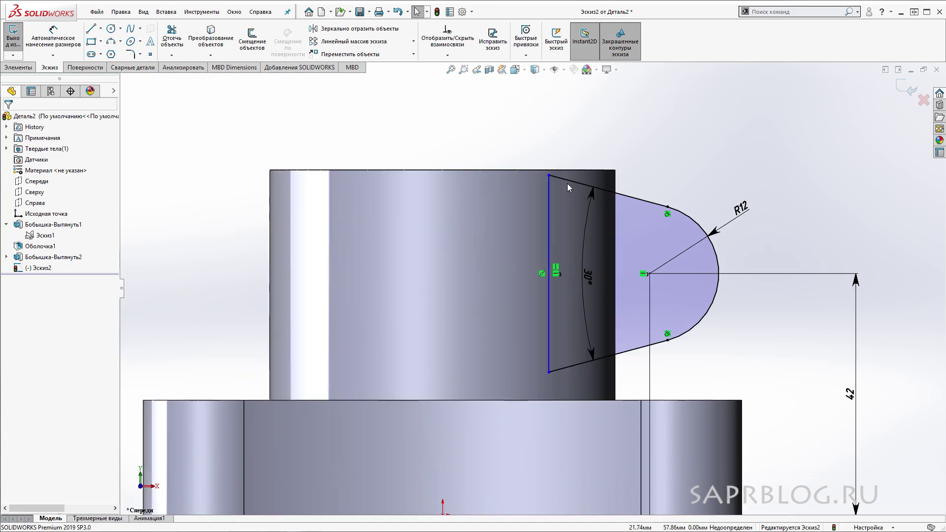
{"action": "mouse_move", "coordinate": [548, 174]}
{"action": "left_mouse_down"}
{"action": "mouse_move", "coordinate": [535, 171]}
{"action": "mouse_move", "coordinate": [558, 189]}
{"action": "left_mouse_up"}
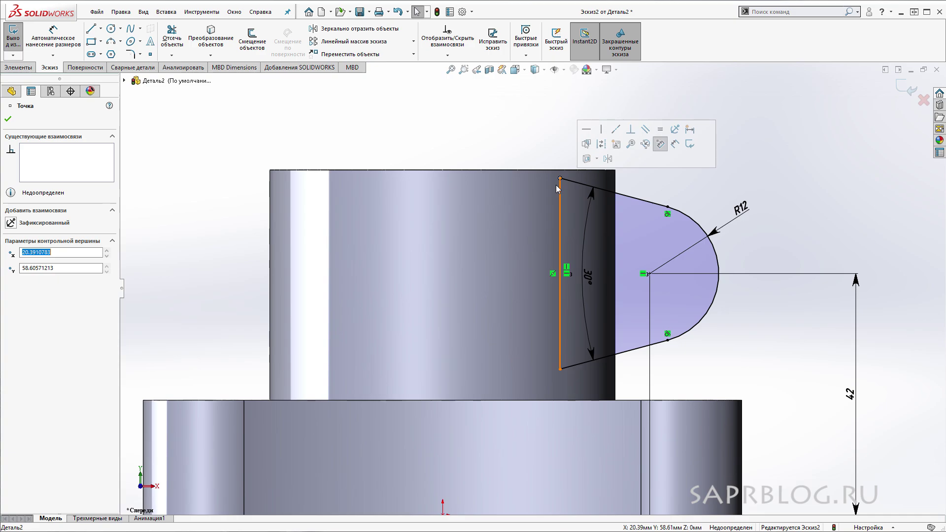
- In wireframe view, place the lug's straight side on the cylinder's outer edge
{"action": "left_click", "coordinate": [535, 69]}
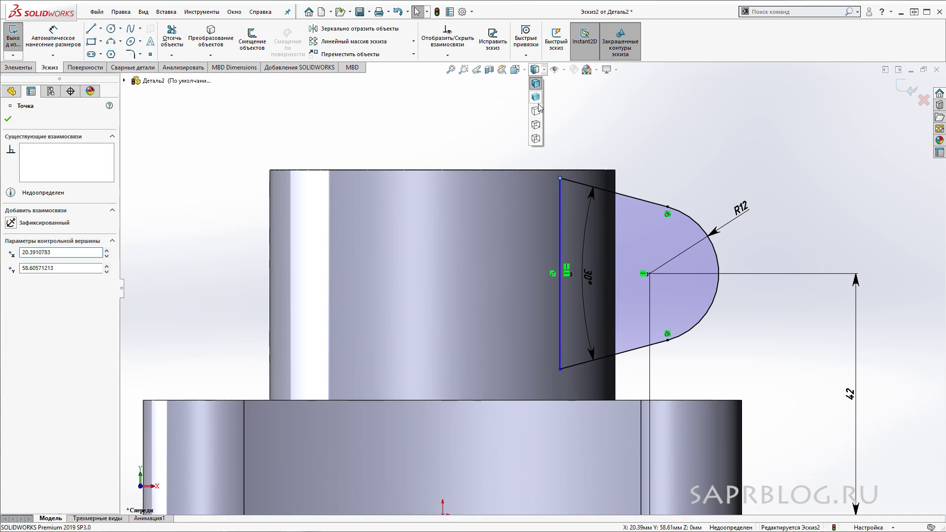
{"action": "left_click", "coordinate": [536, 139]}
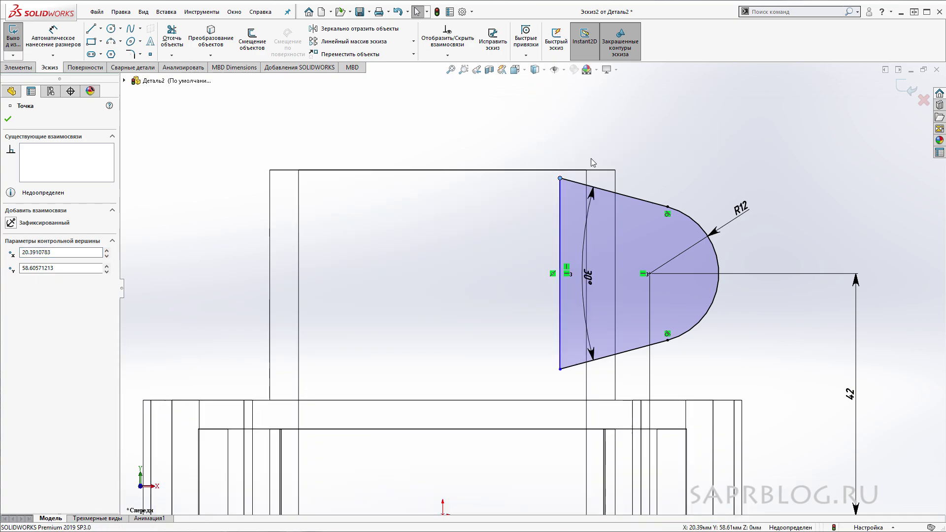
{"action": "left_click_drag", "start_coordinate": [562, 181], "coordinate": [586, 186]}
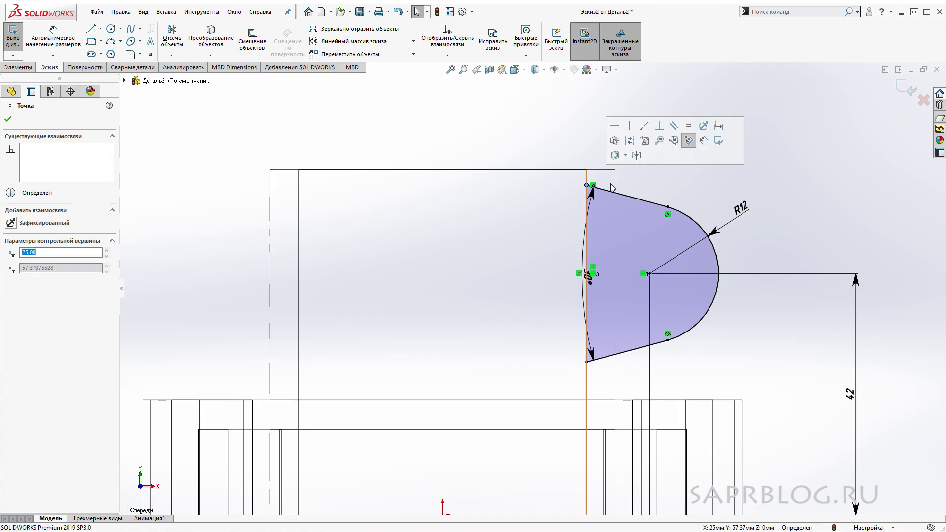
{"action": "left_click", "coordinate": [654, 183]}
{"action": "scroll", "coordinate": [654, 183], "scroll_direction": "down", "scroll_amount": 2}
{"action": "scroll", "coordinate": [547, 199], "scroll_direction": "down", "scroll_amount": 2}
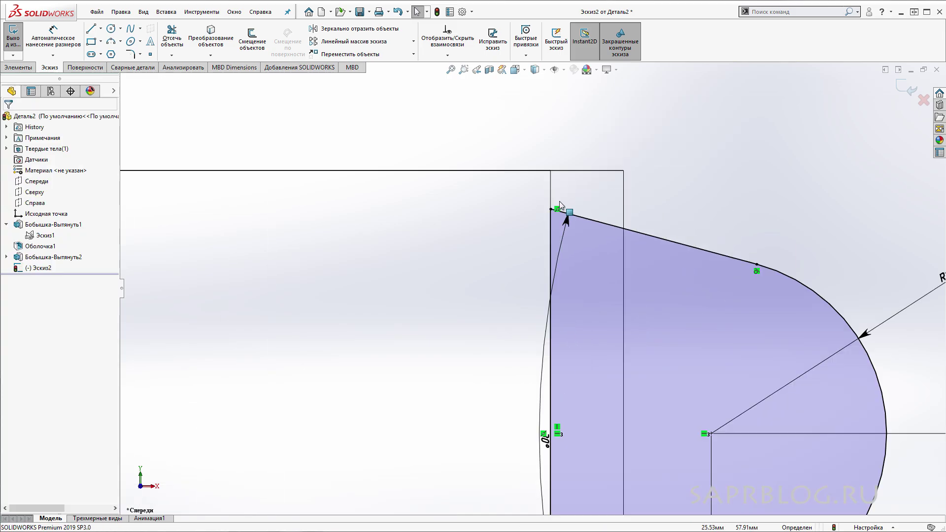
{"action": "scroll", "coordinate": [554, 212], "scroll_direction": "up", "scroll_amount": 3}
{"action": "scroll", "coordinate": [634, 235], "scroll_direction": "up", "scroll_amount": 2}
{"action": "middle_click_drag", "start_coordinate": [634, 236], "coordinate": [648, 158], "text": "ctrl"}
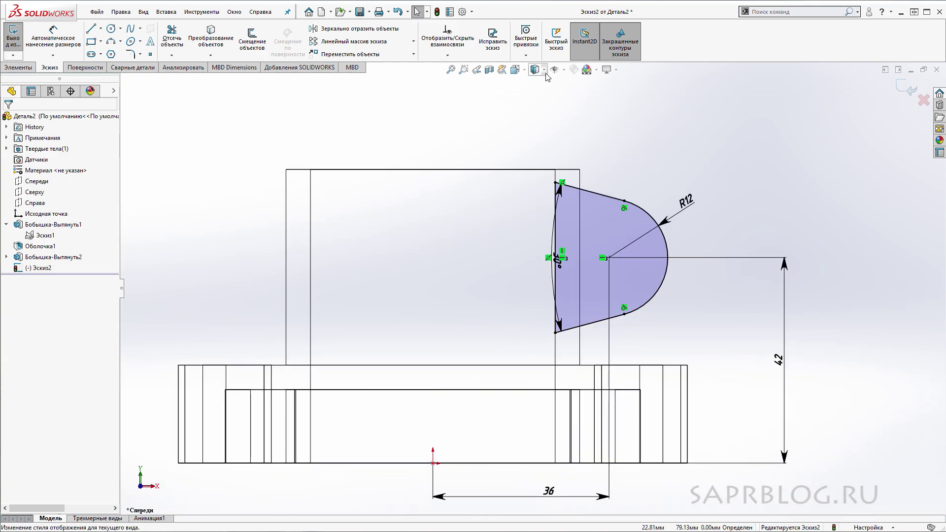
- Return to Shaded with Edges display and exit the fully defined lug sketch
{"action": "left_click", "coordinate": [544, 69]}
{"action": "left_click", "coordinate": [537, 88]}
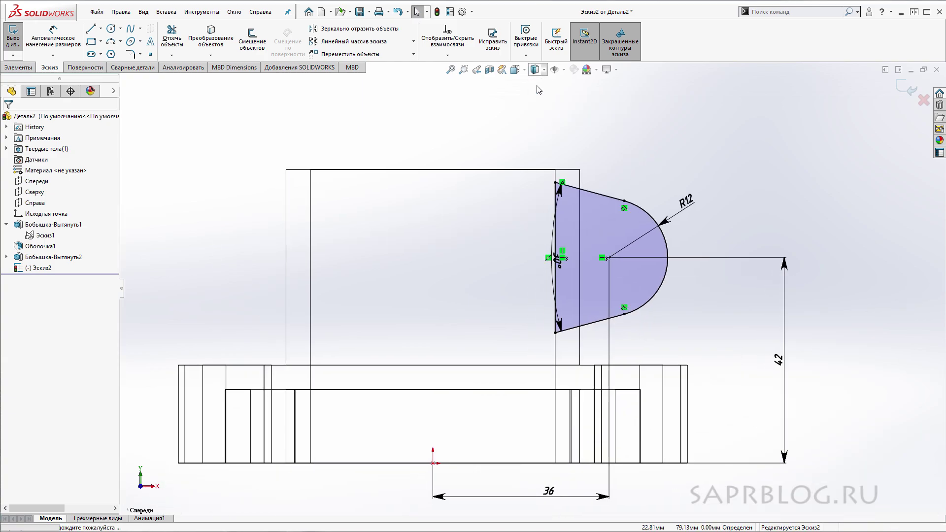
{"action": "mouse_move", "coordinate": [779, 188]}
{"action": "middle_mouse_down"}
{"action": "mouse_move", "coordinate": [836, 257]}
{"action": "mouse_move", "coordinate": [817, 254]}
{"action": "middle_mouse_up"}
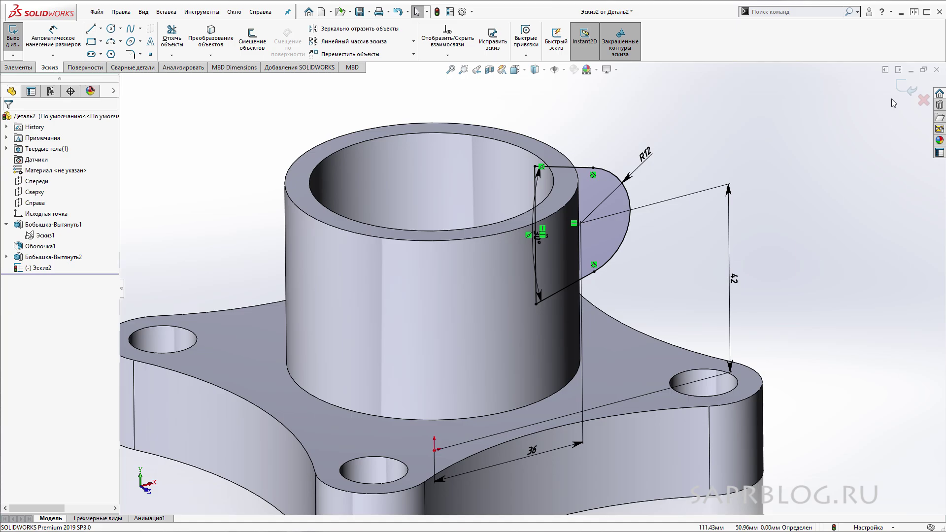
{"action": "left_click", "coordinate": [906, 87]}
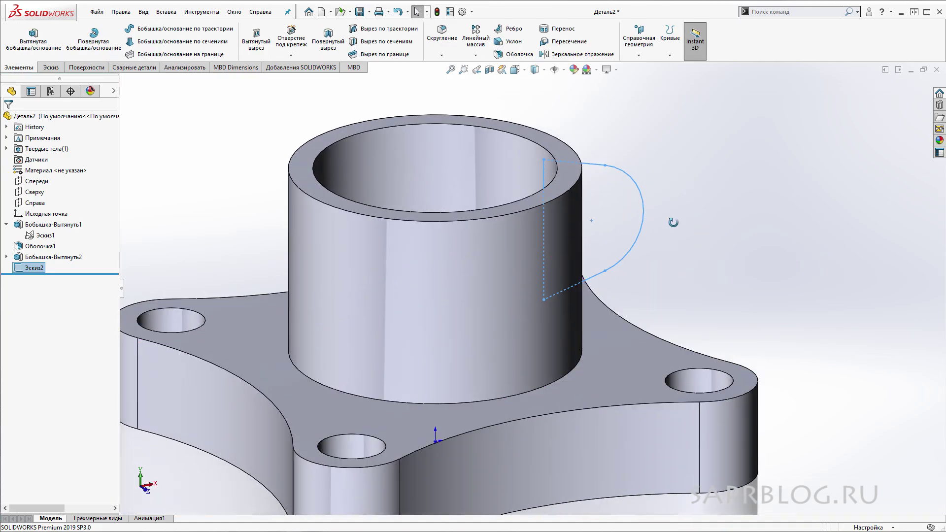
- Extrude the Эскиз2 lug sketch into a solid tab using its Instant 3D arrow
{"action": "middle_click_drag", "start_coordinate": [672, 223], "coordinate": [672, 236]}
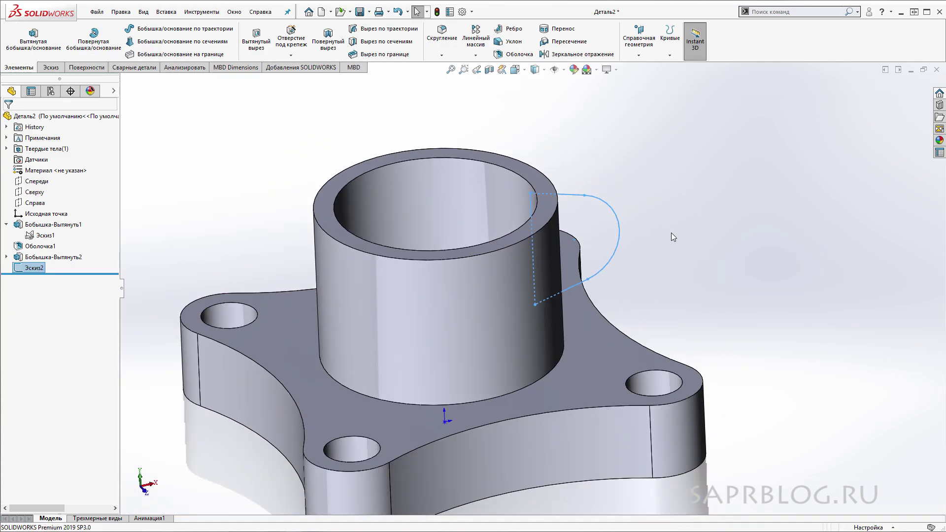
{"action": "left_click", "coordinate": [576, 200]}
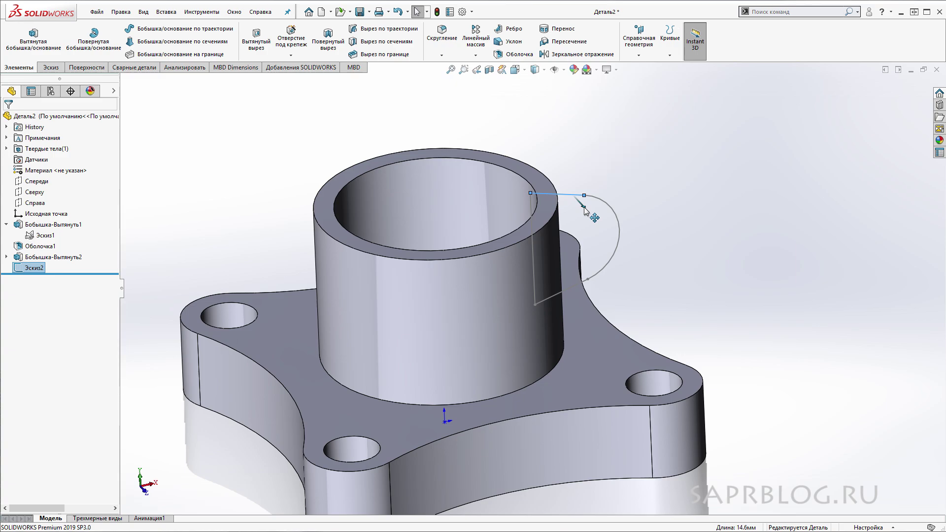
{"action": "mouse_move", "coordinate": [583, 207]}
{"action": "left_mouse_down"}
{"action": "mouse_move", "coordinate": [579, 186]}
{"action": "mouse_move", "coordinate": [626, 256]}
{"action": "mouse_move", "coordinate": [585, 182]}
{"action": "mouse_move", "coordinate": [608, 187]}
{"action": "mouse_move", "coordinate": [614, 240]}
{"action": "mouse_move", "coordinate": [640, 267]}
{"action": "mouse_move", "coordinate": [621, 235]}
{"action": "mouse_move", "coordinate": [638, 249]}
{"action": "mouse_move", "coordinate": [626, 236]}
{"action": "mouse_move", "coordinate": [634, 238]}
{"action": "mouse_move", "coordinate": [623, 240]}
{"action": "left_mouse_up"}
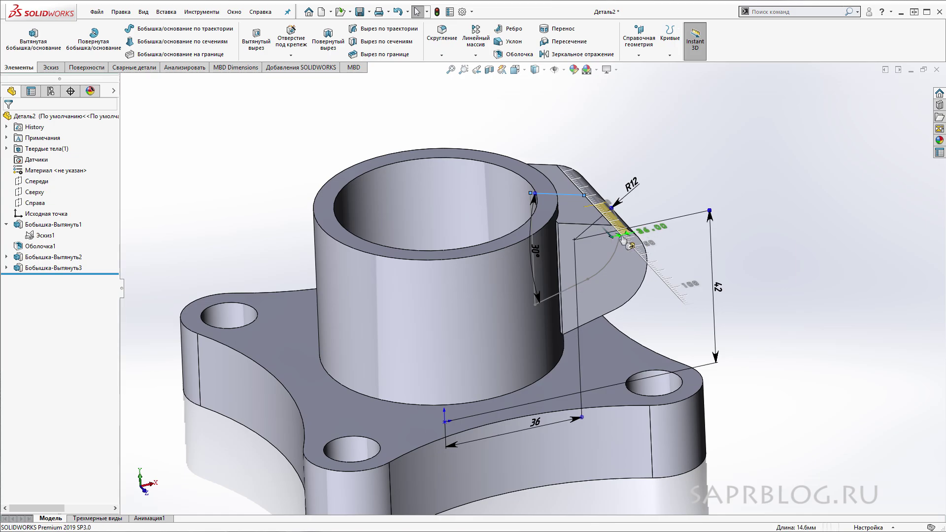
- Set the lug extrusion's final depth and view the part from below and above
{"action": "left_click_drag", "start_coordinate": [623, 240], "coordinate": [622, 235]}
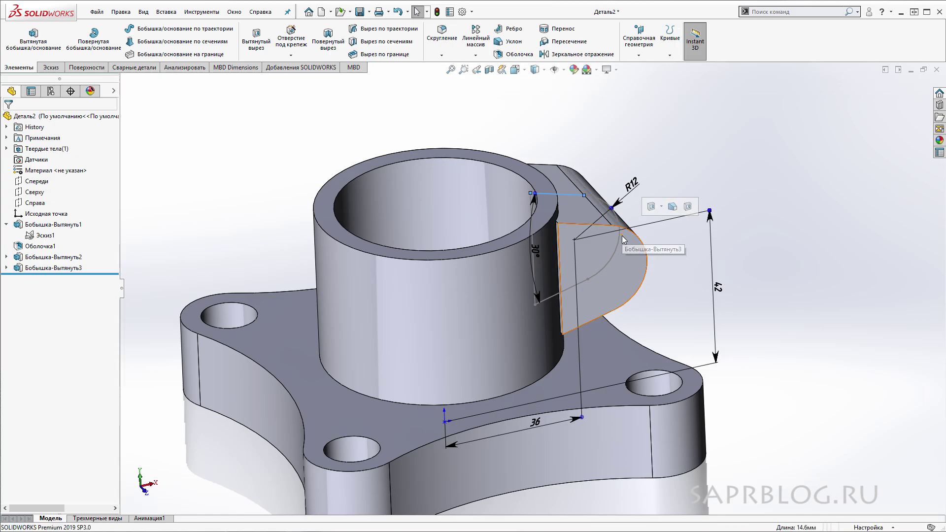
{"action": "left_click", "coordinate": [808, 288]}
{"action": "mouse_move", "coordinate": [786, 312]}
{"action": "middle_mouse_down"}
{"action": "mouse_move", "coordinate": [707, 237]}
{"action": "mouse_move", "coordinate": [672, 261]}
{"action": "mouse_move", "coordinate": [774, 492]}
{"action": "mouse_move", "coordinate": [749, 310]}
{"action": "mouse_move", "coordinate": [638, 271]}
{"action": "mouse_move", "coordinate": [749, 295]}
{"action": "mouse_move", "coordinate": [754, 282]}
{"action": "mouse_move", "coordinate": [757, 297]}
{"action": "middle_mouse_up"}
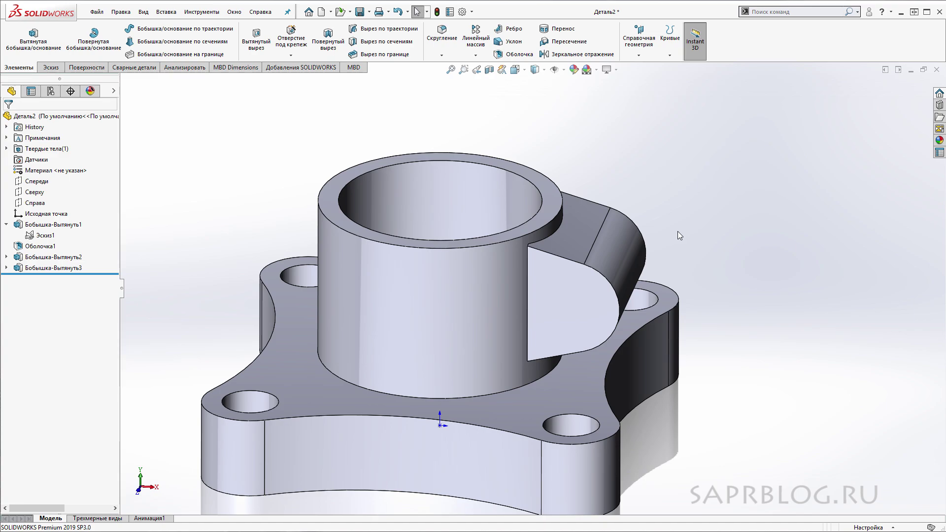
{"action": "mouse_move", "coordinate": [791, 293]}
{"action": "middle_mouse_down"}
{"action": "mouse_move", "coordinate": [798, 237]}
{"action": "mouse_move", "coordinate": [793, 310]}
{"action": "mouse_move", "coordinate": [822, 326]}
{"action": "middle_mouse_up"}
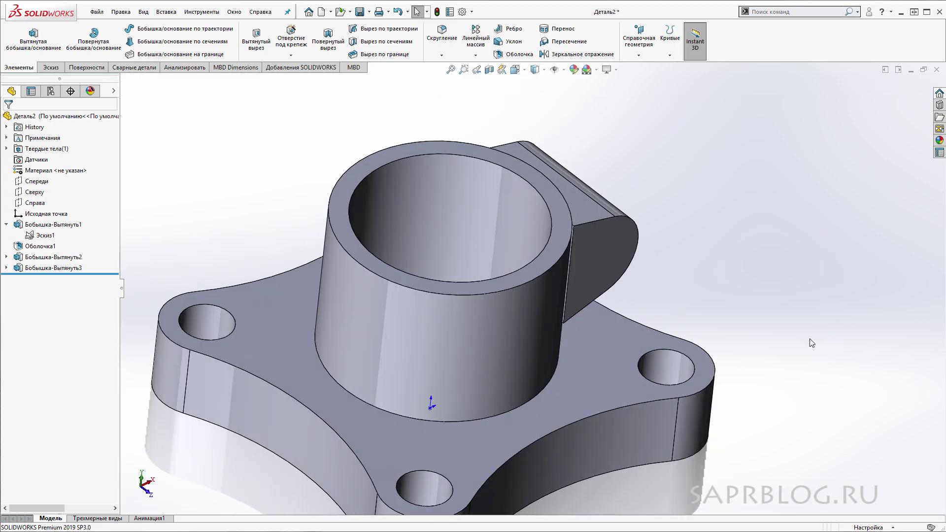
- Zoom and orbit around the cylinder and lug, then bring up the Surfaces tools
{"action": "scroll", "coordinate": [565, 250], "scroll_direction": "down", "scroll_amount": 2}
{"action": "scroll", "coordinate": [569, 245], "scroll_direction": "down", "scroll_amount": 2}
{"action": "scroll", "coordinate": [569, 246], "scroll_direction": "down", "scroll_amount": 2}
{"action": "mouse_move", "coordinate": [564, 220]}
{"action": "middle_mouse_down"}
{"action": "mouse_move", "coordinate": [552, 188]}
{"action": "mouse_move", "coordinate": [551, 237]}
{"action": "middle_mouse_up"}
{"action": "scroll", "coordinate": [663, 311], "scroll_direction": "up", "scroll_amount": 3}
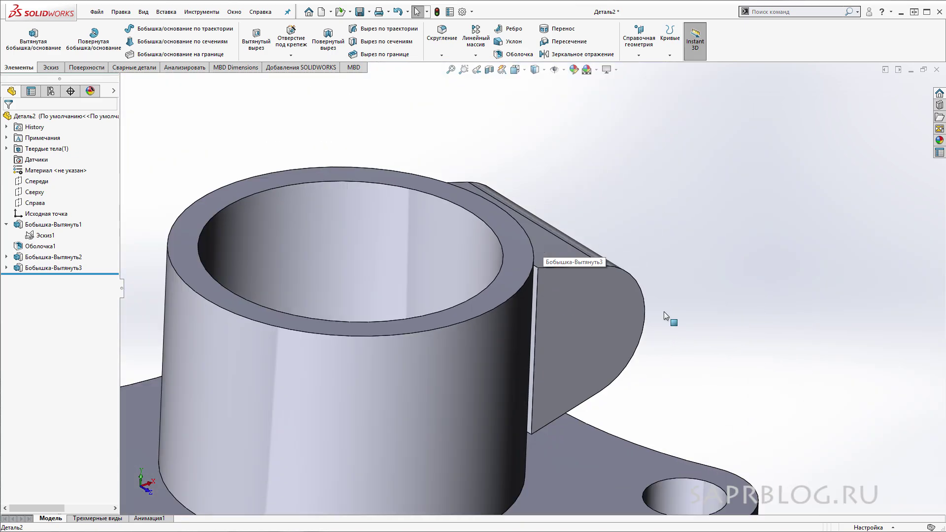
{"action": "mouse_move", "coordinate": [663, 311]}
{"action": "middle_mouse_down"}
{"action": "mouse_move", "coordinate": [657, 212]}
{"action": "mouse_move", "coordinate": [667, 265]}
{"action": "mouse_move", "coordinate": [660, 256]}
{"action": "middle_mouse_up"}
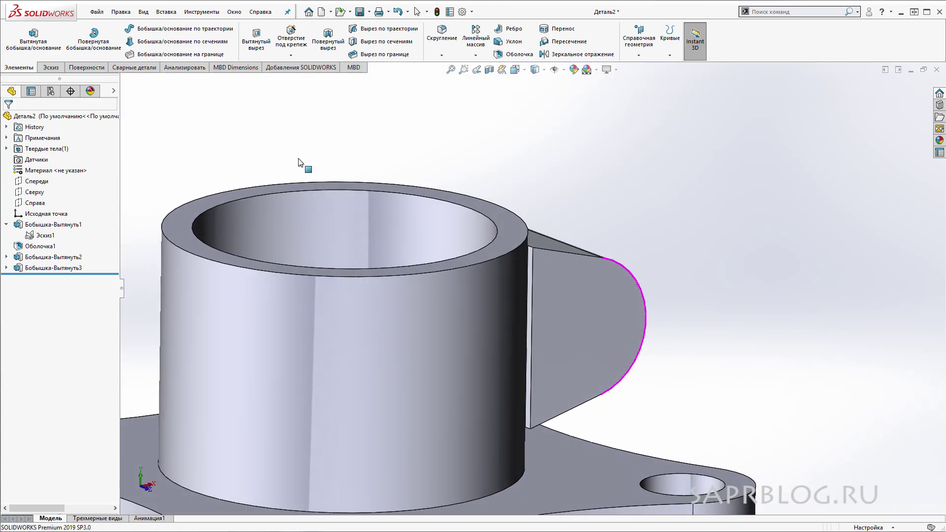
{"action": "left_click", "coordinate": [86, 68]}
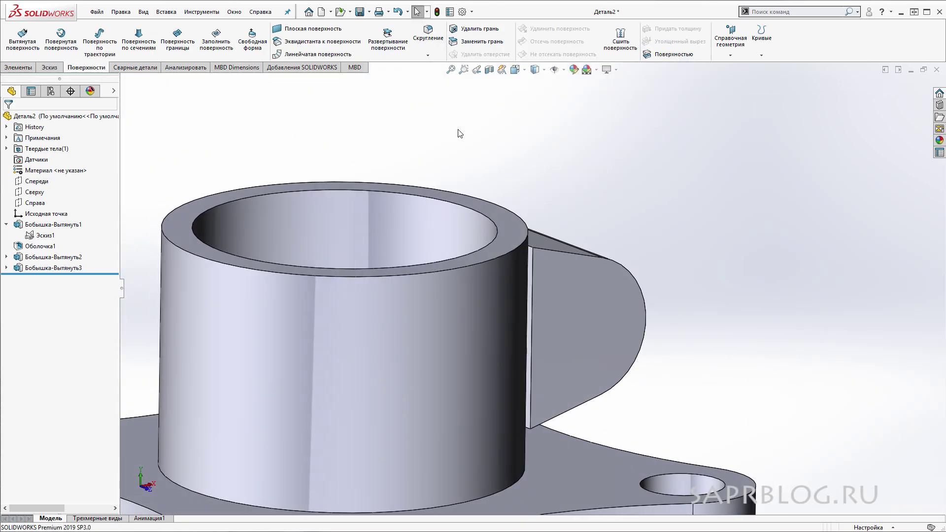
- Delete and patch the narrow sliver face and its coplanar face at the lug
{"action": "left_click", "coordinate": [478, 29]}
{"action": "mouse_move", "coordinate": [662, 270]}
{"action": "middle_mouse_down"}
{"action": "mouse_move", "coordinate": [734, 321]}
{"action": "mouse_move", "coordinate": [724, 332]}
{"action": "middle_mouse_up"}
{"action": "scroll", "coordinate": [579, 350], "scroll_direction": "up", "scroll_amount": 1}
{"action": "scroll", "coordinate": [503, 330], "scroll_direction": "down", "scroll_amount": 2}
{"action": "scroll", "coordinate": [519, 276], "scroll_direction": "down", "scroll_amount": 4}
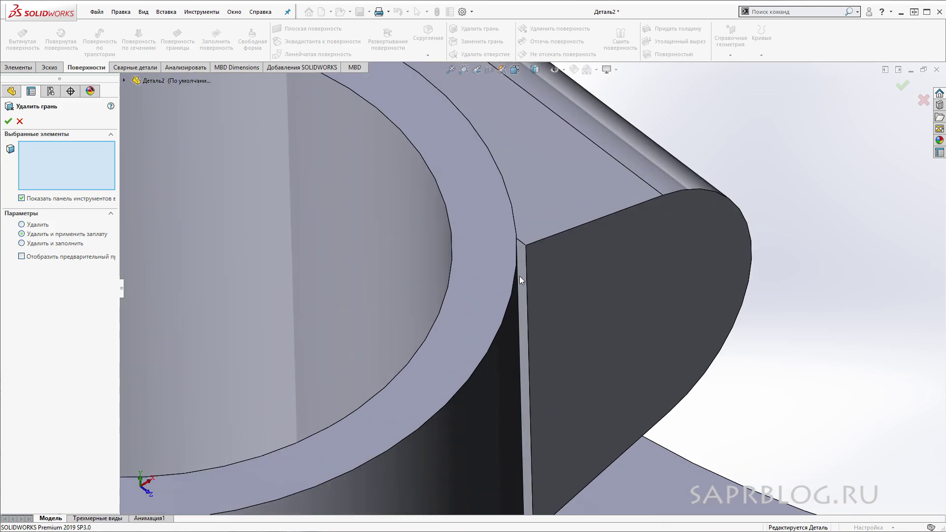
{"action": "left_click", "coordinate": [521, 268]}
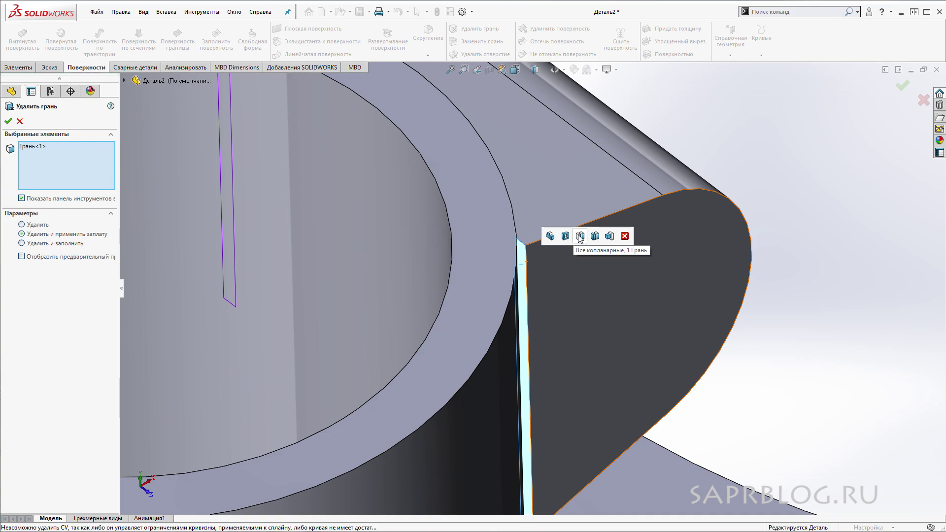
{"action": "left_click", "coordinate": [579, 237]}
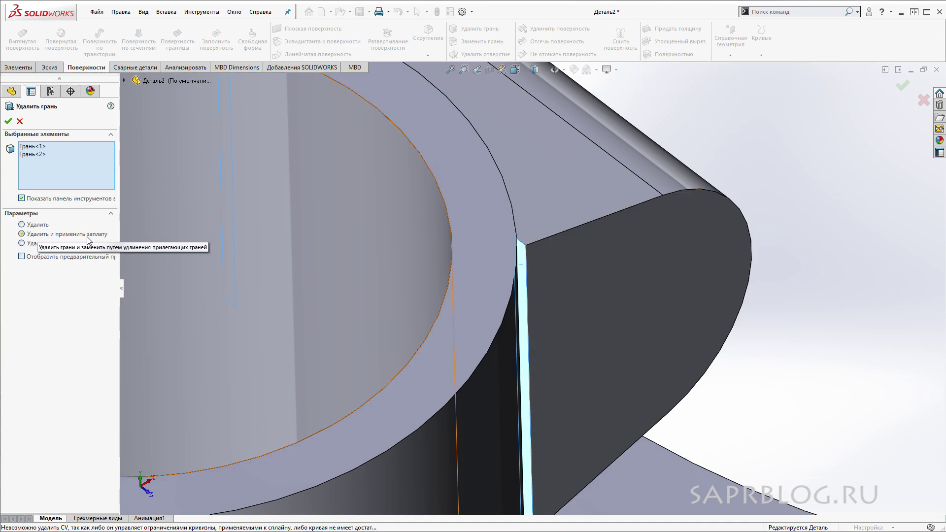
{"action": "scroll", "coordinate": [247, 287], "scroll_direction": "up", "scroll_amount": 3}
{"action": "scroll", "coordinate": [380, 280], "scroll_direction": "up", "scroll_amount": 2}
{"action": "mouse_move", "coordinate": [395, 205]}
{"action": "middle_mouse_down"}
{"action": "mouse_move", "coordinate": [586, 153]}
{"action": "mouse_move", "coordinate": [468, 150]}
{"action": "middle_mouse_up"}
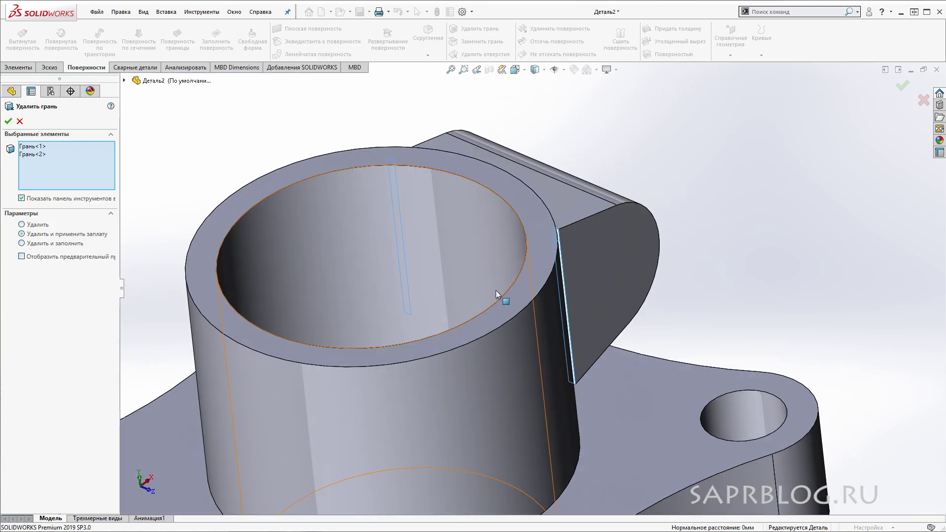
{"action": "scroll", "coordinate": [686, 296], "scroll_direction": "down", "scroll_amount": 3}
{"action": "mouse_move", "coordinate": [686, 295]}
{"action": "middle_mouse_down"}
{"action": "mouse_move", "coordinate": [693, 270]}
{"action": "mouse_move", "coordinate": [665, 313]}
{"action": "middle_mouse_up"}
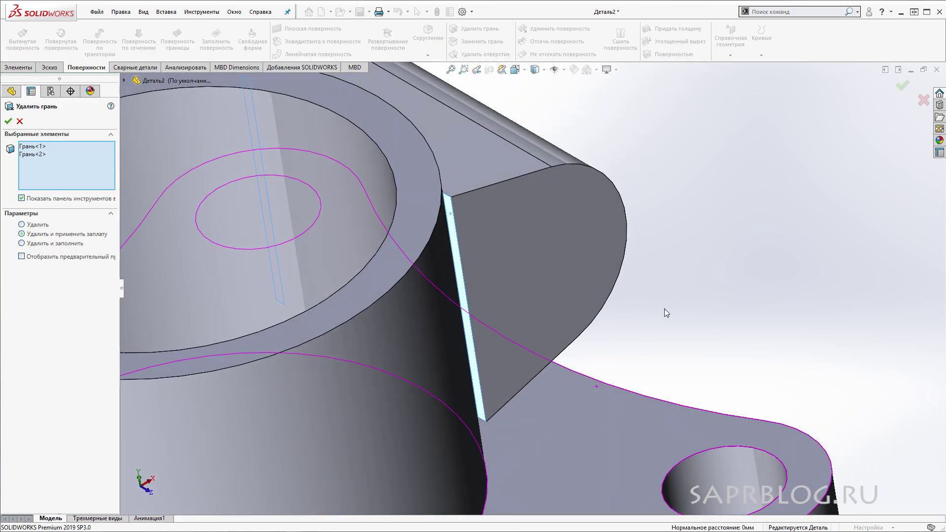
{"action": "left_click", "coordinate": [8, 121]}
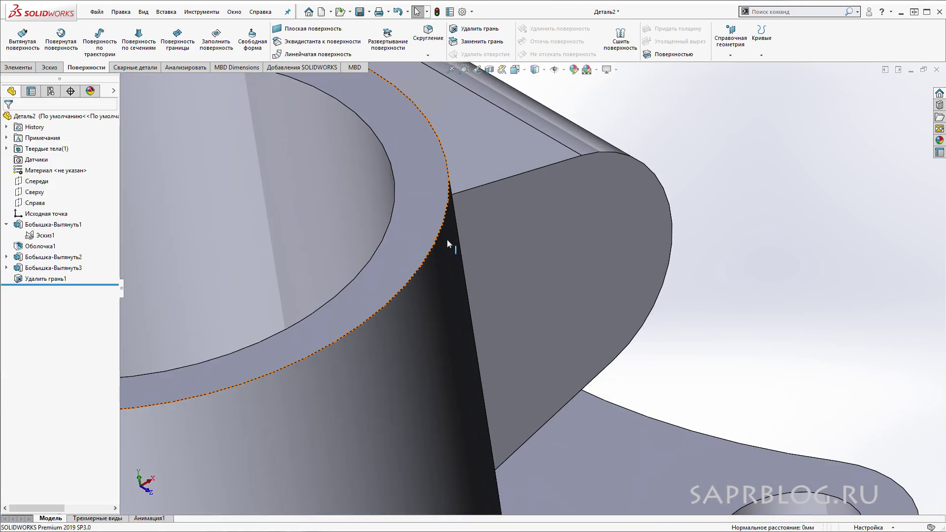
- Zoom and orbit to review the patched lug-cylinder junction from above
{"action": "scroll", "coordinate": [492, 254], "scroll_direction": "up", "scroll_amount": 2}
{"action": "scroll", "coordinate": [586, 305], "scroll_direction": "down", "scroll_amount": 3}
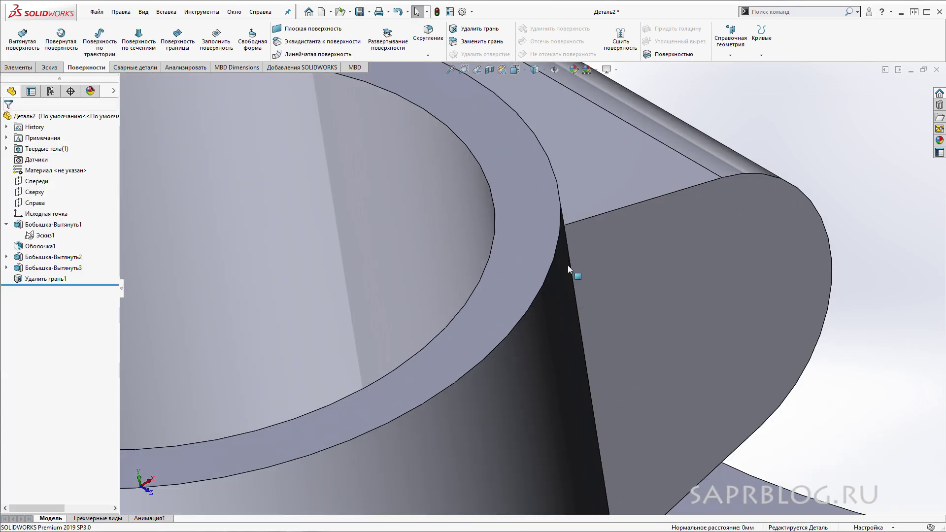
{"action": "scroll", "coordinate": [582, 276], "scroll_direction": "down", "scroll_amount": 3}
{"action": "scroll", "coordinate": [591, 290], "scroll_direction": "up", "scroll_amount": 3}
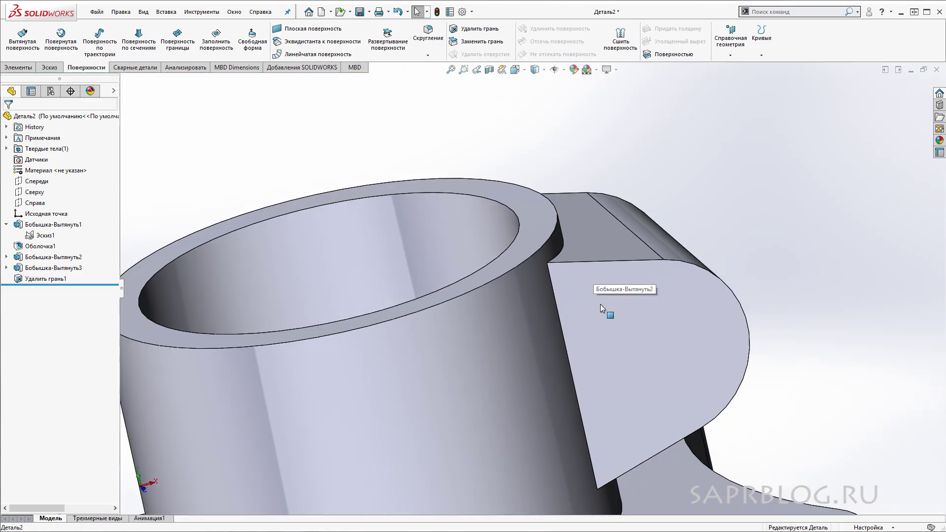
{"action": "scroll", "coordinate": [567, 325], "scroll_direction": "up", "scroll_amount": 2}
{"action": "mouse_move", "coordinate": [545, 348]}
{"action": "middle_mouse_down"}
{"action": "mouse_move", "coordinate": [619, 256]}
{"action": "mouse_move", "coordinate": [559, 239]}
{"action": "mouse_move", "coordinate": [564, 268]}
{"action": "middle_mouse_up"}
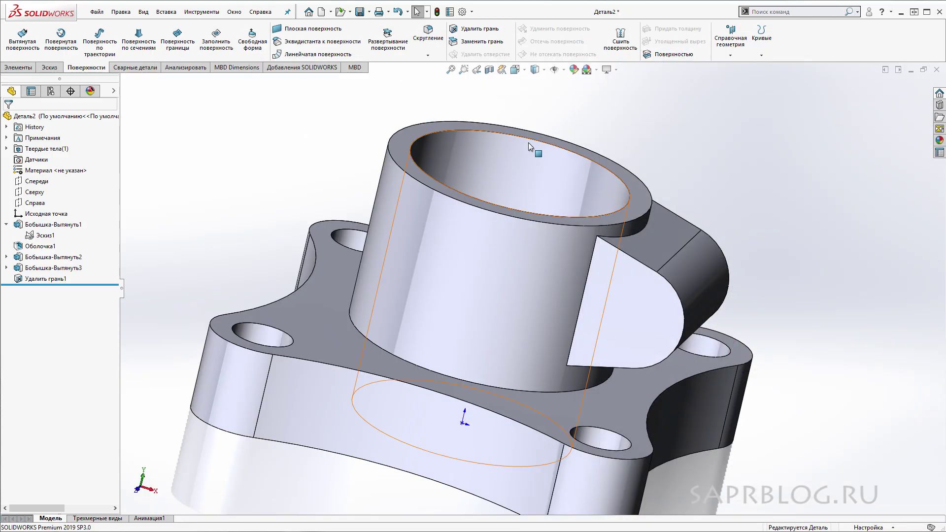
- Start a 3 mm fillet on the lug top face, boss bottom edge and flange outer edge
{"action": "left_click", "coordinate": [428, 33]}
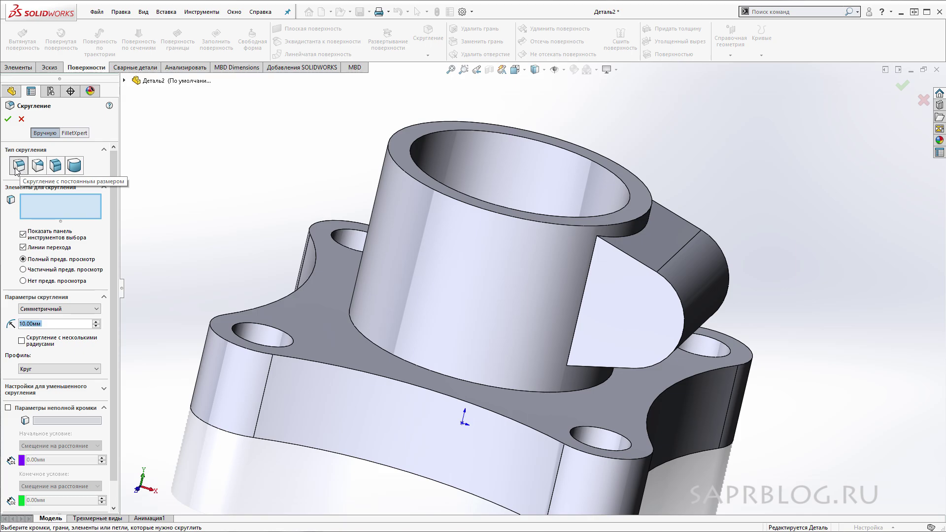
{"action": "type", "text": "3"}
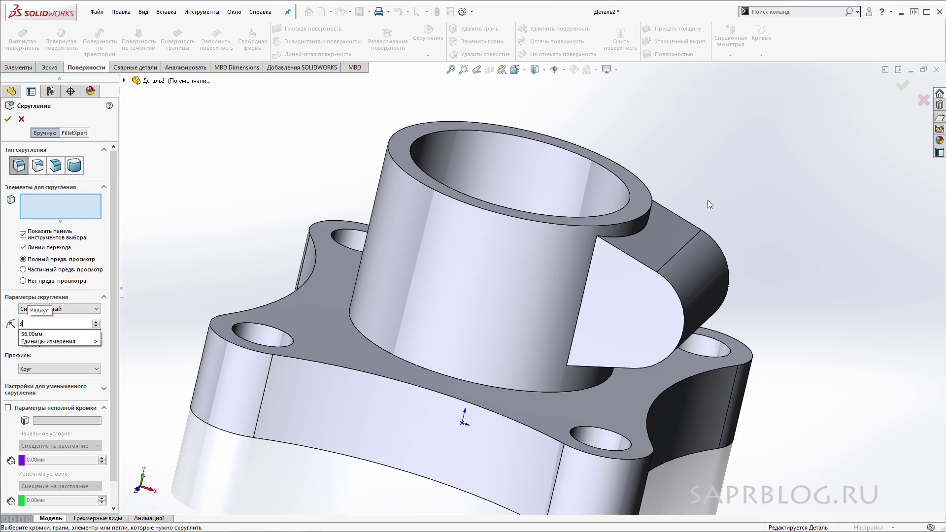
{"action": "left_click", "coordinate": [664, 239]}
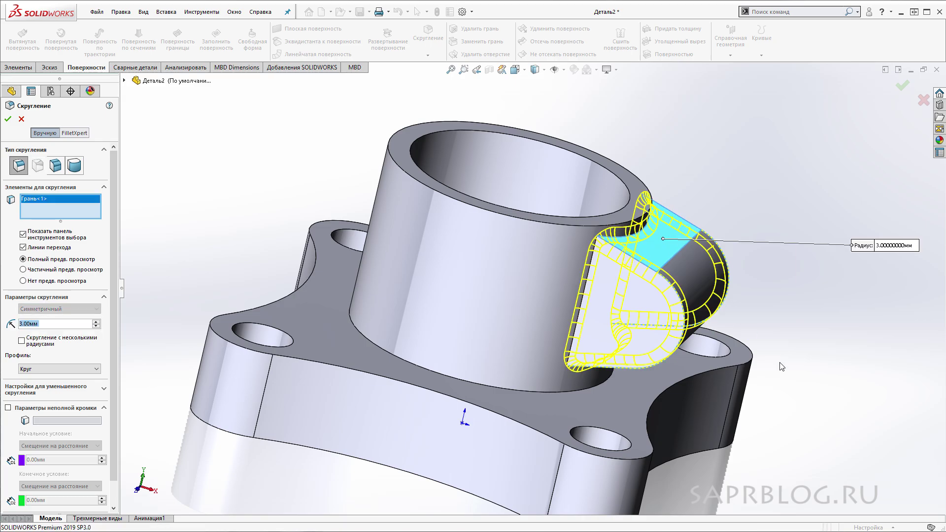
{"action": "middle_click_drag", "start_coordinate": [704, 275], "coordinate": [789, 356]}
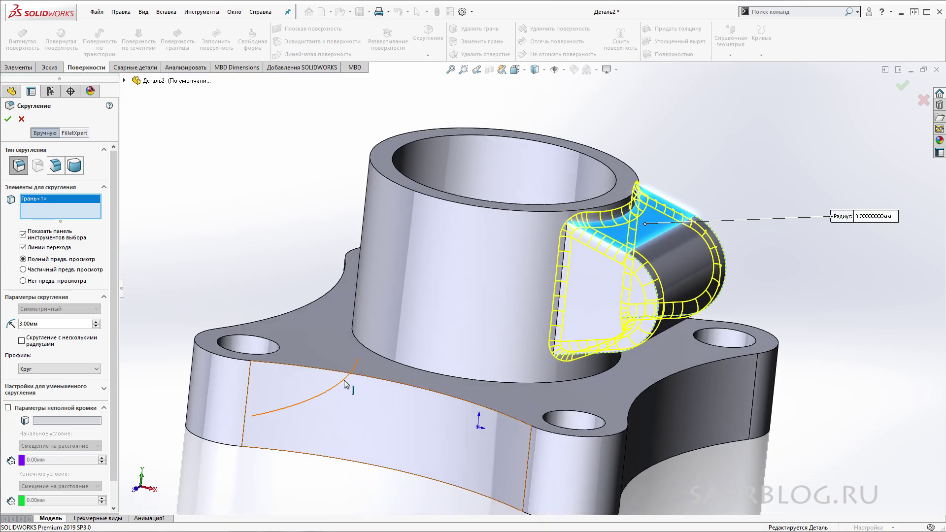
{"action": "left_click", "coordinate": [381, 358]}
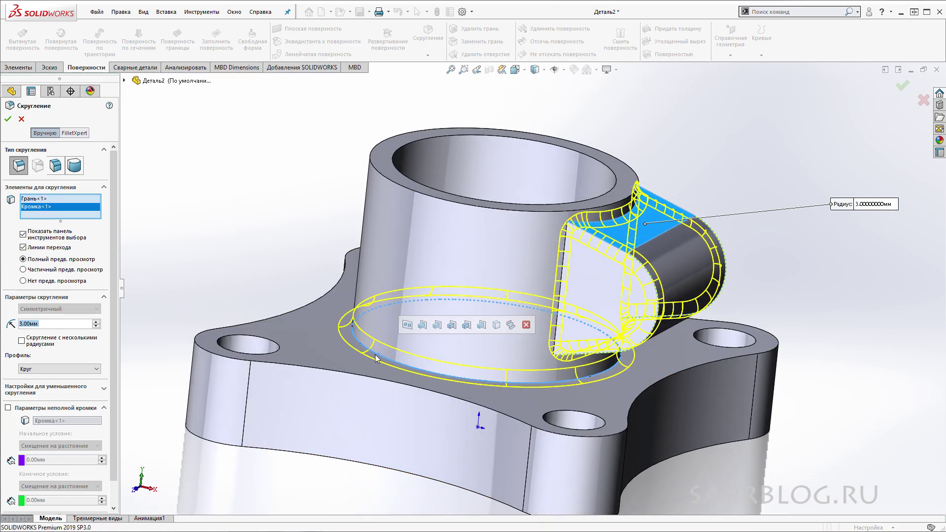
{"action": "left_click", "coordinate": [335, 373]}
{"action": "middle_click_drag", "start_coordinate": [369, 389], "coordinate": [409, 265]}
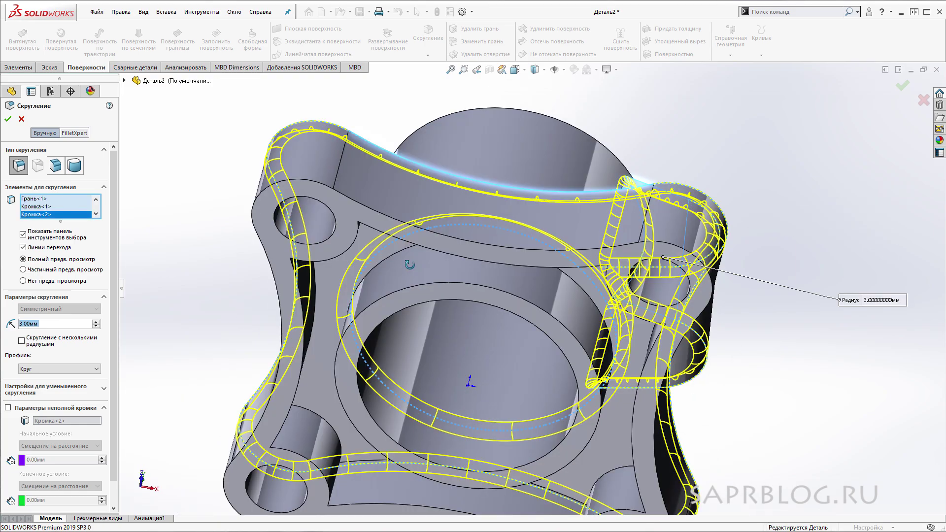
{"action": "key", "text": "ctrl+6"}
- Add another face and the connected edge loop at the hole boss base, then apply the fillet
{"action": "left_click", "coordinate": [359, 160]}
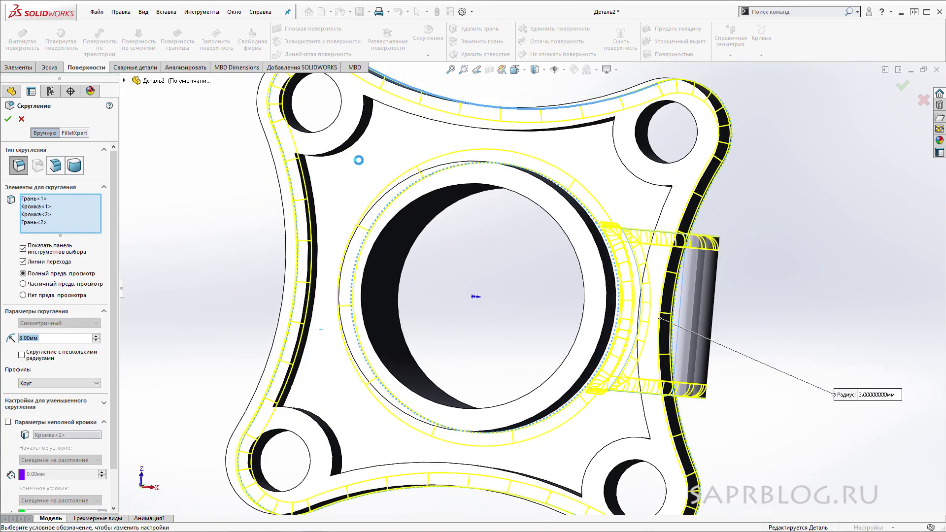
{"action": "mouse_move", "coordinate": [344, 327]}
{"action": "middle_mouse_down"}
{"action": "mouse_move", "coordinate": [307, 271]}
{"action": "mouse_move", "coordinate": [329, 386]}
{"action": "mouse_move", "coordinate": [367, 397]}
{"action": "middle_mouse_up"}
{"action": "scroll", "coordinate": [367, 397], "scroll_direction": "down", "scroll_amount": 5}
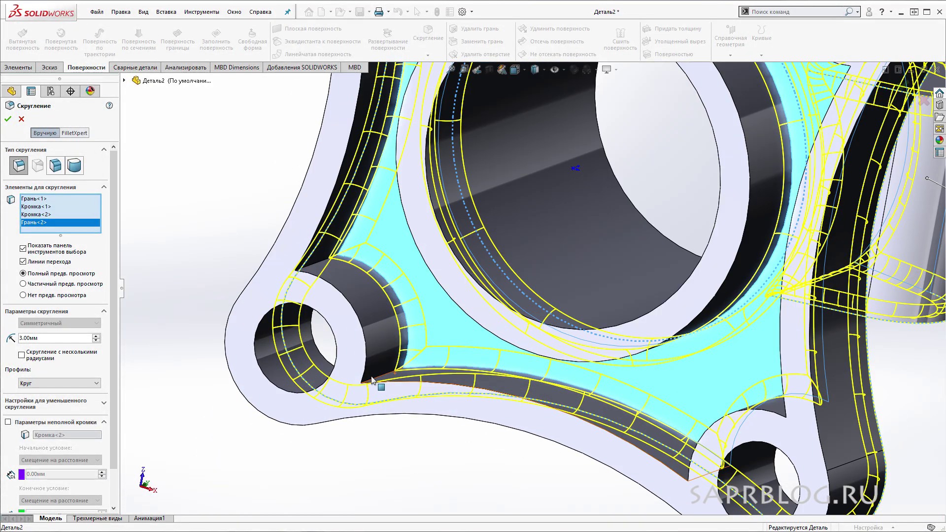
{"action": "scroll", "coordinate": [372, 380], "scroll_direction": "down", "scroll_amount": 2}
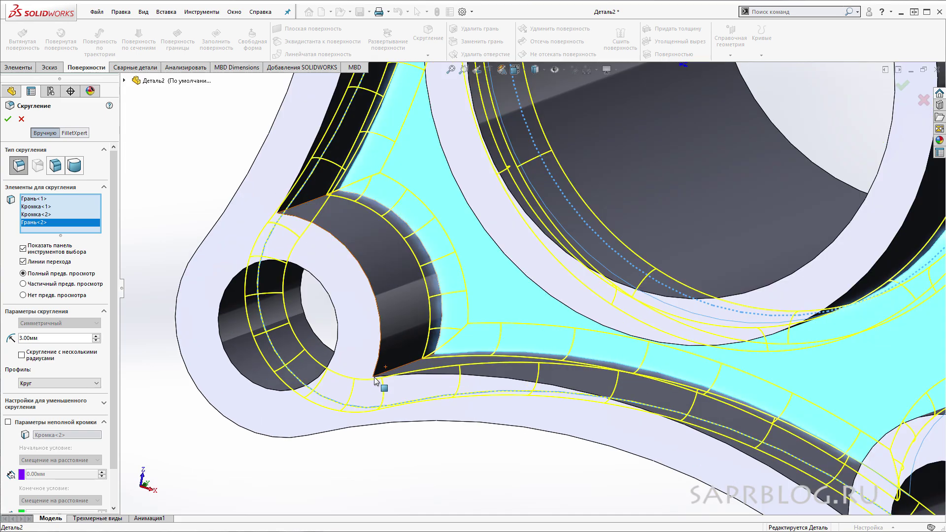
{"action": "left_click", "coordinate": [412, 366]}
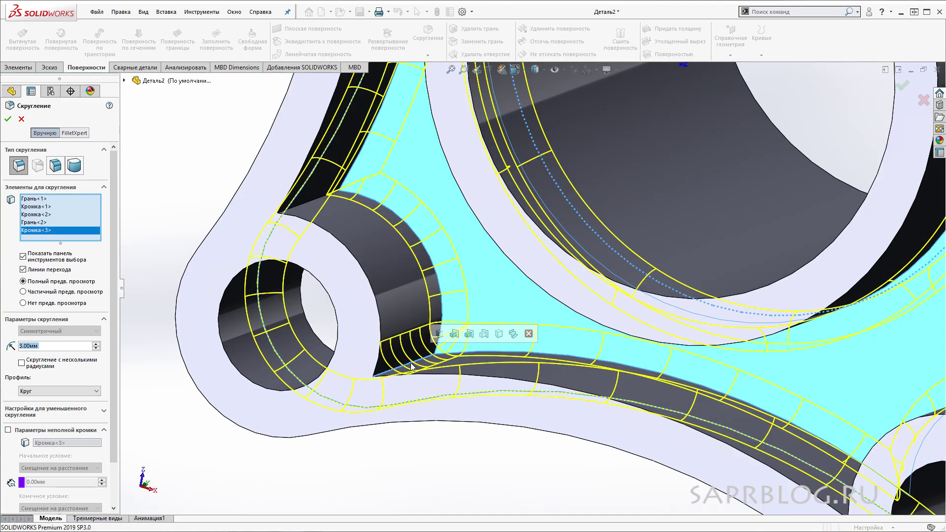
{"action": "left_click", "coordinate": [441, 334]}
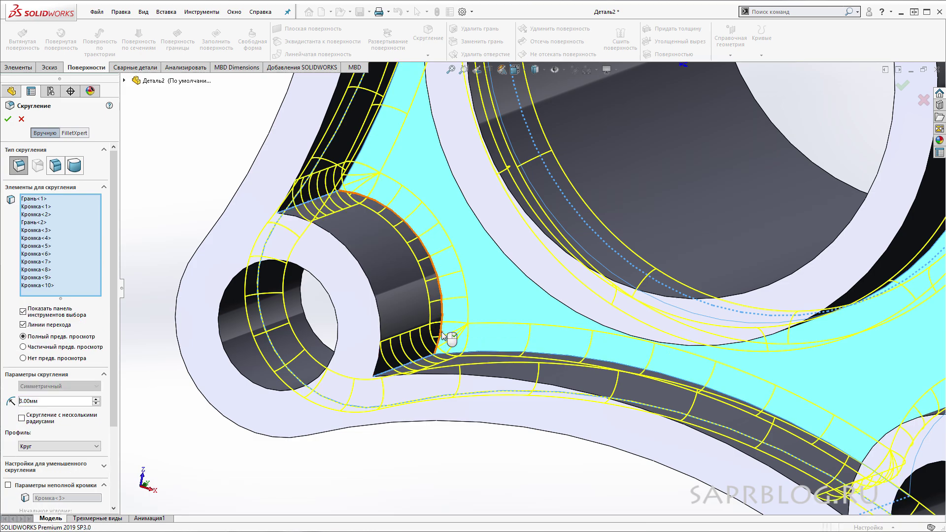
{"action": "scroll", "coordinate": [491, 334], "scroll_direction": "up", "scroll_amount": 3}
{"action": "scroll", "coordinate": [491, 335], "scroll_direction": "up", "scroll_amount": 2}
{"action": "mouse_move", "coordinate": [637, 290]}
{"action": "middle_mouse_down"}
{"action": "mouse_move", "coordinate": [600, 235]}
{"action": "mouse_move", "coordinate": [608, 224]}
{"action": "middle_mouse_up"}
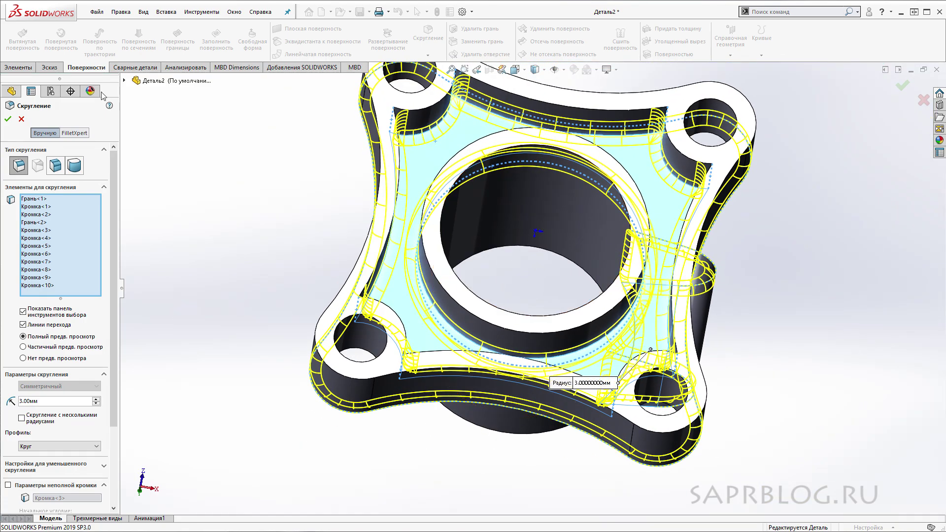
{"action": "left_click", "coordinate": [9, 121]}
{"action": "mouse_move", "coordinate": [295, 169]}
{"action": "middle_mouse_down"}
{"action": "mouse_move", "coordinate": [290, 226]}
{"action": "mouse_move", "coordinate": [274, 205]}
{"action": "mouse_move", "coordinate": [275, 213]}
{"action": "mouse_move", "coordinate": [368, 213]}
{"action": "mouse_move", "coordinate": [317, 275]}
{"action": "mouse_move", "coordinate": [240, 313]}
{"action": "mouse_move", "coordinate": [242, 304]}
{"action": "mouse_move", "coordinate": [270, 434]}
{"action": "mouse_move", "coordinate": [306, 401]}
{"action": "mouse_move", "coordinate": [280, 397]}
{"action": "mouse_move", "coordinate": [295, 423]}
{"action": "middle_mouse_up"}
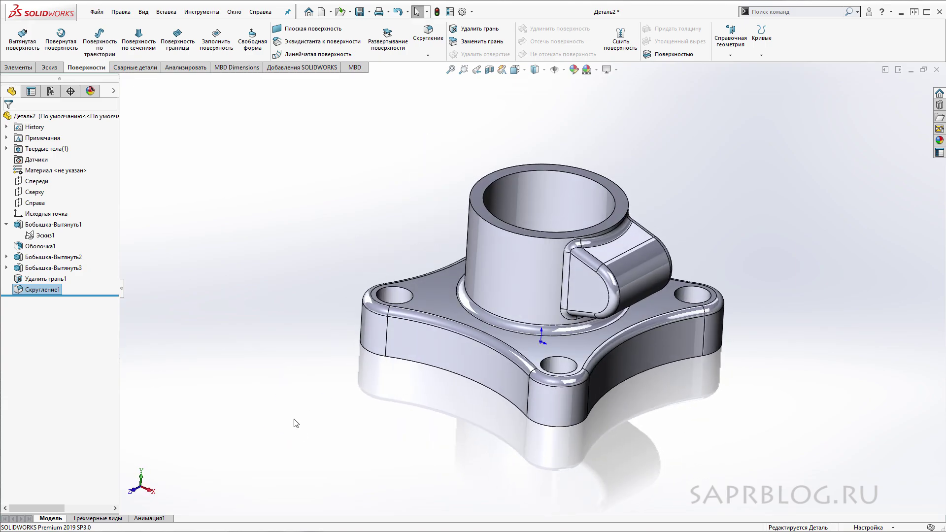
- Colour the Скругление1 fillet faces red through its Appearances settings
{"action": "right_click", "coordinate": [53, 293]}
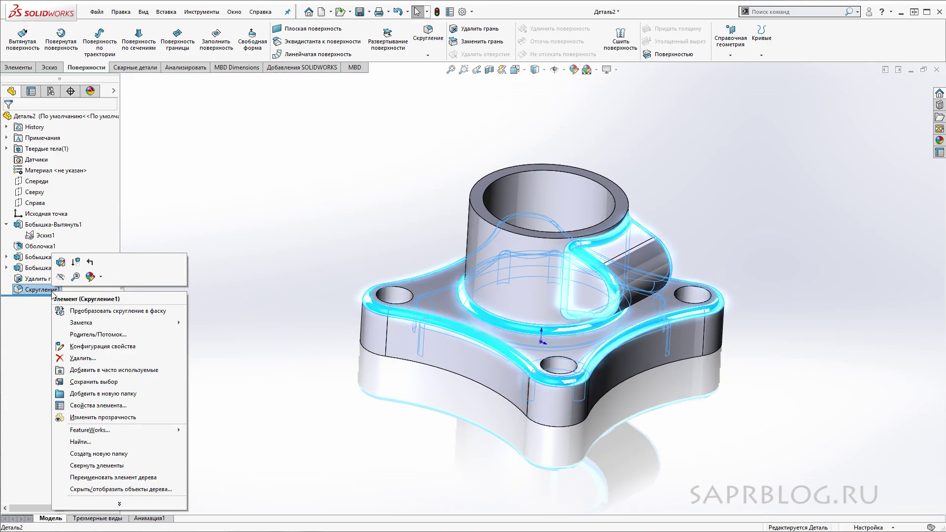
{"action": "left_click", "coordinate": [102, 280]}
{"action": "left_click", "coordinate": [103, 303]}
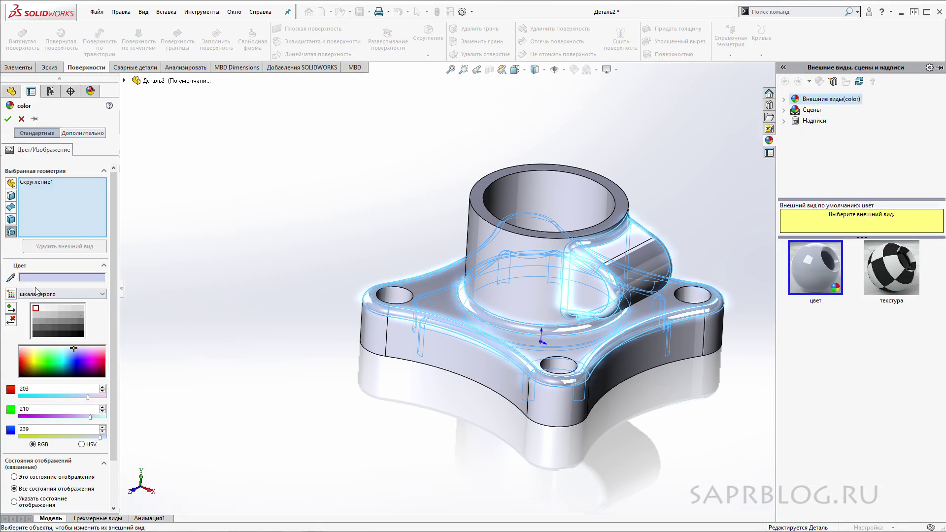
{"action": "double_click", "coordinate": [48, 282]}
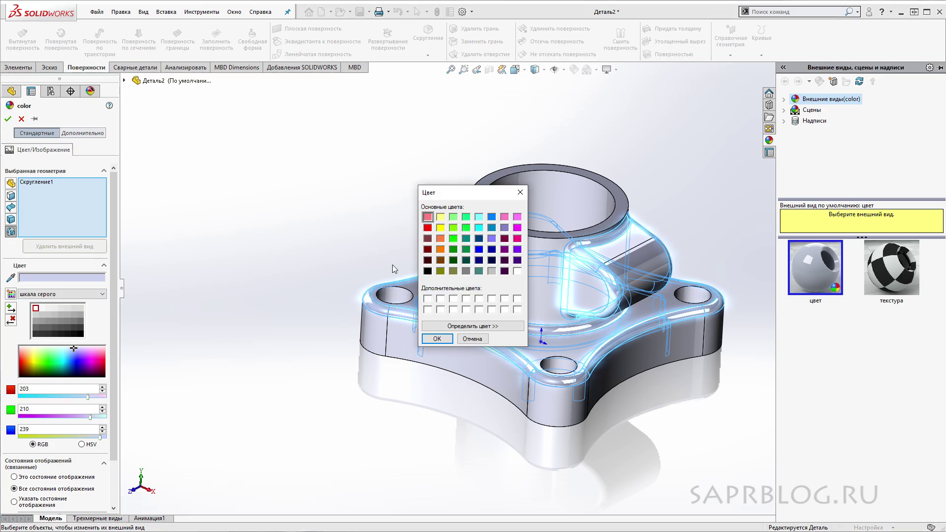
{"action": "left_click", "coordinate": [437, 339]}
{"action": "left_click", "coordinate": [8, 119]}
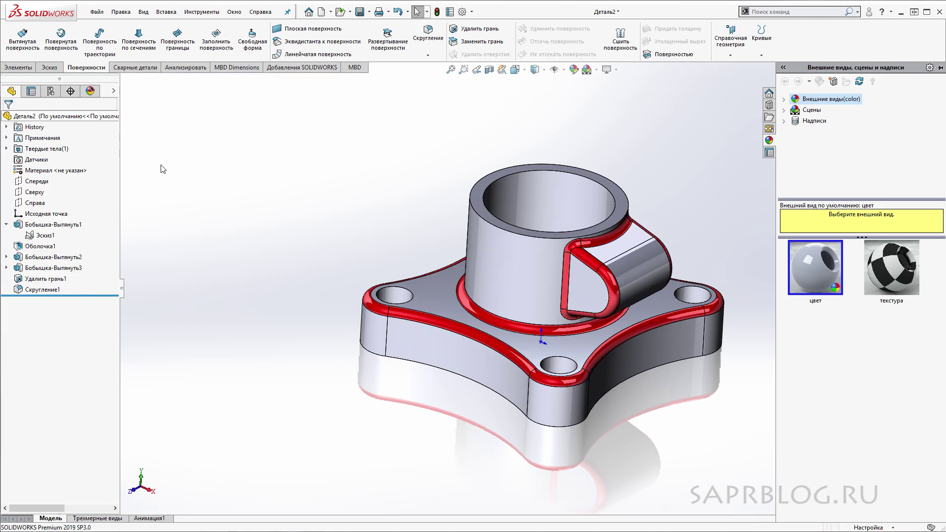
{"action": "middle_click_drag", "start_coordinate": [377, 233], "coordinate": [369, 67]}
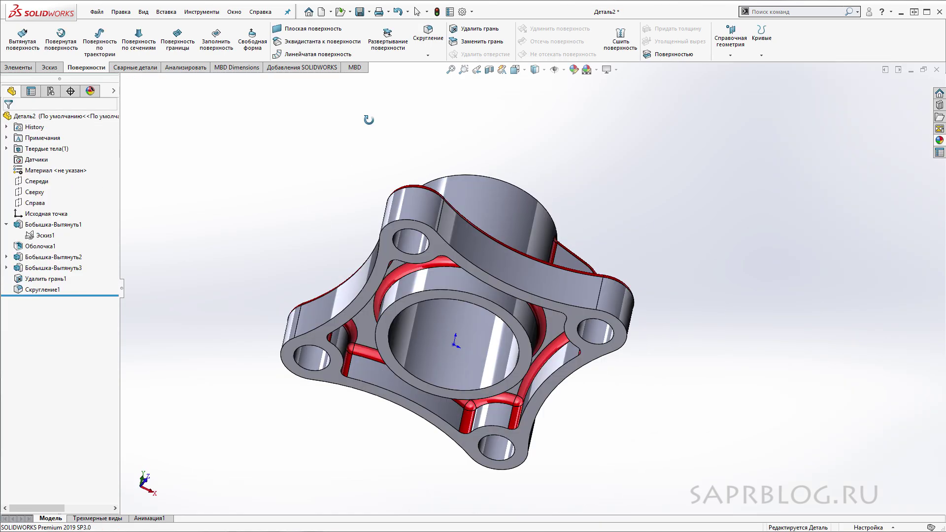
{"action": "mouse_move", "coordinate": [616, 414]}
{"action": "middle_mouse_down"}
{"action": "mouse_move", "coordinate": [670, 308]}
{"action": "mouse_move", "coordinate": [690, 382]}
{"action": "mouse_move", "coordinate": [680, 344]}
{"action": "mouse_move", "coordinate": [631, 354]}
{"action": "mouse_move", "coordinate": [567, 491]}
{"action": "mouse_move", "coordinate": [724, 317]}
{"action": "mouse_move", "coordinate": [690, 386]}
{"action": "mouse_move", "coordinate": [641, 345]}
{"action": "middle_mouse_up"}
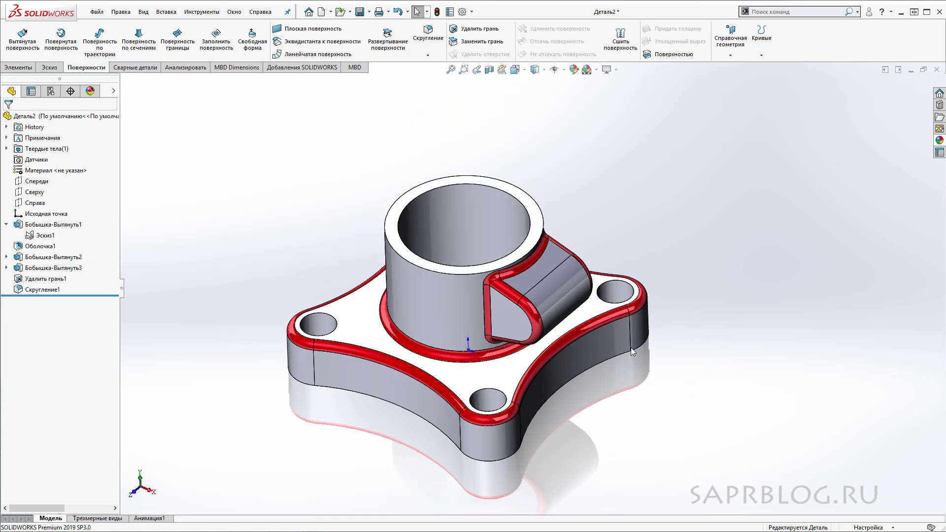
{"action": "scroll", "coordinate": [532, 256], "scroll_direction": "down", "scroll_amount": 2}
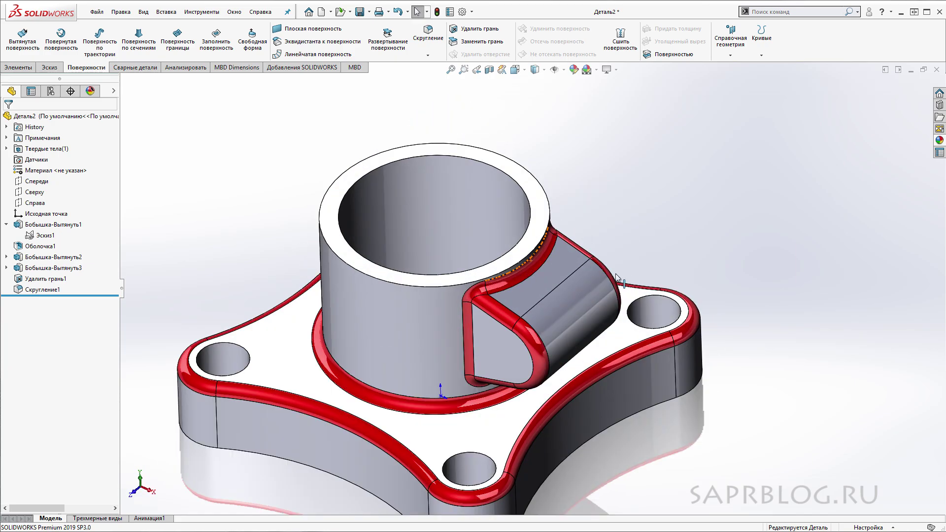
- On the cylinder's top face, sketch a 48 mm horizontal line from the origin across the lug
{"action": "double_click", "coordinate": [532, 243]}
{"action": "left_click", "coordinate": [573, 195]}
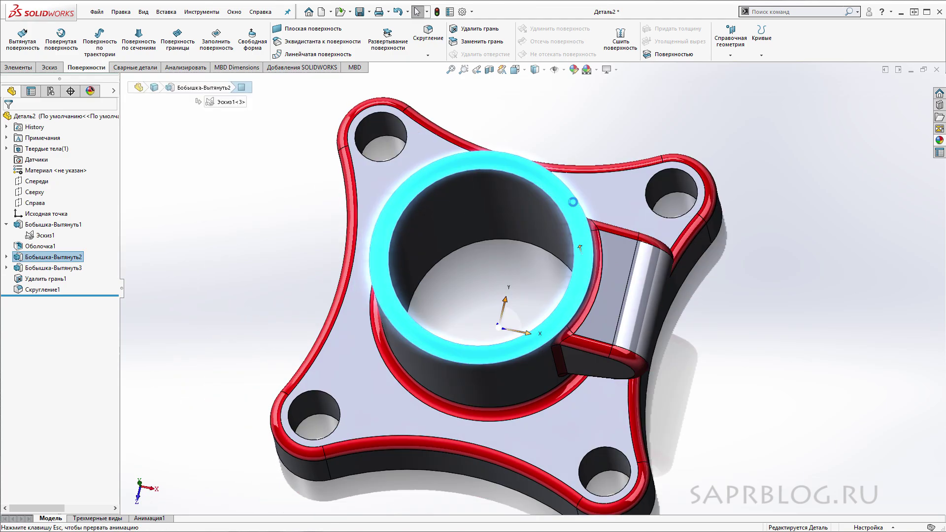
{"action": "key", "text": "l"}
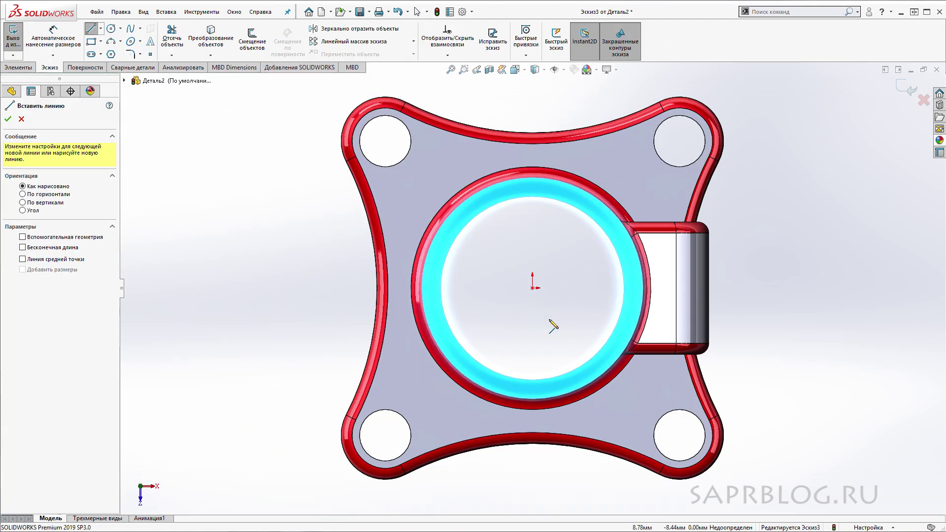
{"action": "left_click", "coordinate": [532, 288]}
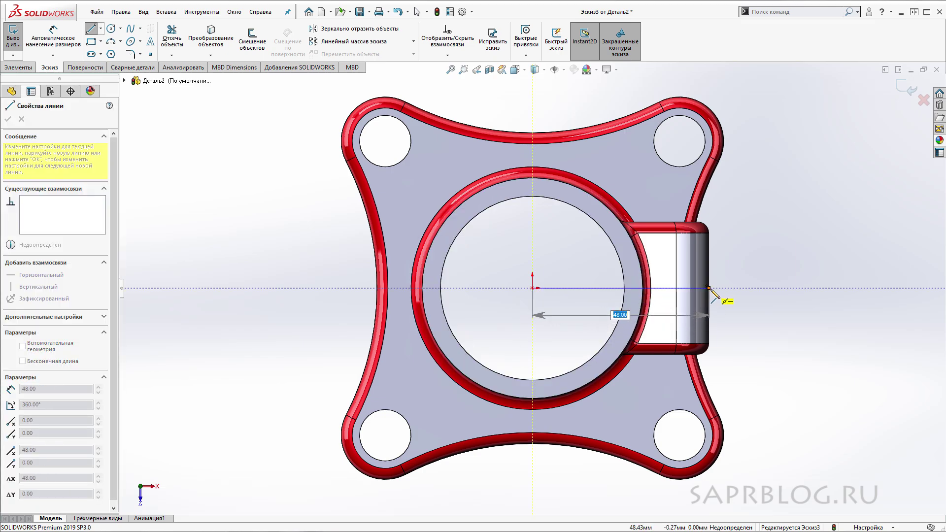
{"action": "left_click", "coordinate": [708, 288]}
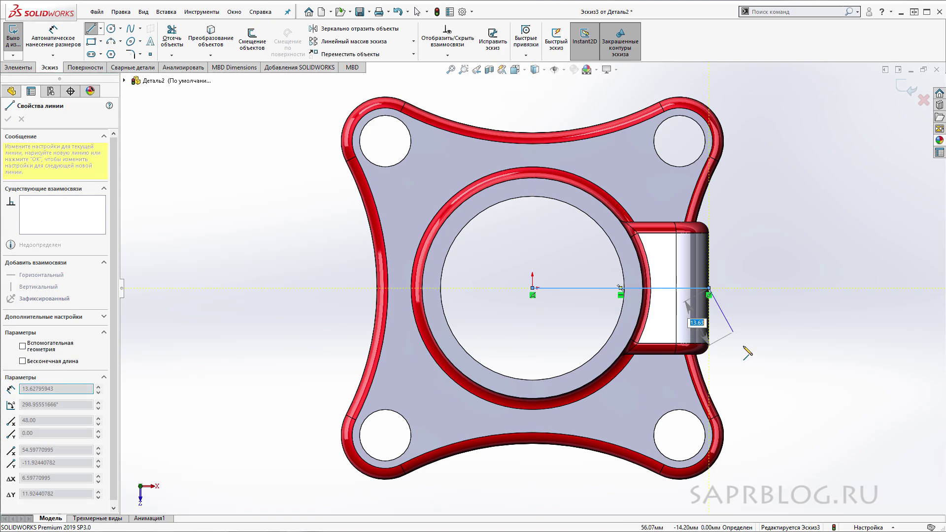
{"action": "key", "text": "Escape"}
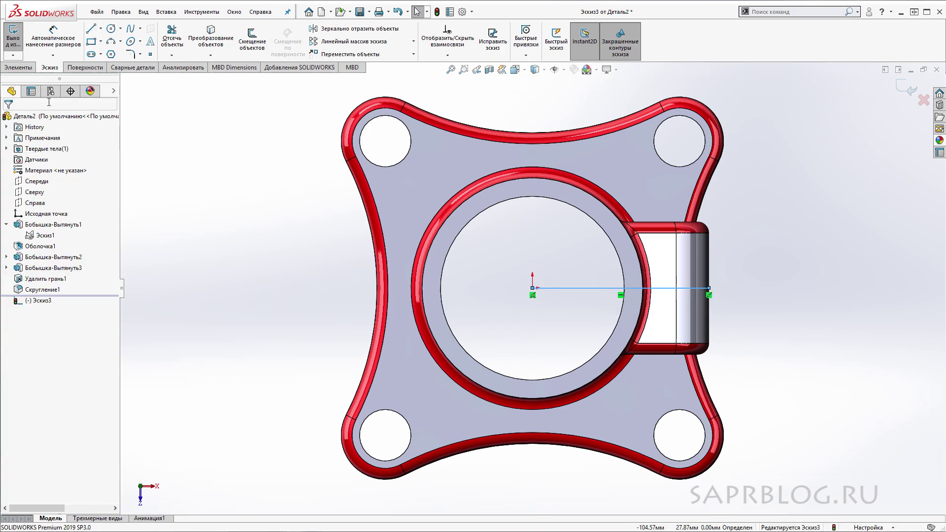
{"action": "left_click", "coordinate": [19, 68]}
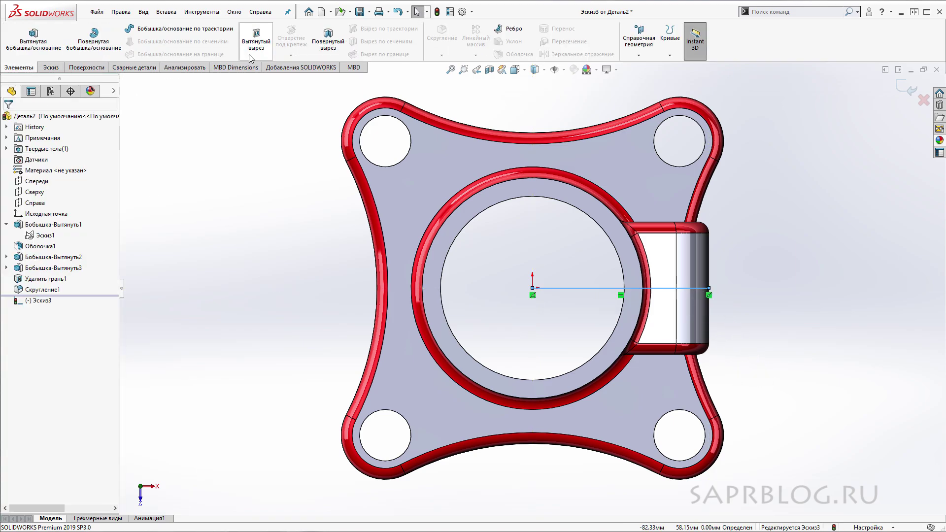
{"action": "left_click", "coordinate": [256, 39]}
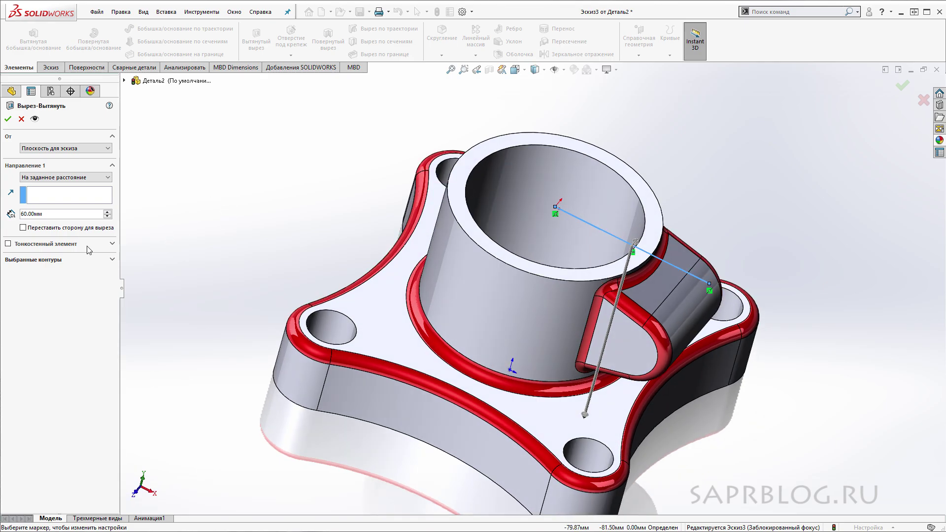
- Cut a 3 mm mid-plane thin-wall slit along the line, with Direction 2 turned off
{"action": "left_click", "coordinate": [8, 243]}
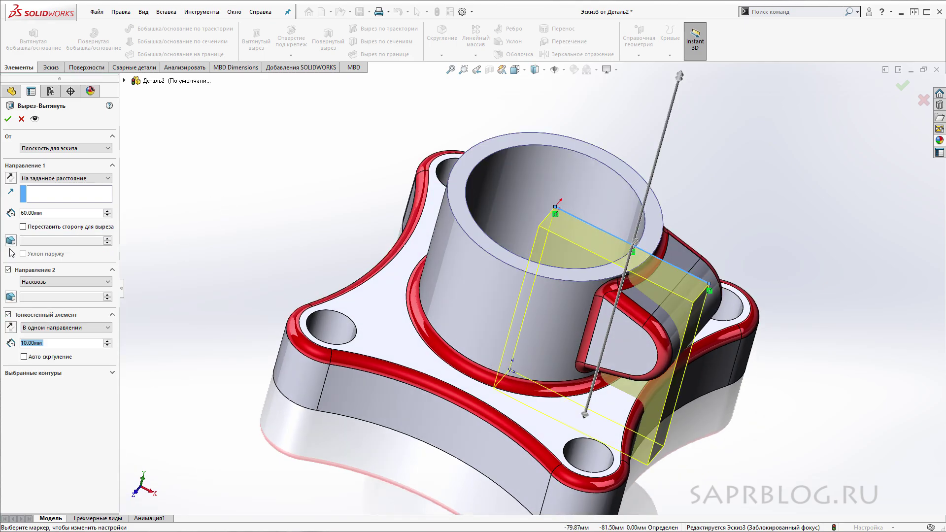
{"action": "left_click", "coordinate": [8, 270]}
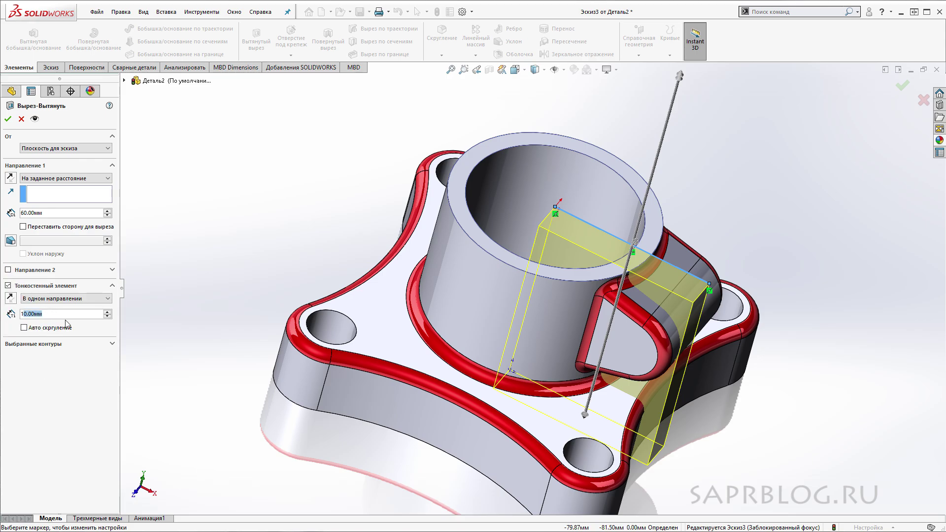
{"action": "type", "text": "3"}
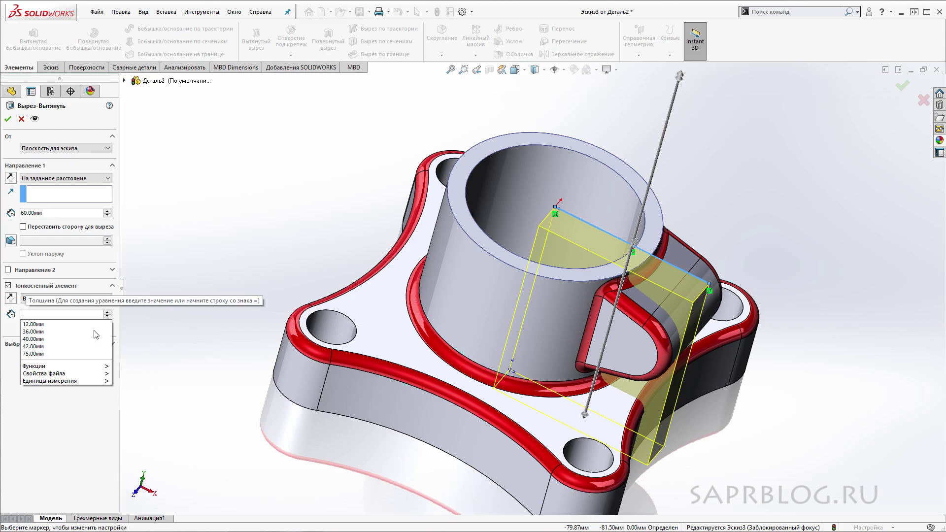
{"action": "key", "text": "Return"}
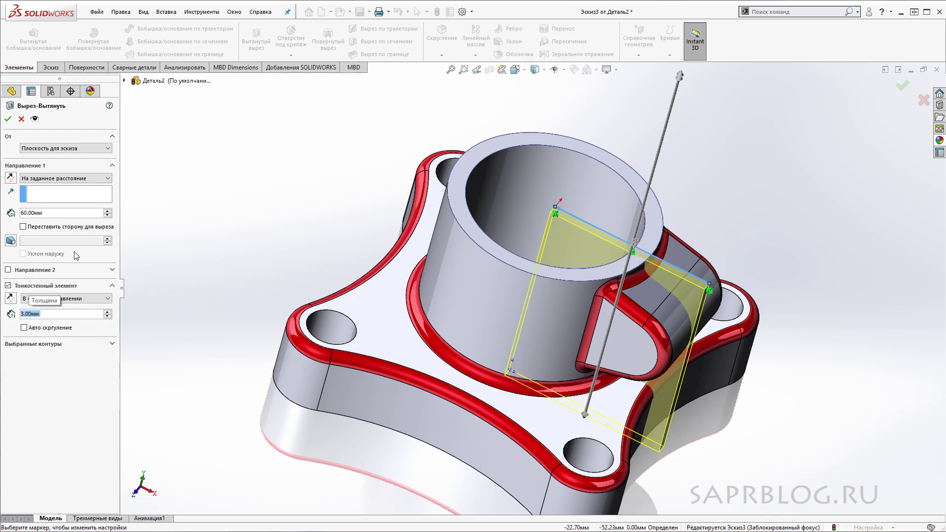
{"action": "left_click", "coordinate": [104, 301]}
{"action": "left_click", "coordinate": [99, 314]}
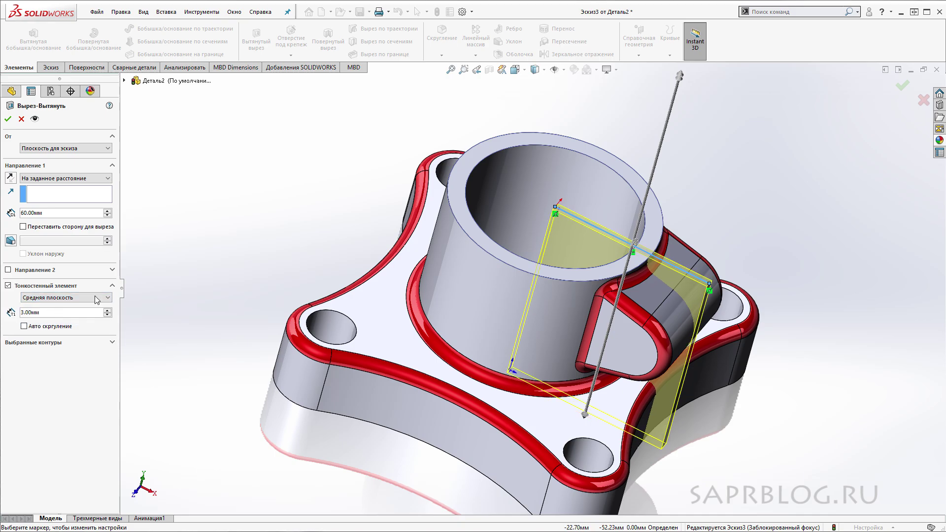
{"action": "mouse_move", "coordinate": [792, 343]}
{"action": "middle_mouse_down"}
{"action": "mouse_move", "coordinate": [704, 321]}
{"action": "mouse_move", "coordinate": [719, 103]}
{"action": "mouse_move", "coordinate": [668, 504]}
{"action": "middle_mouse_up"}
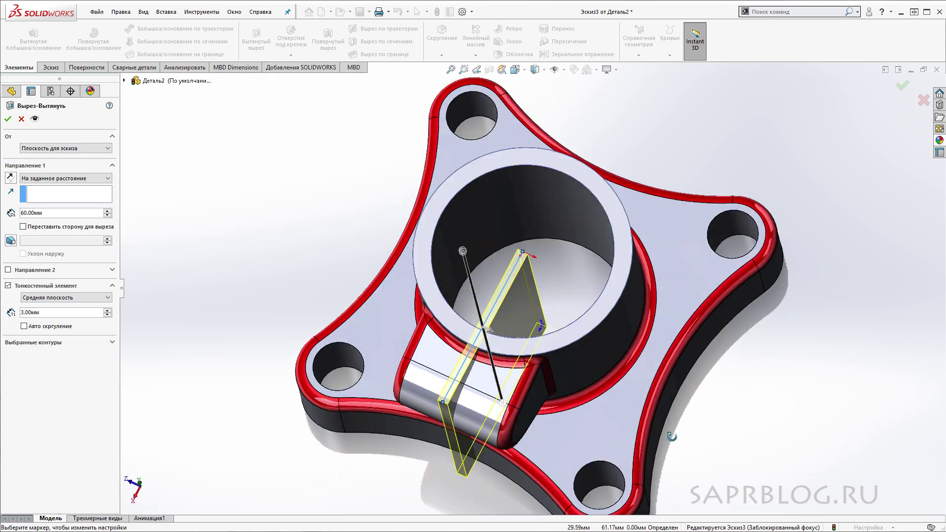
{"action": "middle_click_drag", "start_coordinate": [668, 505], "coordinate": [817, 397]}
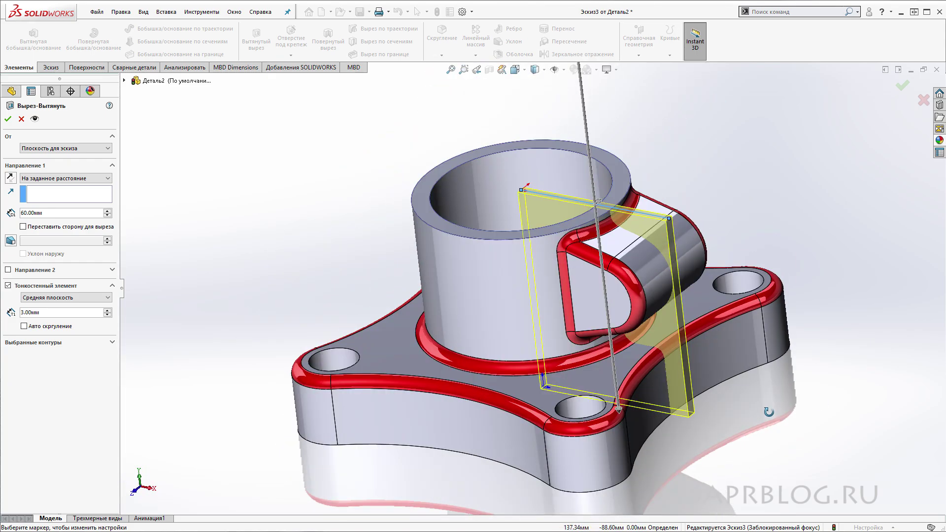
{"action": "left_click", "coordinate": [9, 118]}
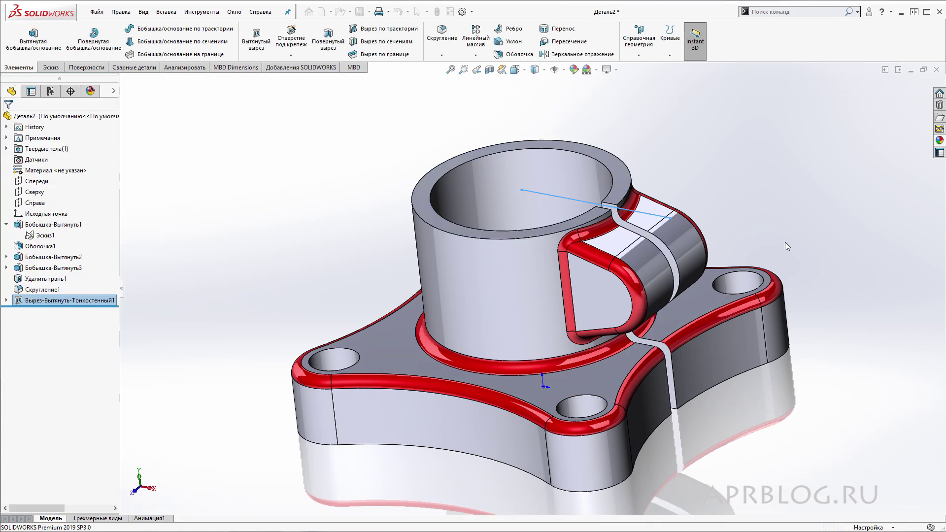
- Orbit the model and select the flat end face of the lug
{"action": "mouse_move", "coordinate": [845, 345]}
{"action": "middle_mouse_down"}
{"action": "mouse_move", "coordinate": [812, 319]}
{"action": "mouse_move", "coordinate": [864, 378]}
{"action": "mouse_move", "coordinate": [843, 316]}
{"action": "middle_mouse_up"}
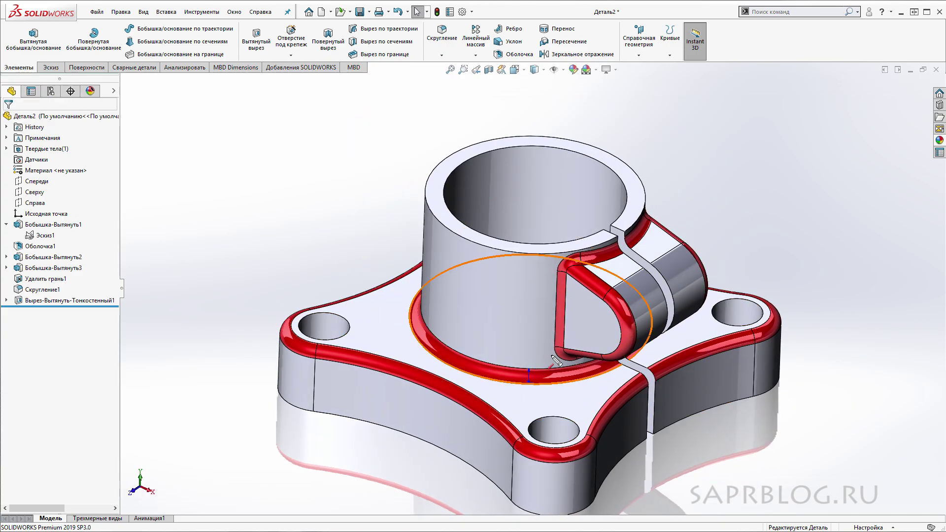
{"action": "left_click", "coordinate": [589, 319]}
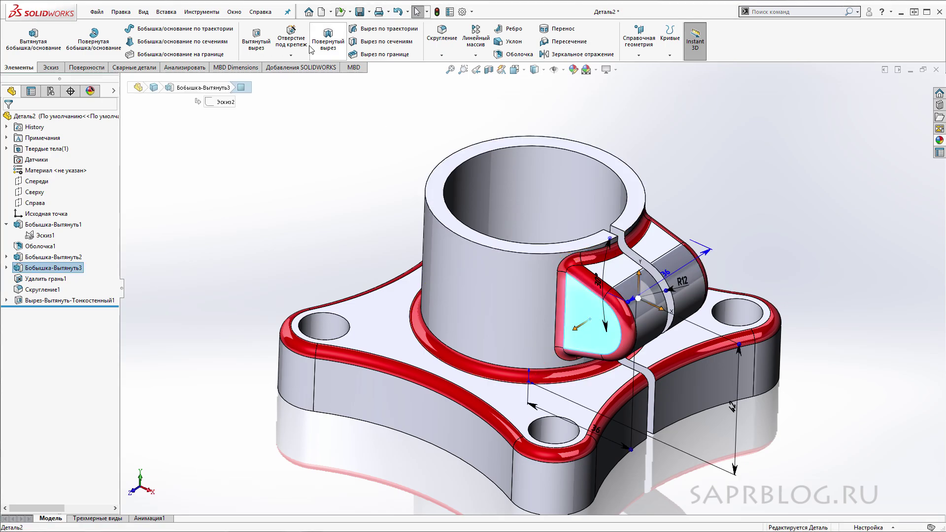
- Add an Ansi Metric M8 socket head cap screw counterbore hole at the lug arc's centre
{"action": "left_click", "coordinate": [291, 36]}
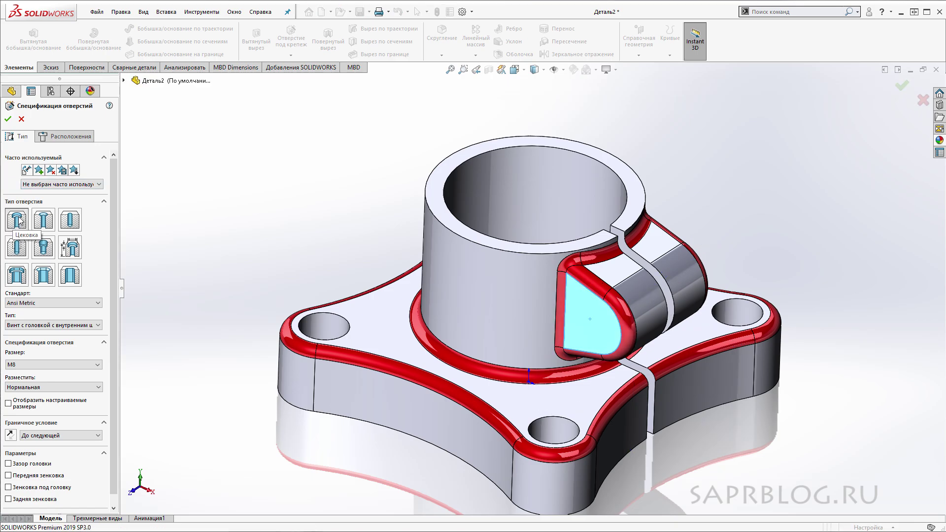
{"action": "left_click", "coordinate": [93, 303]}
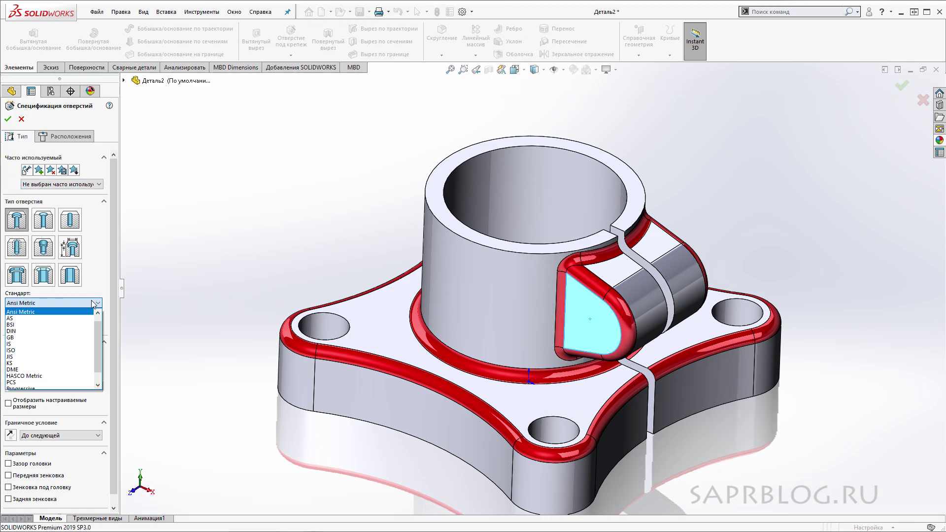
{"action": "left_click", "coordinate": [45, 312]}
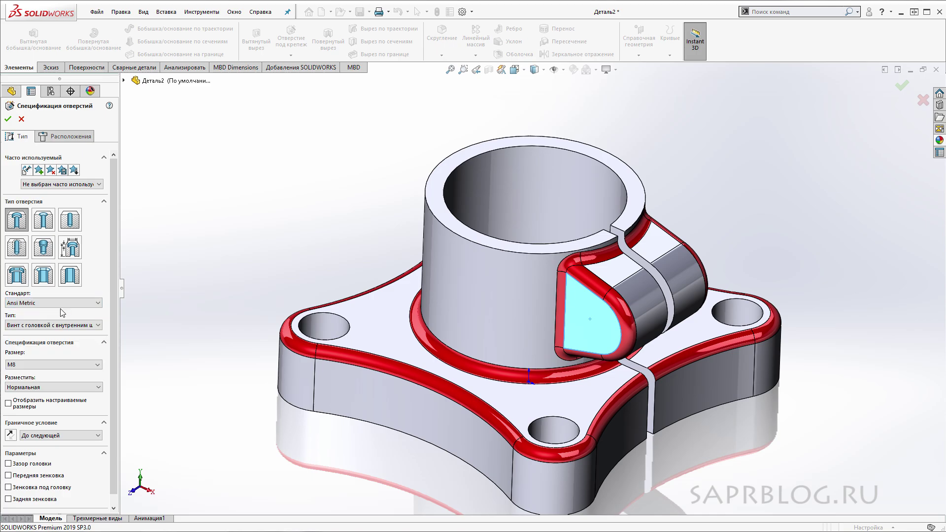
{"action": "left_click", "coordinate": [98, 325]}
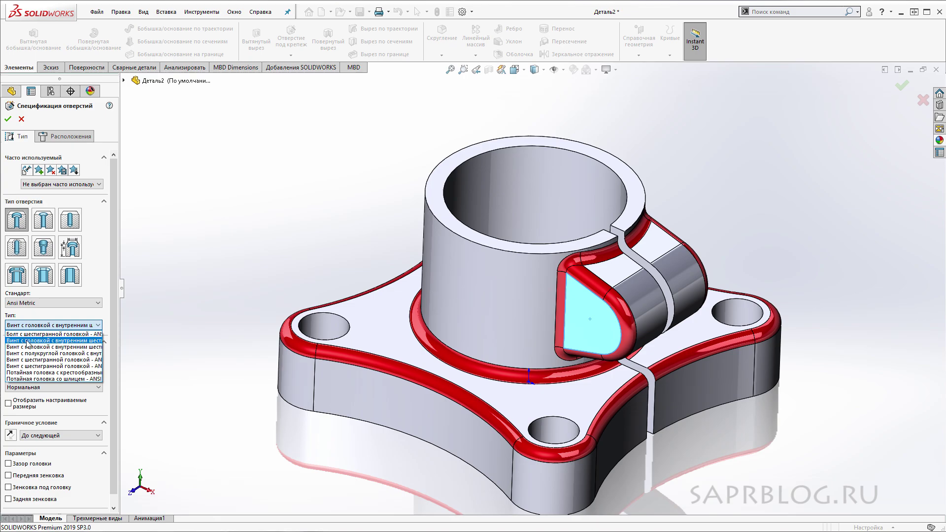
{"action": "left_click", "coordinate": [95, 342]}
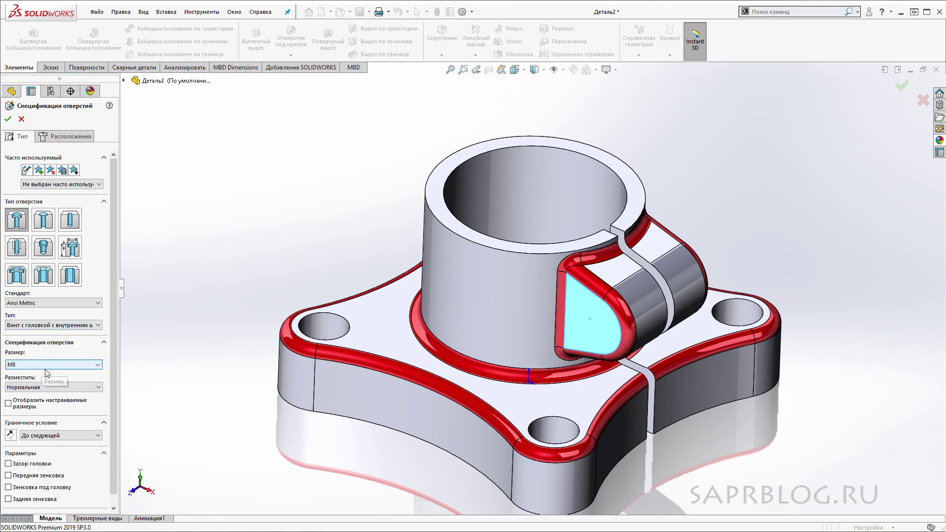
{"action": "scroll", "coordinate": [49, 389], "scroll_direction": "down", "scroll_amount": 1}
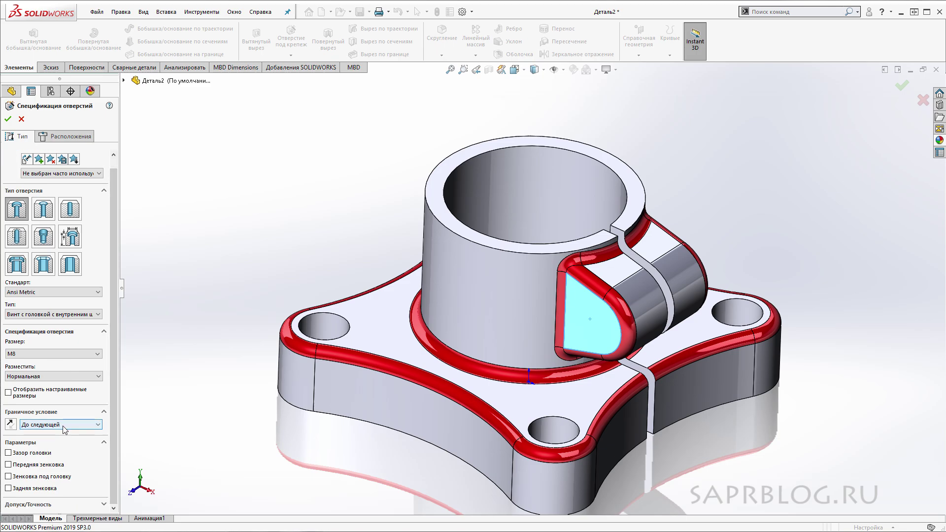
{"action": "left_click", "coordinate": [8, 392]}
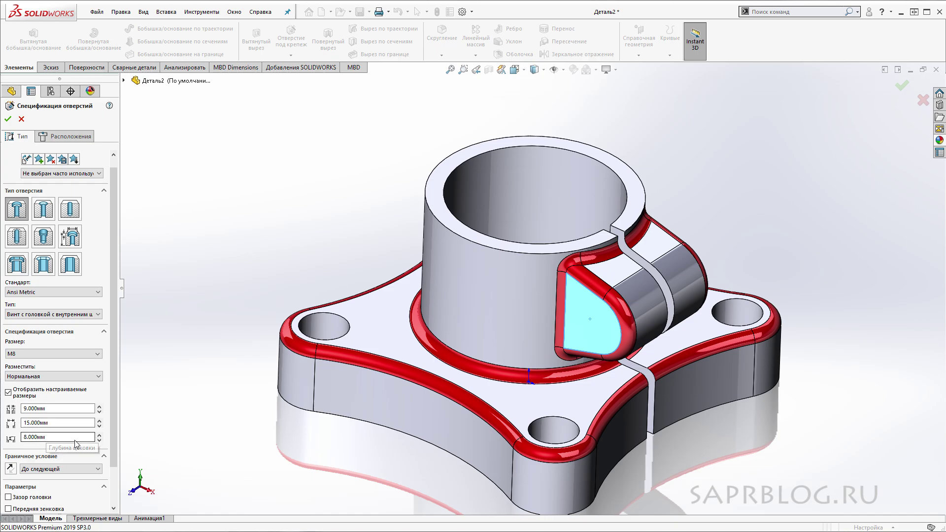
{"action": "left_click", "coordinate": [74, 137]}
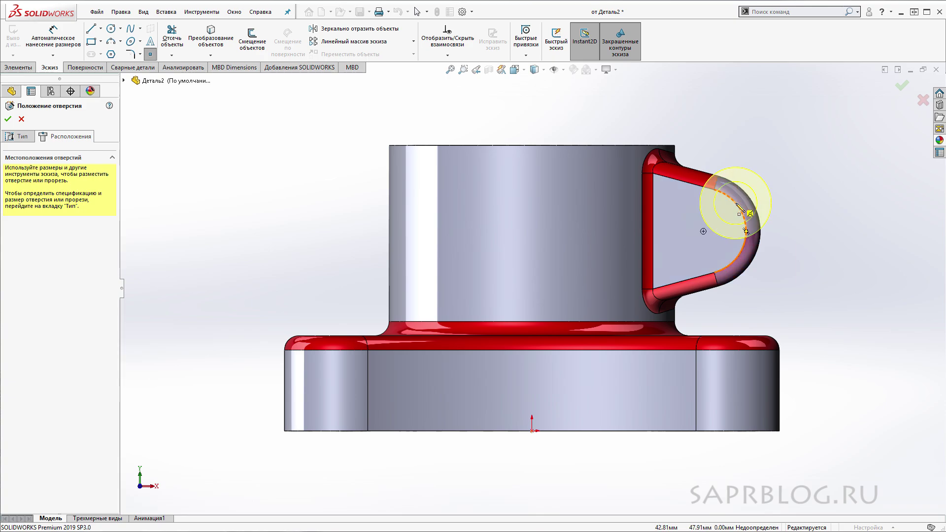
{"action": "left_click", "coordinate": [703, 231]}
{"action": "key", "text": "Return"}
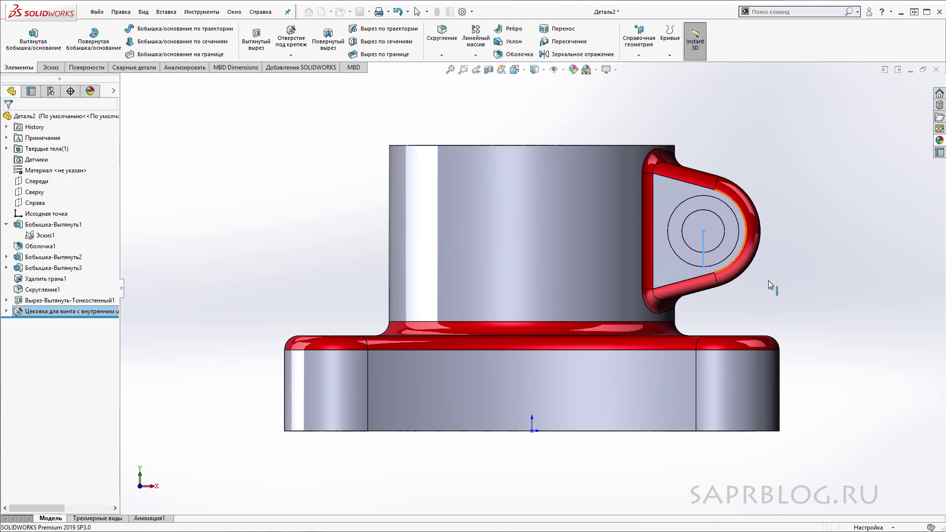
- Zoom in on the lug, select the split cut, and start another Hole Wizard hole
{"action": "mouse_move", "coordinate": [773, 298]}
{"action": "middle_mouse_down"}
{"action": "mouse_move", "coordinate": [652, 339]}
{"action": "mouse_move", "coordinate": [677, 382]}
{"action": "mouse_move", "coordinate": [723, 338]}
{"action": "mouse_move", "coordinate": [626, 359]}
{"action": "middle_mouse_up"}
{"action": "scroll", "coordinate": [627, 359], "scroll_direction": "down", "scroll_amount": 5}
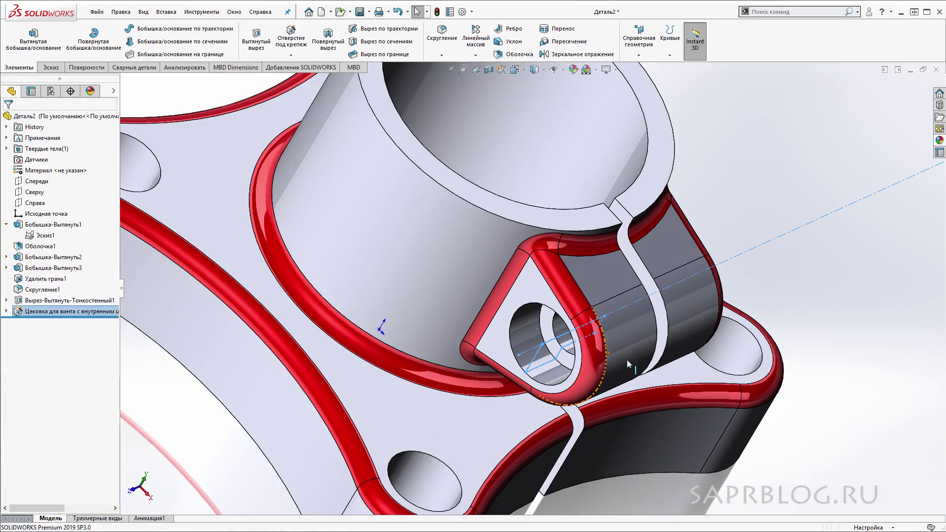
{"action": "scroll", "coordinate": [659, 317], "scroll_direction": "up", "scroll_amount": 3}
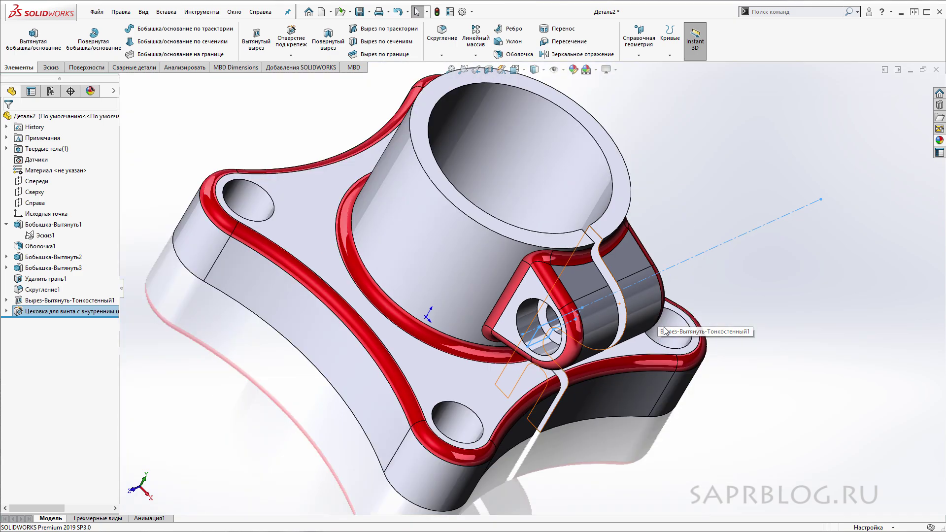
{"action": "scroll", "coordinate": [613, 305], "scroll_direction": "down", "scroll_amount": 2}
{"action": "scroll", "coordinate": [613, 305], "scroll_direction": "down", "scroll_amount": 2}
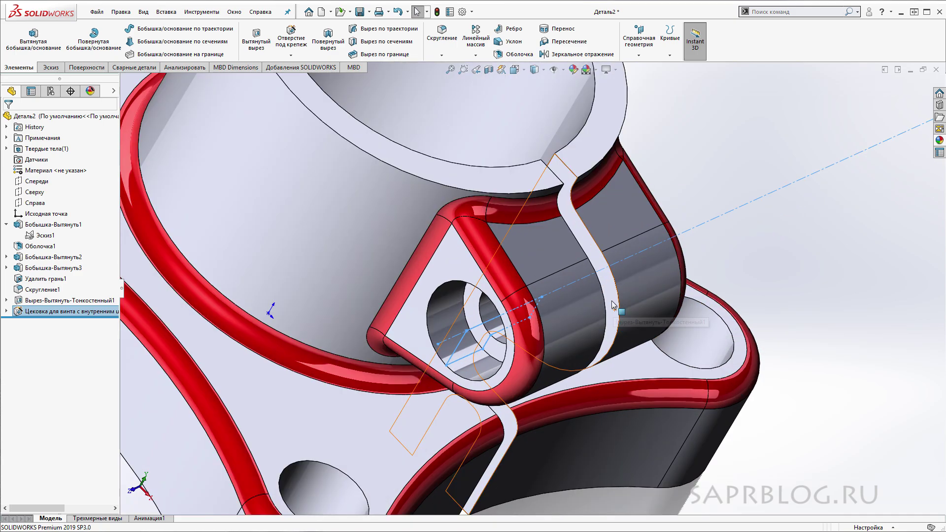
{"action": "left_click", "coordinate": [611, 301]}
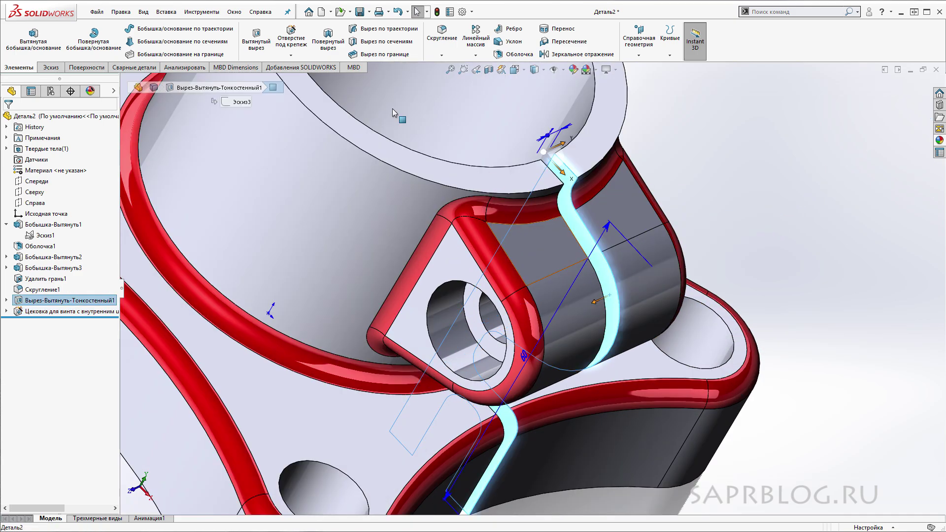
{"action": "left_click", "coordinate": [292, 42]}
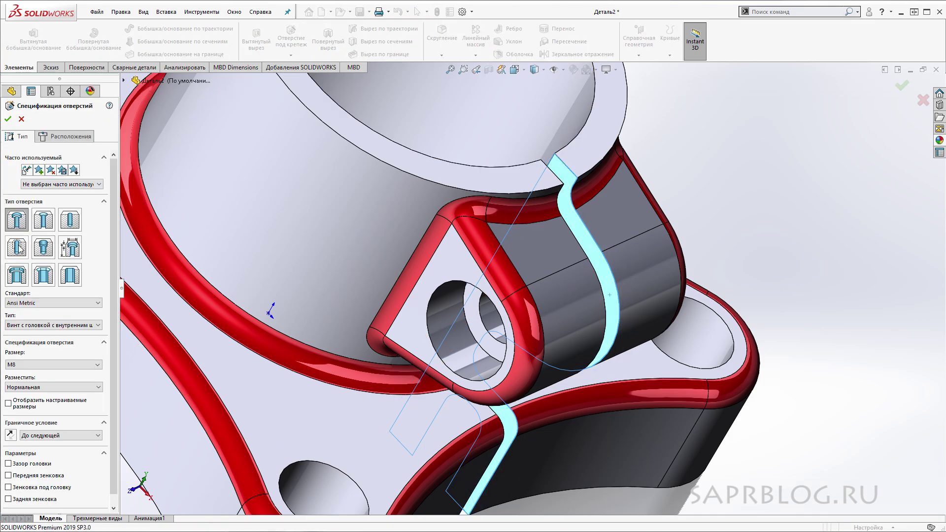
- Place an M8x1.0 straight tapped hole, Up To Next, concentric with the counterbore
{"action": "left_click", "coordinate": [17, 247]}
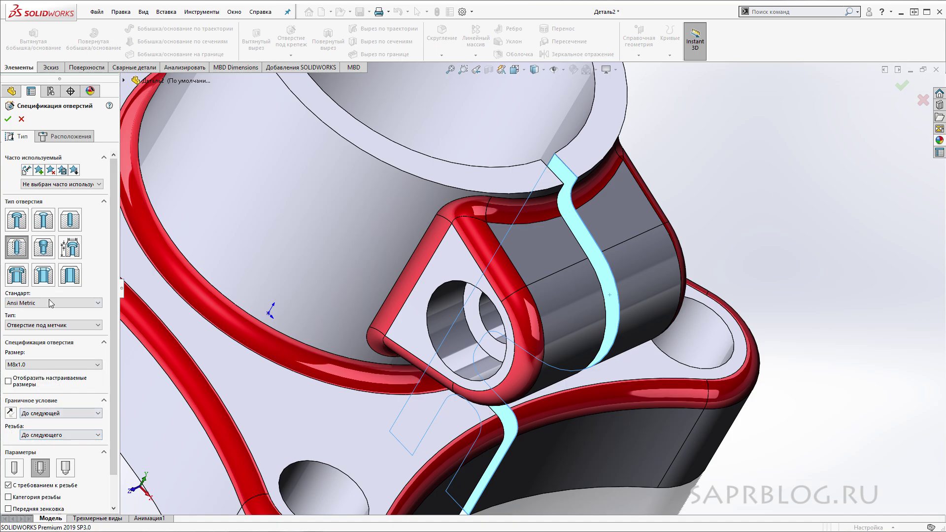
{"action": "left_click", "coordinate": [65, 136]}
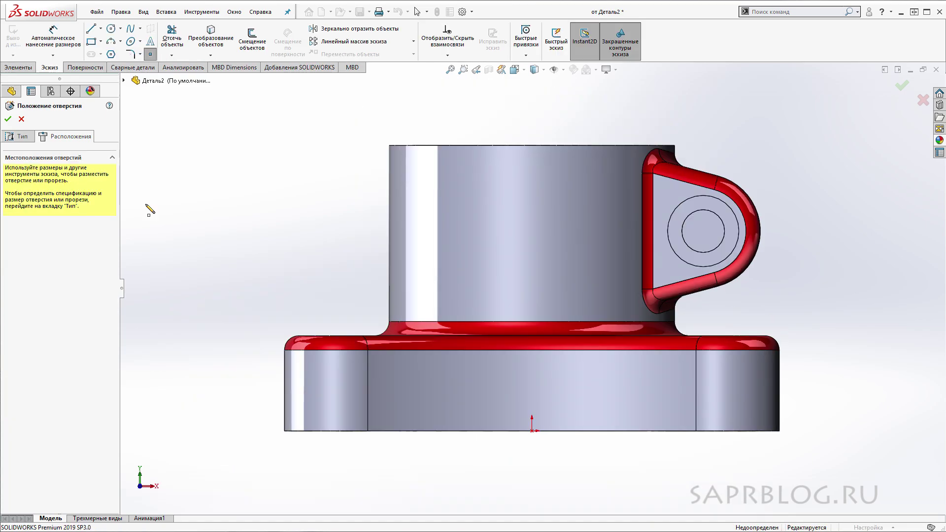
{"action": "scroll", "coordinate": [722, 217], "scroll_direction": "down", "scroll_amount": 3}
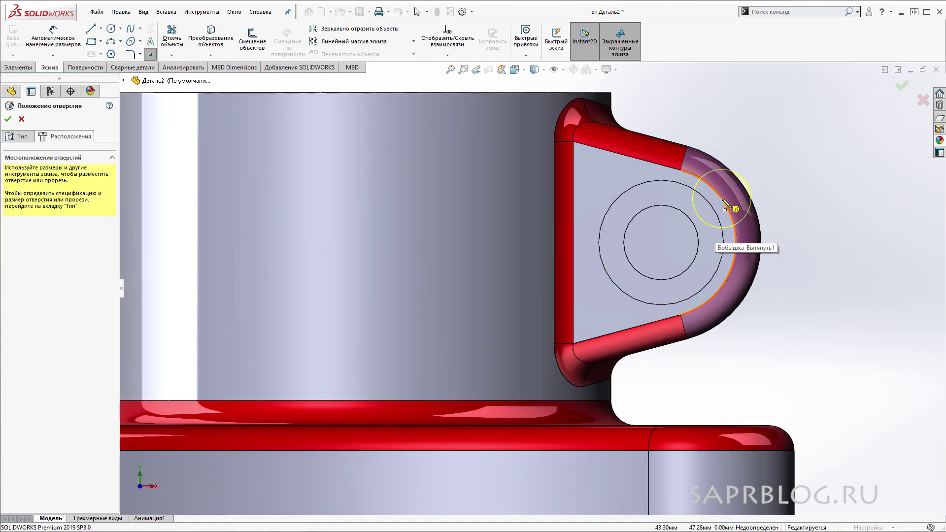
{"action": "left_click", "coordinate": [660, 243]}
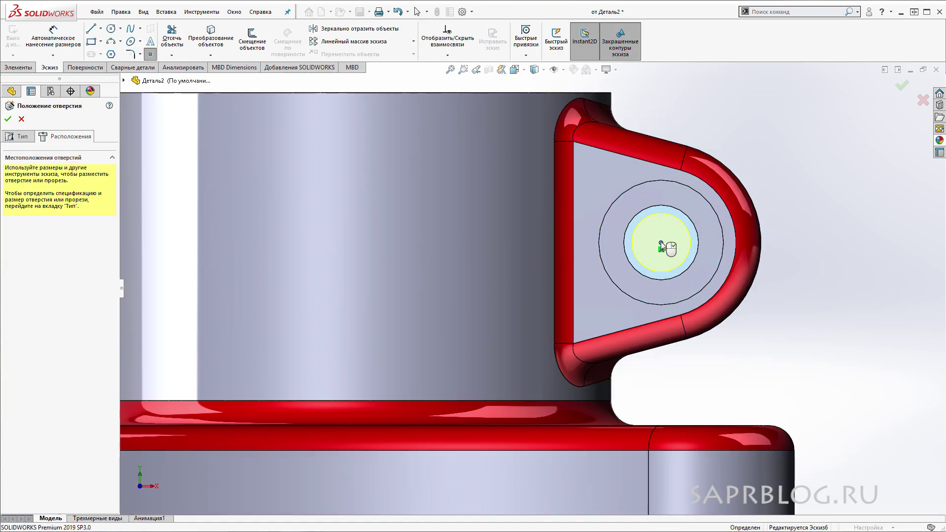
{"action": "key", "text": "Return"}
{"action": "key", "text": "f"}
{"action": "mouse_move", "coordinate": [749, 355]}
{"action": "middle_mouse_down"}
{"action": "mouse_move", "coordinate": [667, 319]}
{"action": "mouse_move", "coordinate": [558, 324]}
{"action": "mouse_move", "coordinate": [578, 332]}
{"action": "mouse_move", "coordinate": [635, 320]}
{"action": "mouse_move", "coordinate": [728, 270]}
{"action": "mouse_move", "coordinate": [724, 315]}
{"action": "mouse_move", "coordinate": [788, 340]}
{"action": "mouse_move", "coordinate": [791, 327]}
{"action": "mouse_move", "coordinate": [819, 363]}
{"action": "middle_mouse_up"}
{"action": "left_click", "coordinate": [794, 346]}
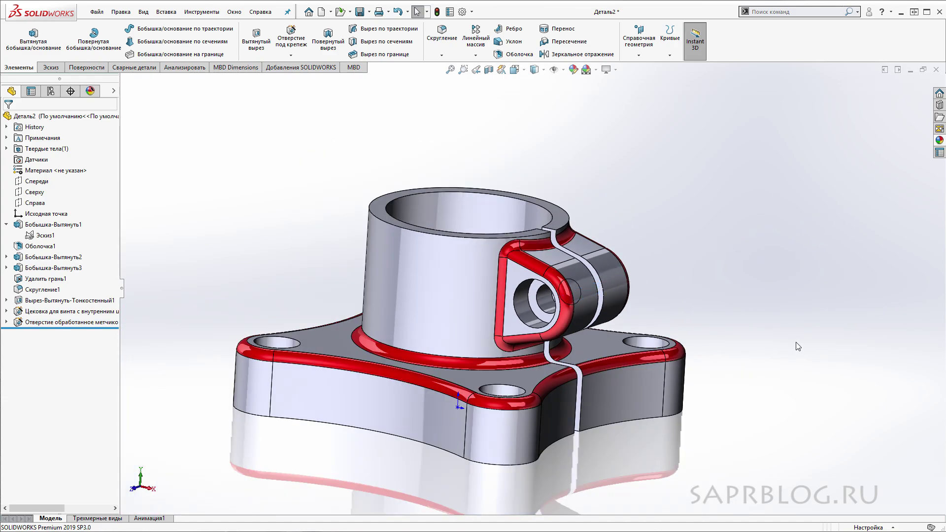
- Reposition the view and open Edit Material for the part's unspecified material
{"action": "mouse_move", "coordinate": [708, 309]}
{"action": "middle_mouse_down"}
{"action": "mouse_move", "coordinate": [696, 295]}
{"action": "mouse_move", "coordinate": [703, 236]}
{"action": "mouse_move", "coordinate": [694, 253]}
{"action": "middle_mouse_up"}
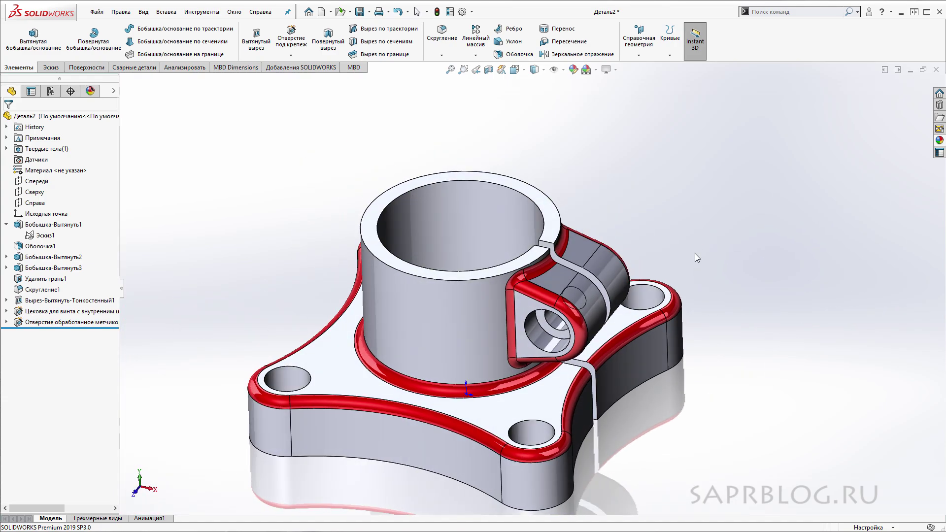
{"action": "middle_click_drag", "start_coordinate": [716, 348], "coordinate": [741, 311], "text": "ctrl"}
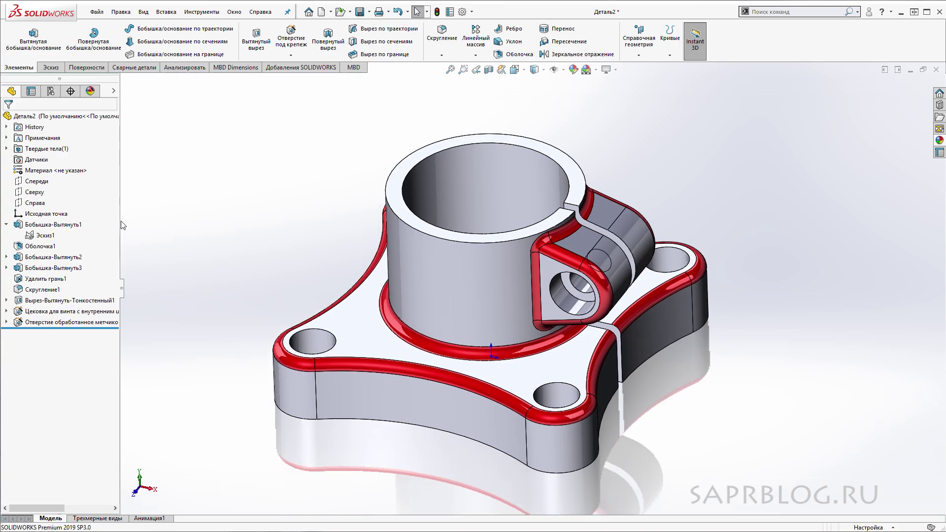
{"action": "right_click", "coordinate": [71, 170]}
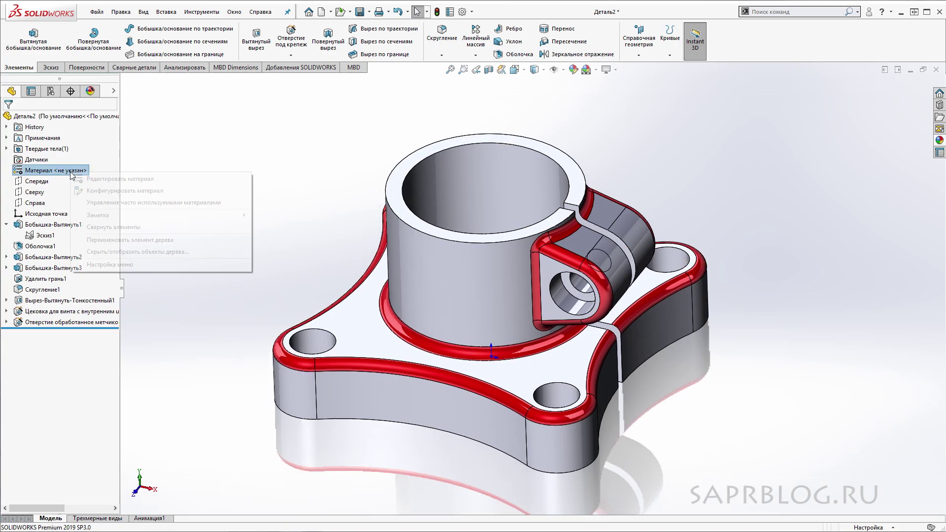
{"action": "left_click", "coordinate": [101, 180]}
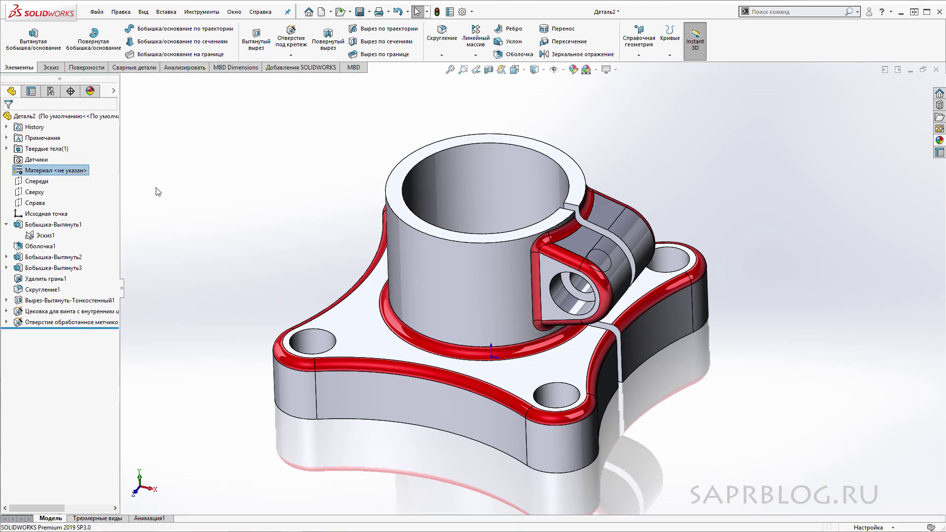
- Assign Легированная сталь (alloy steel) from the Steel list and apply it
{"action": "scroll", "coordinate": [355, 345], "scroll_direction": "down", "scroll_amount": 2}
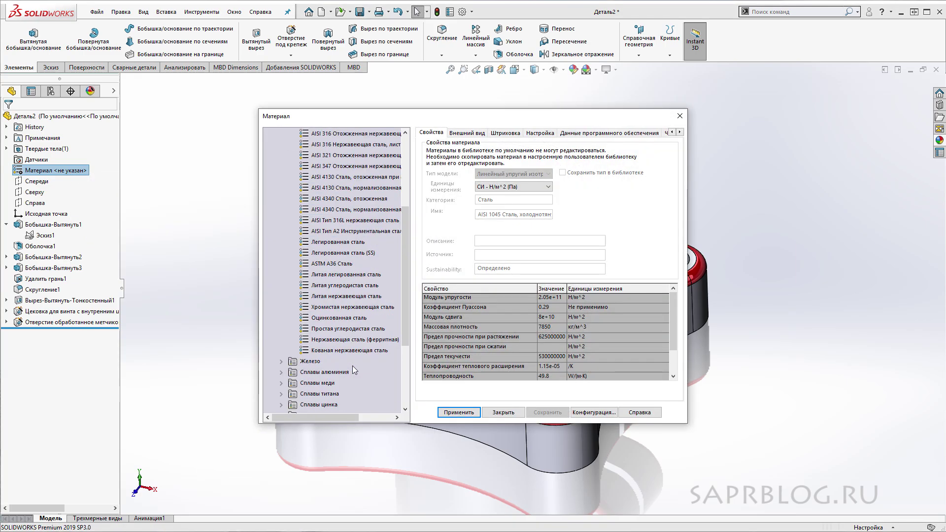
{"action": "scroll", "coordinate": [352, 366], "scroll_direction": "down", "scroll_amount": 2}
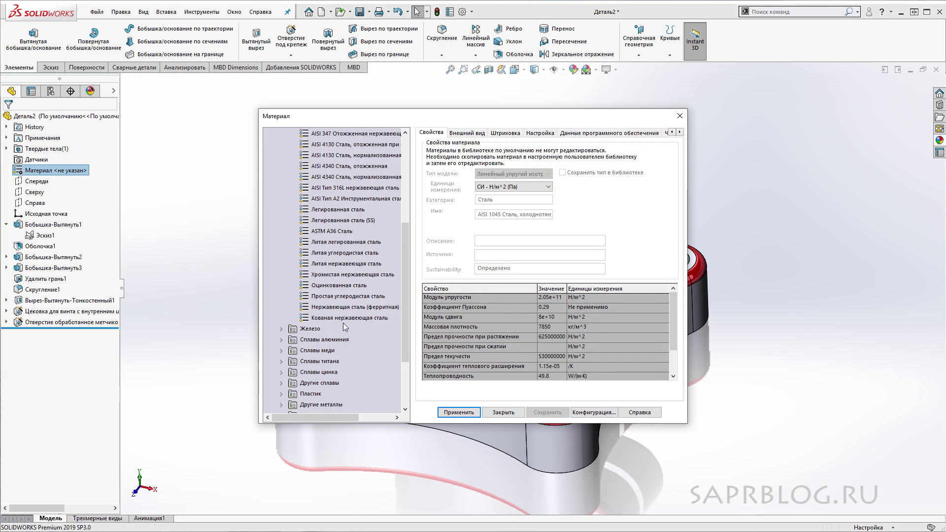
{"action": "left_click", "coordinate": [354, 211]}
{"action": "left_click", "coordinate": [458, 412]}
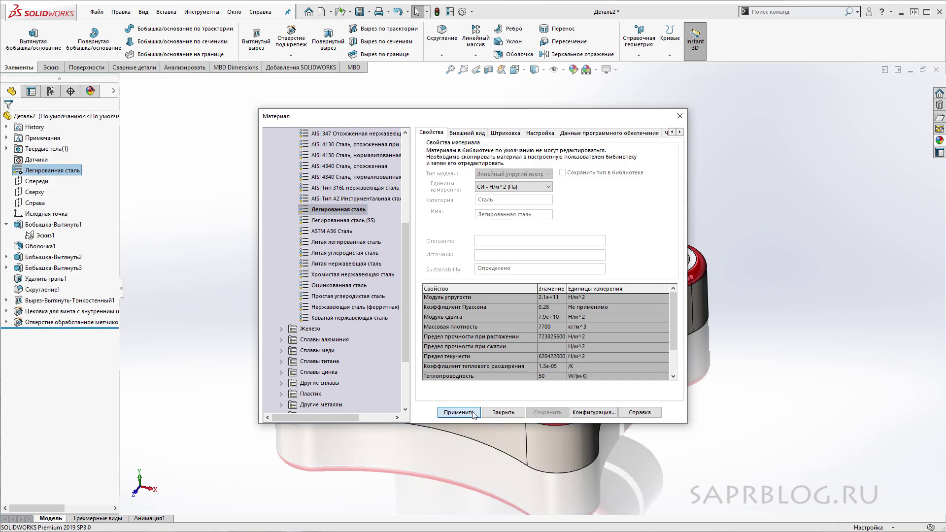
{"action": "left_click", "coordinate": [502, 412]}
{"action": "mouse_move", "coordinate": [739, 400]}
{"action": "middle_mouse_down"}
{"action": "mouse_move", "coordinate": [779, 285]}
{"action": "mouse_move", "coordinate": [556, 132]}
{"action": "middle_mouse_up"}
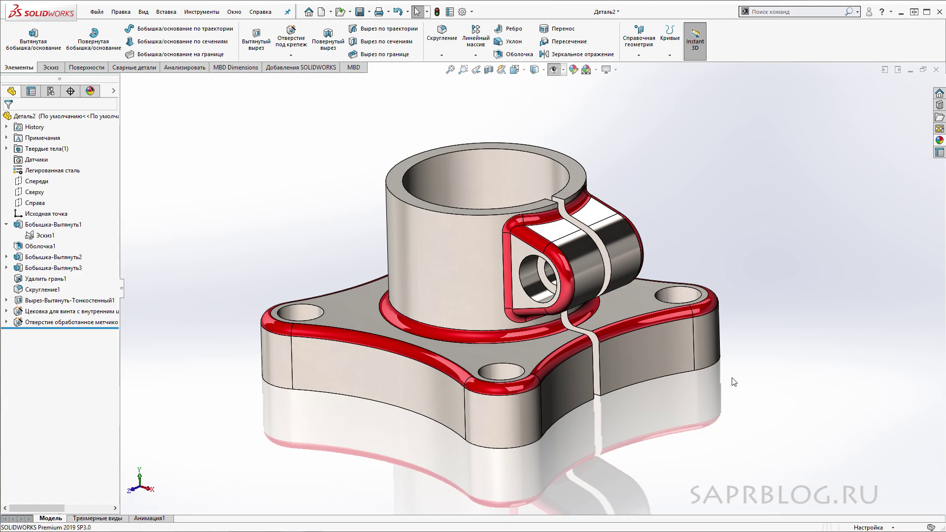
- Orbit the part and run Mass Properties from the Evaluate tab
{"action": "mouse_move", "coordinate": [797, 410]}
{"action": "middle_mouse_down"}
{"action": "mouse_move", "coordinate": [842, 183]}
{"action": "mouse_move", "coordinate": [783, 415]}
{"action": "mouse_move", "coordinate": [738, 392]}
{"action": "mouse_move", "coordinate": [545, 190]}
{"action": "mouse_move", "coordinate": [545, 213]}
{"action": "mouse_move", "coordinate": [914, 237]}
{"action": "mouse_move", "coordinate": [792, 394]}
{"action": "mouse_move", "coordinate": [685, 138]}
{"action": "mouse_move", "coordinate": [386, 317]}
{"action": "middle_mouse_up"}
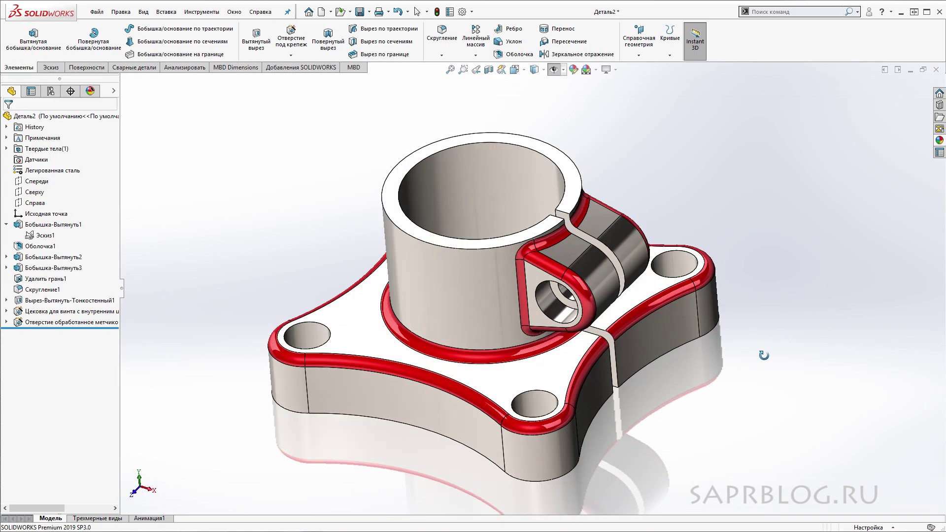
{"action": "mouse_move", "coordinate": [282, 277]}
{"action": "middle_mouse_down"}
{"action": "mouse_move", "coordinate": [304, 267]}
{"action": "mouse_move", "coordinate": [323, 207]}
{"action": "mouse_move", "coordinate": [288, 248]}
{"action": "mouse_move", "coordinate": [182, 211]}
{"action": "middle_mouse_up"}
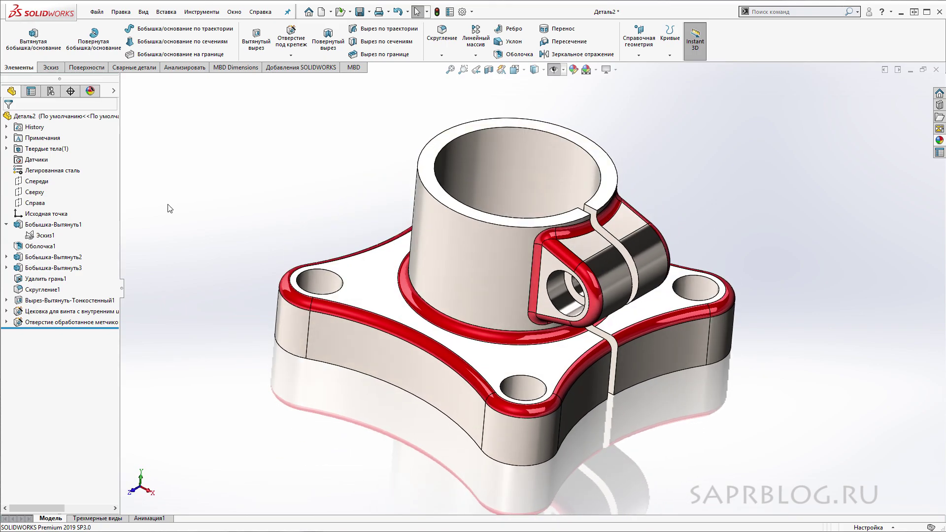
{"action": "left_click", "coordinate": [184, 67]}
{"action": "left_click", "coordinate": [199, 42]}
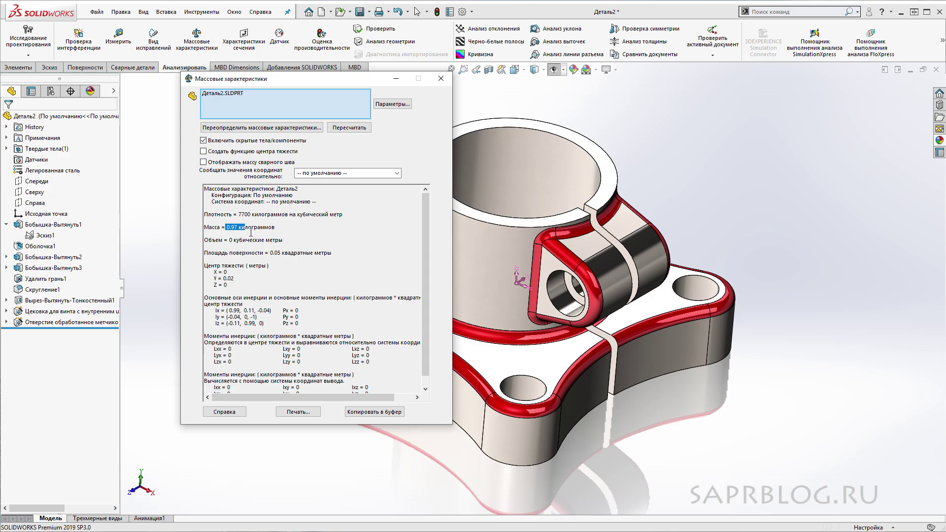
- Highlight the 0.97 kg mass value in the Mass Properties results
{"action": "left_click_drag", "start_coordinate": [226, 227], "coordinate": [250, 227]}
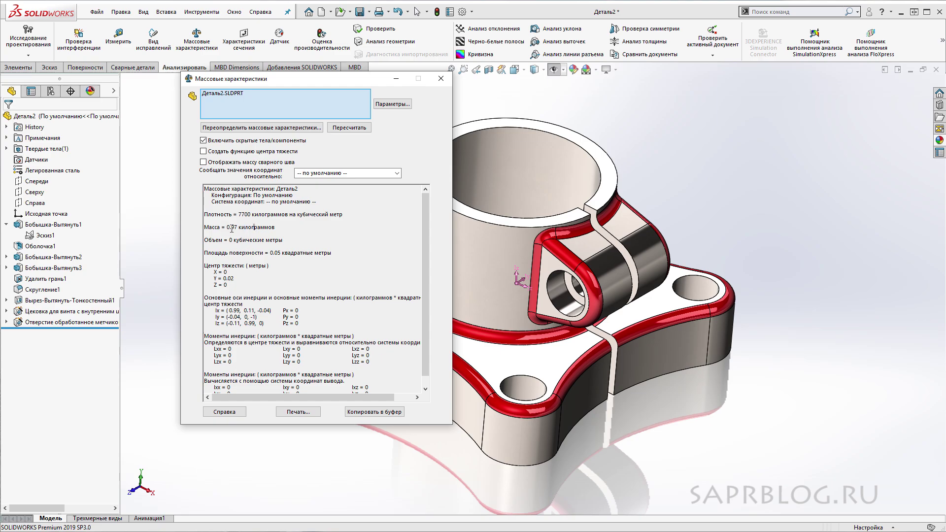